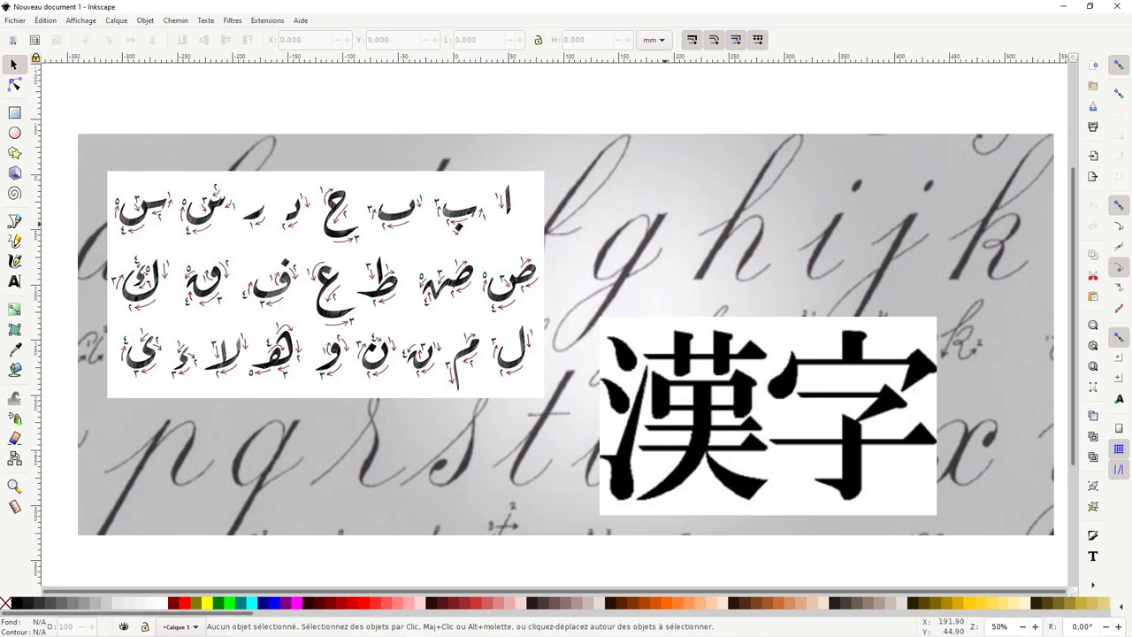
# Draw a thin calligraphic test stroke, then two thick strokes using the Marqueur preset
pyautogui.scroll(1, 533, 344)
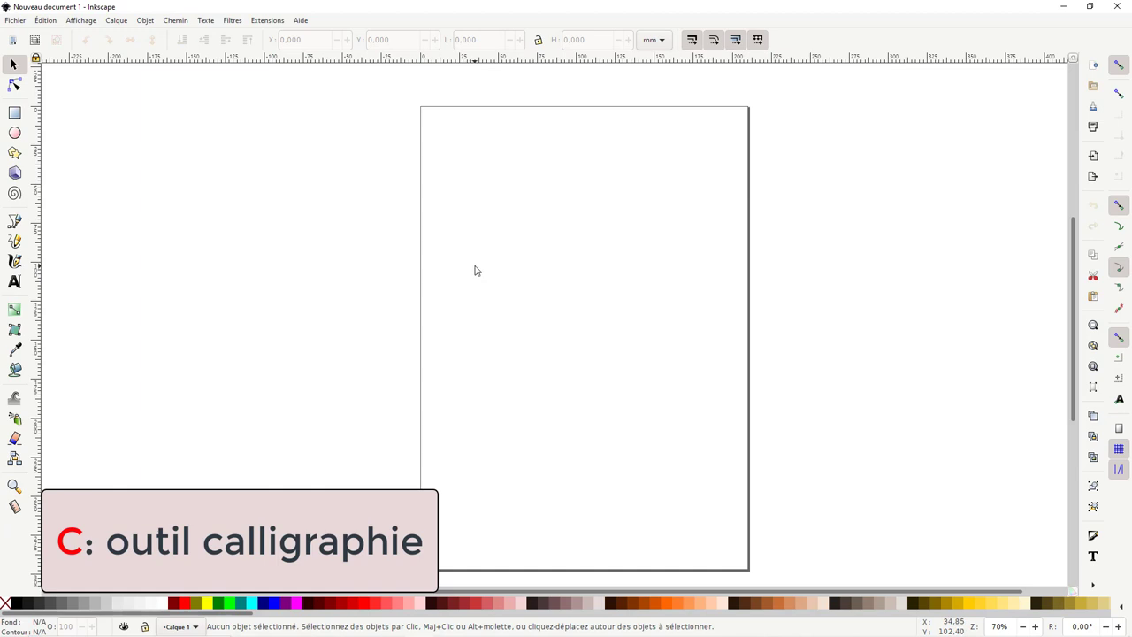
pyautogui.press('c')
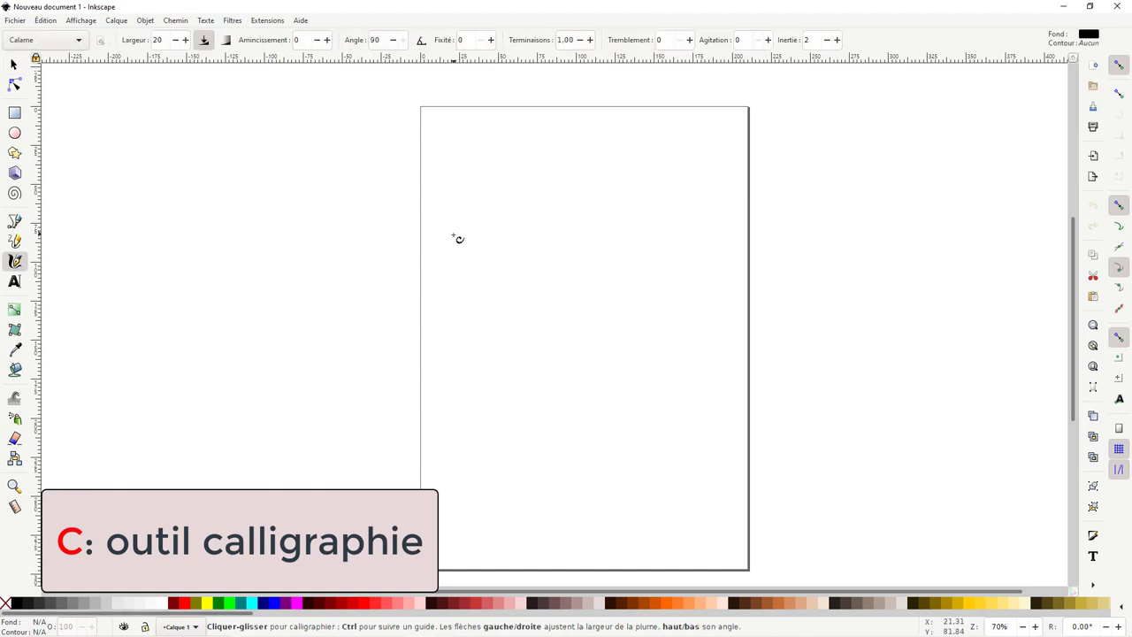
pyautogui.moveTo(454, 235)
pyautogui.mouseDown()
pyautogui.moveTo(550, 278)
pyautogui.moveTo(589, 200)
pyautogui.mouseUp()
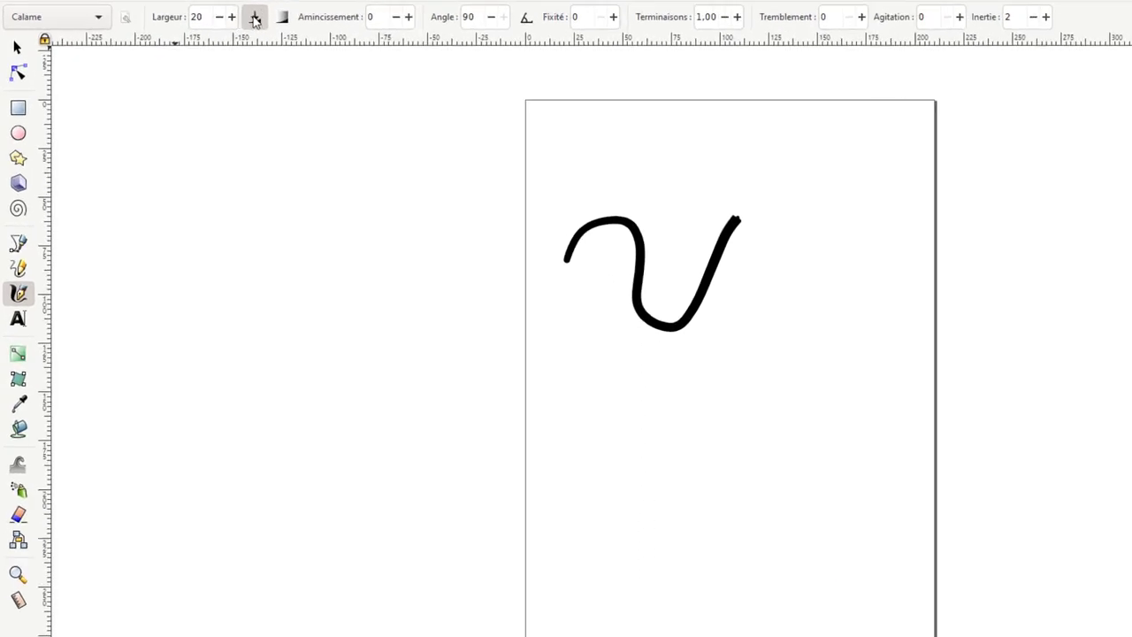
pyautogui.click(254, 18)
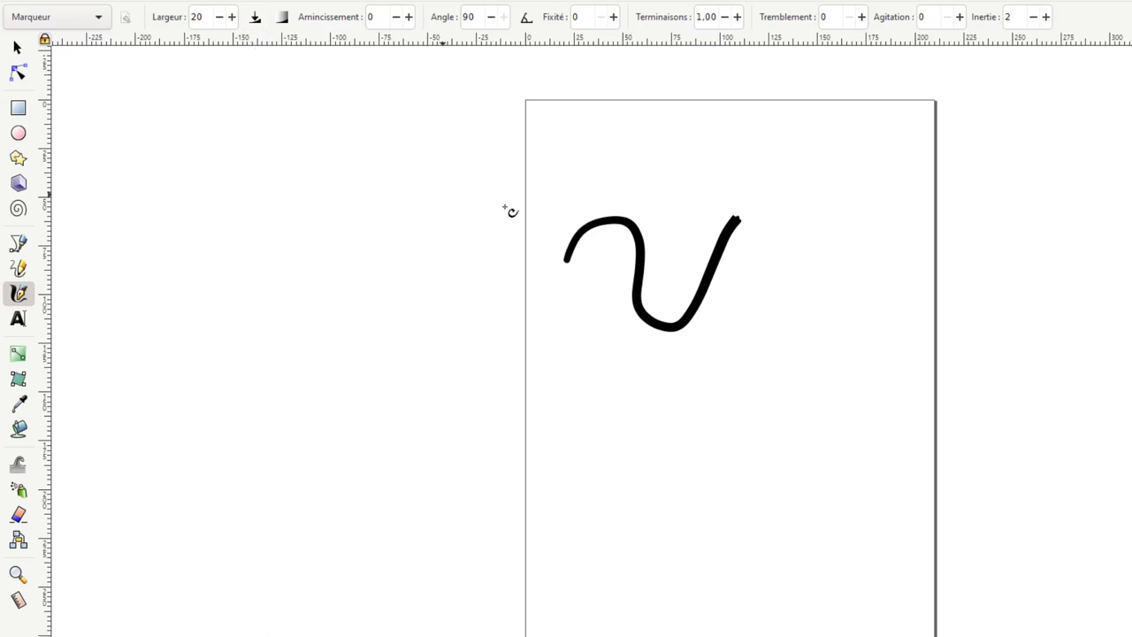
pyautogui.moveTo(593, 373)
pyautogui.mouseDown()
pyautogui.moveTo(715, 411)
pyautogui.moveTo(782, 340)
pyautogui.mouseUp()
pyautogui.moveTo(747, 425); pyautogui.dragTo(899, 259)
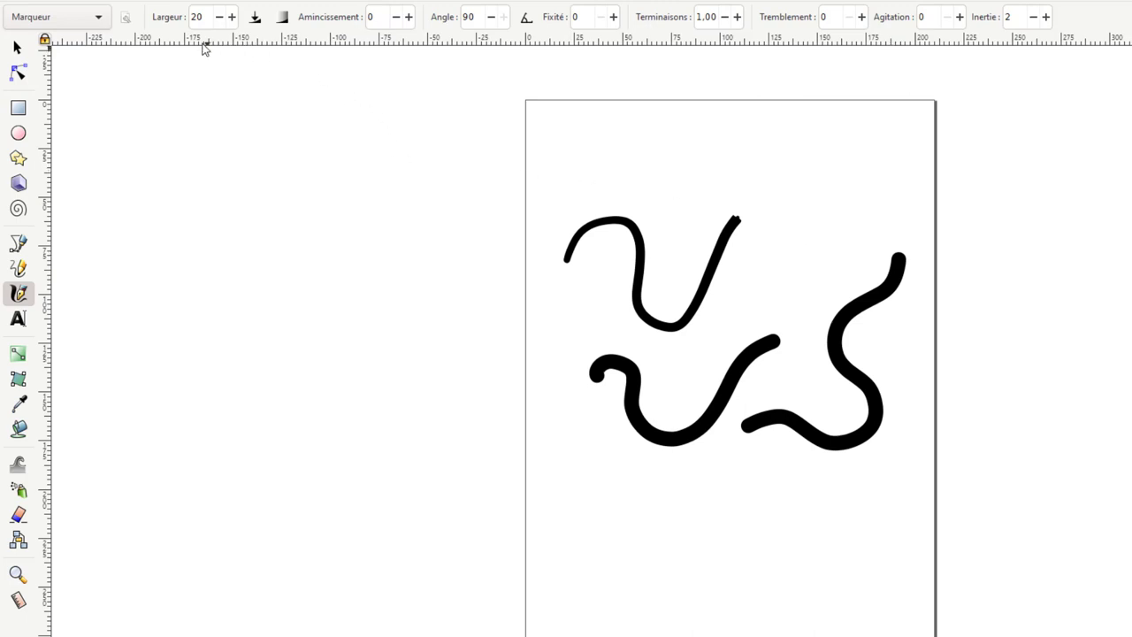
# Raise the pen width (Largeur) to 68 and draw a huge thick wave down the right
pyautogui.click(233, 17)
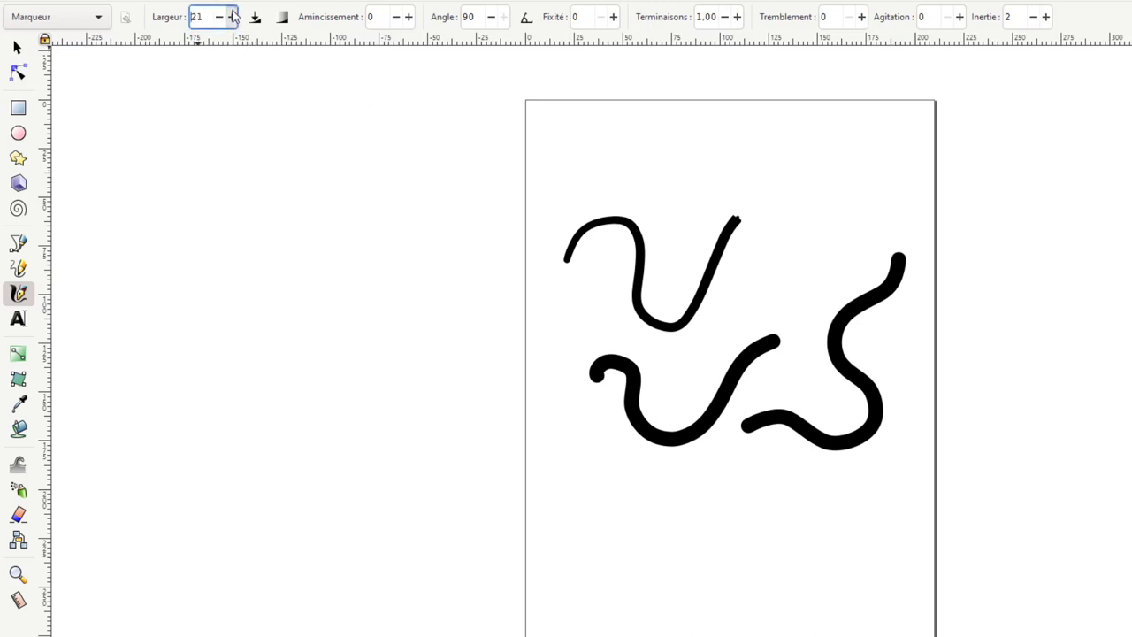
pyautogui.click(232, 17)
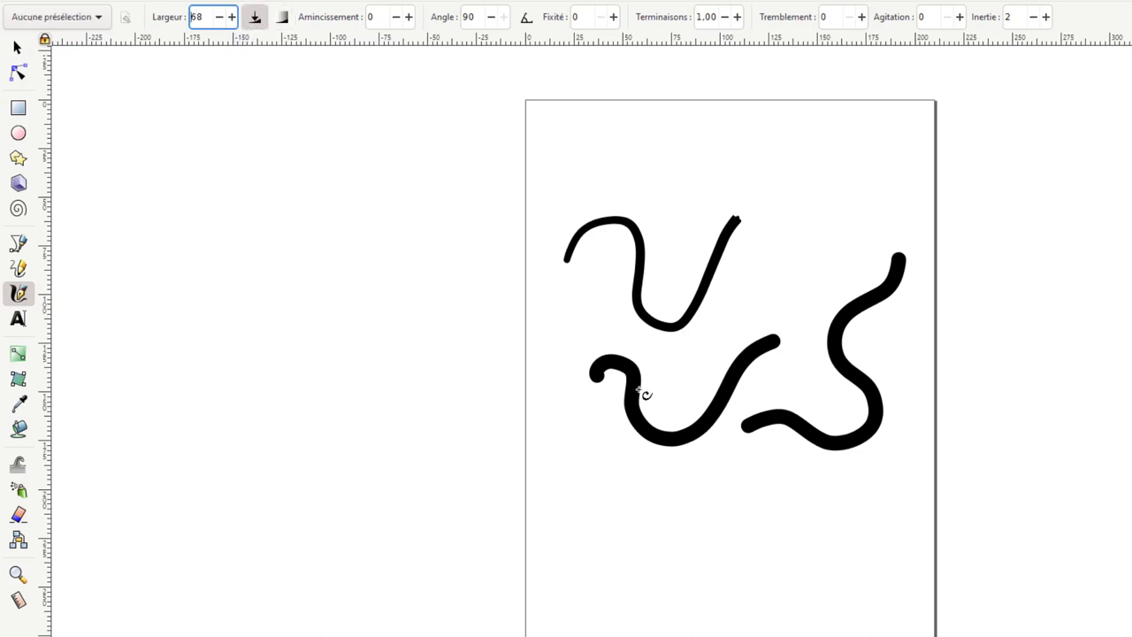
pyautogui.moveTo(614, 513)
pyautogui.mouseDown()
pyautogui.moveTo(742, 547)
pyautogui.moveTo(800, 519)
pyautogui.moveTo(854, 526)
pyautogui.moveTo(910, 470)
pyautogui.moveTo(927, 410)
pyautogui.moveTo(909, 377)
pyautogui.moveTo(948, 333)
pyautogui.moveTo(951, 266)
pyautogui.moveTo(925, 185)
pyautogui.moveTo(826, 217)
pyautogui.mouseUp()
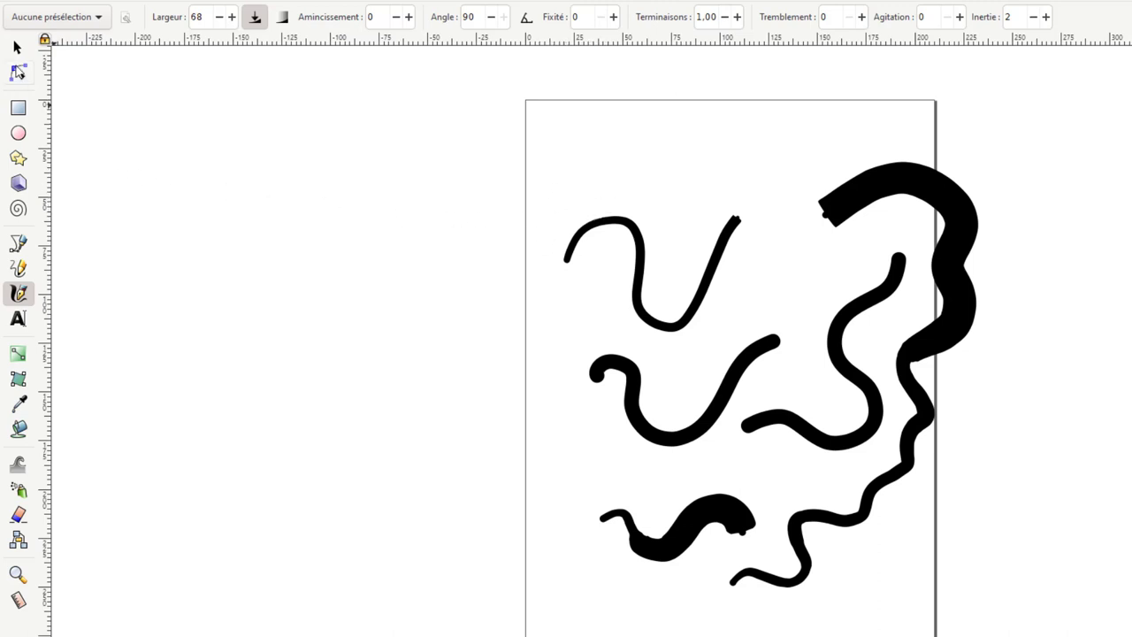
pyautogui.click(18, 72)
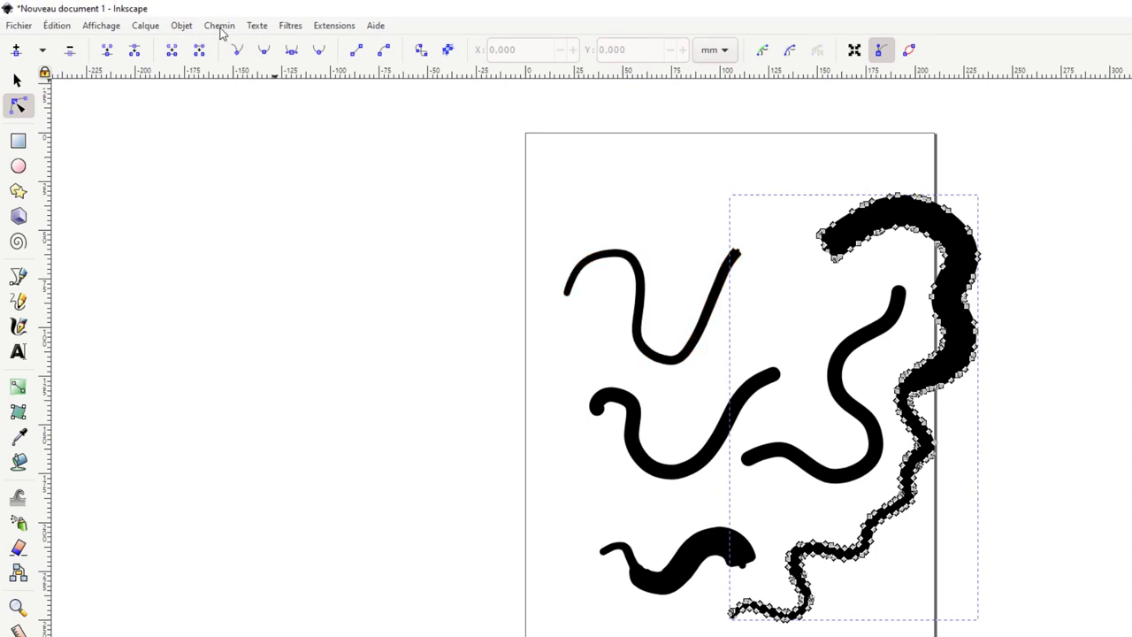
# Simplify the huge stroke with Chemin > Simplifier to reduce its nodes
pyautogui.click(220, 25)
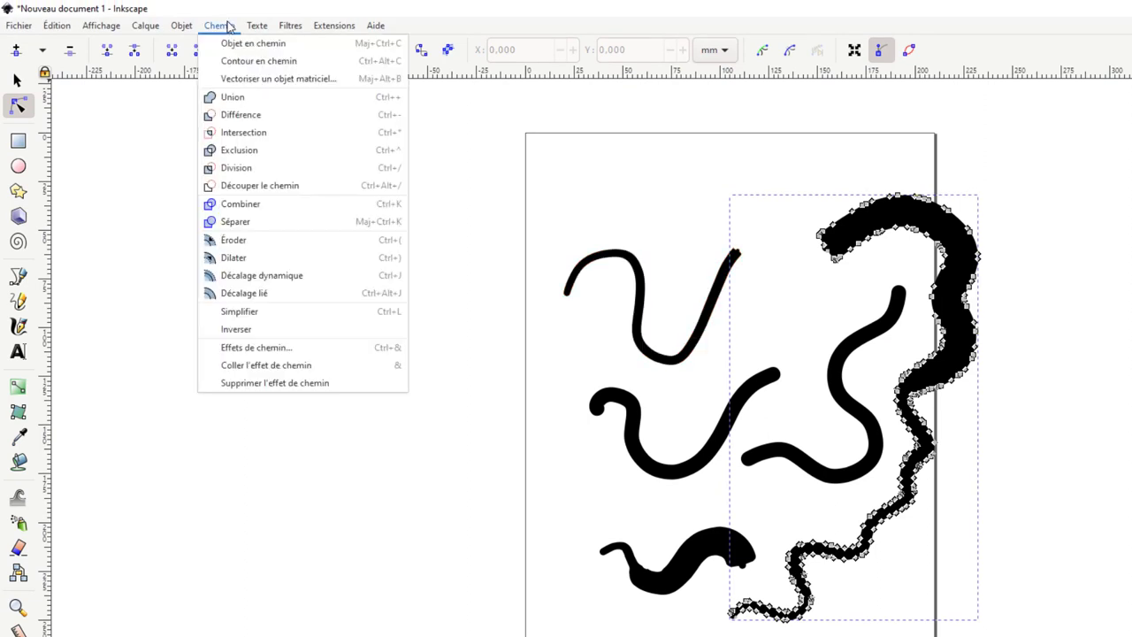
pyautogui.click(261, 314)
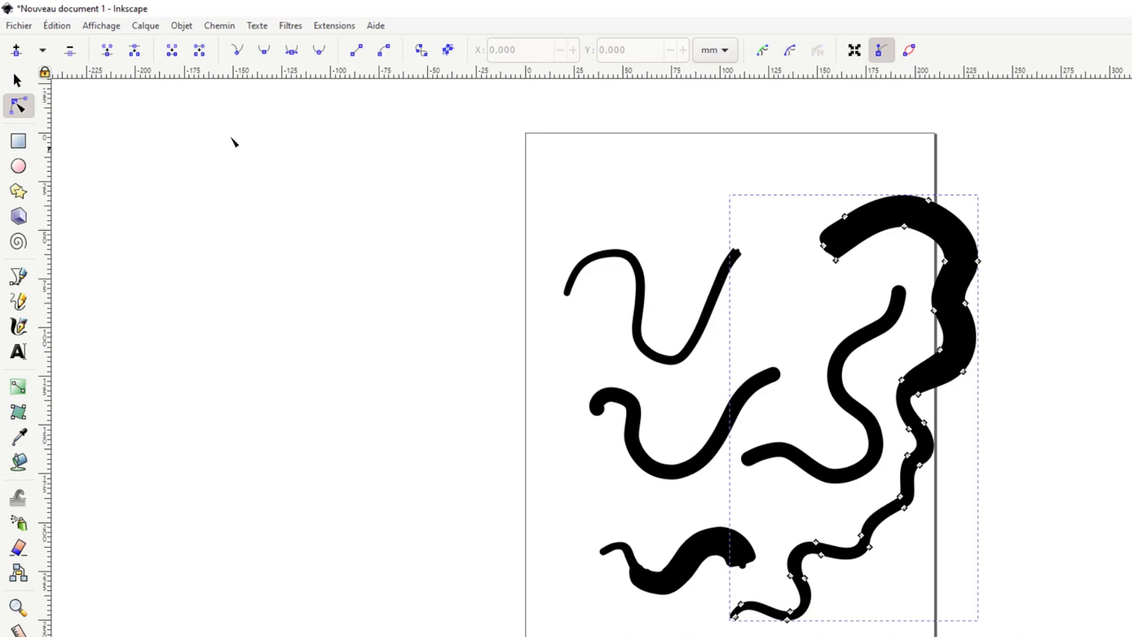
pyautogui.click(16, 81)
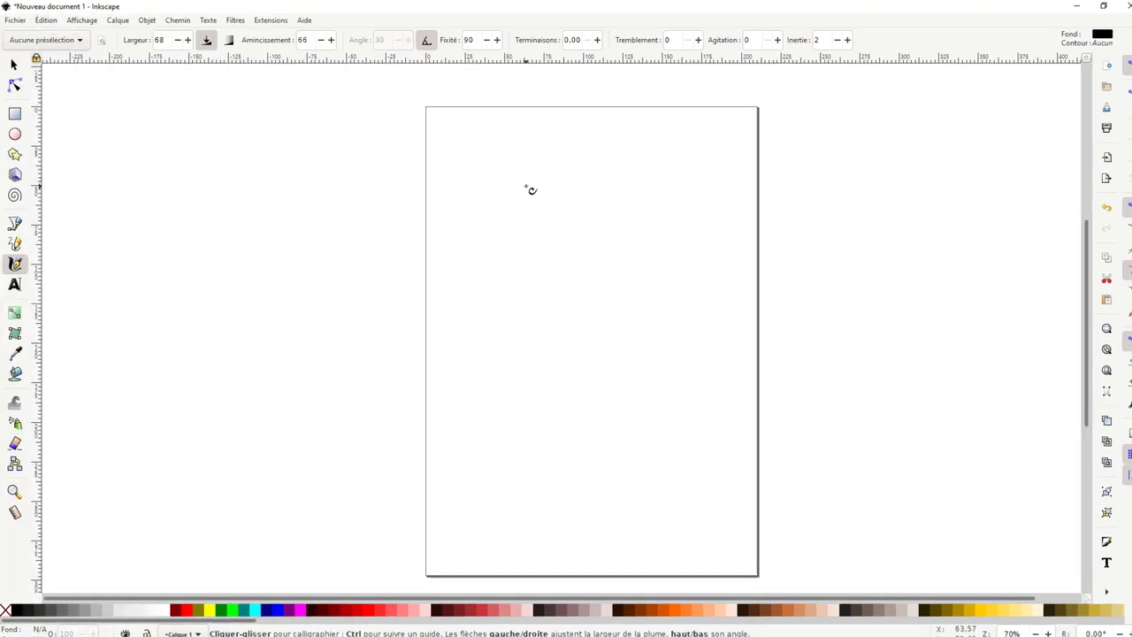
# Uncheck 'Afficher la bordure de page' in Document Properties and close the dialog
pyautogui.click(46, 19)
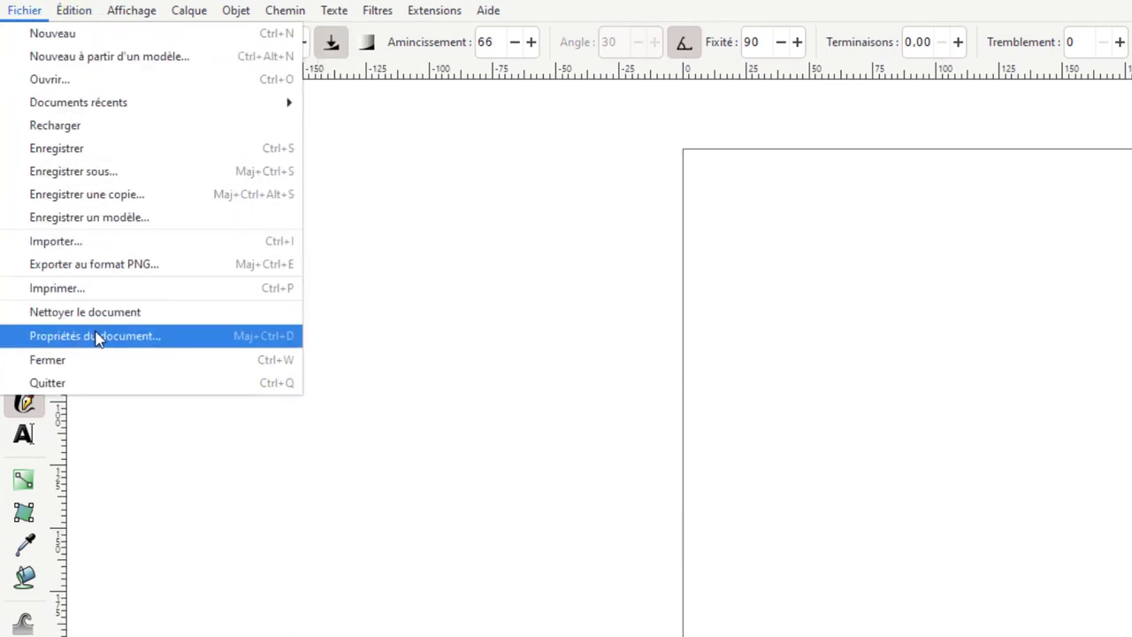
pyautogui.click(99, 338)
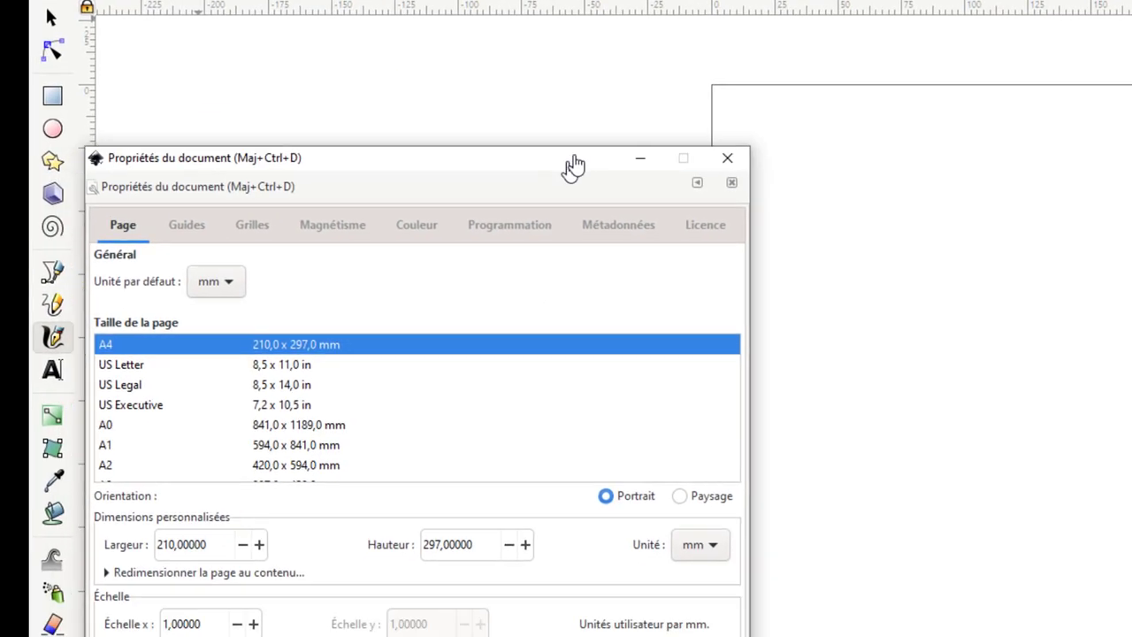
pyautogui.moveTo(516, 256); pyautogui.dragTo(587, 157)
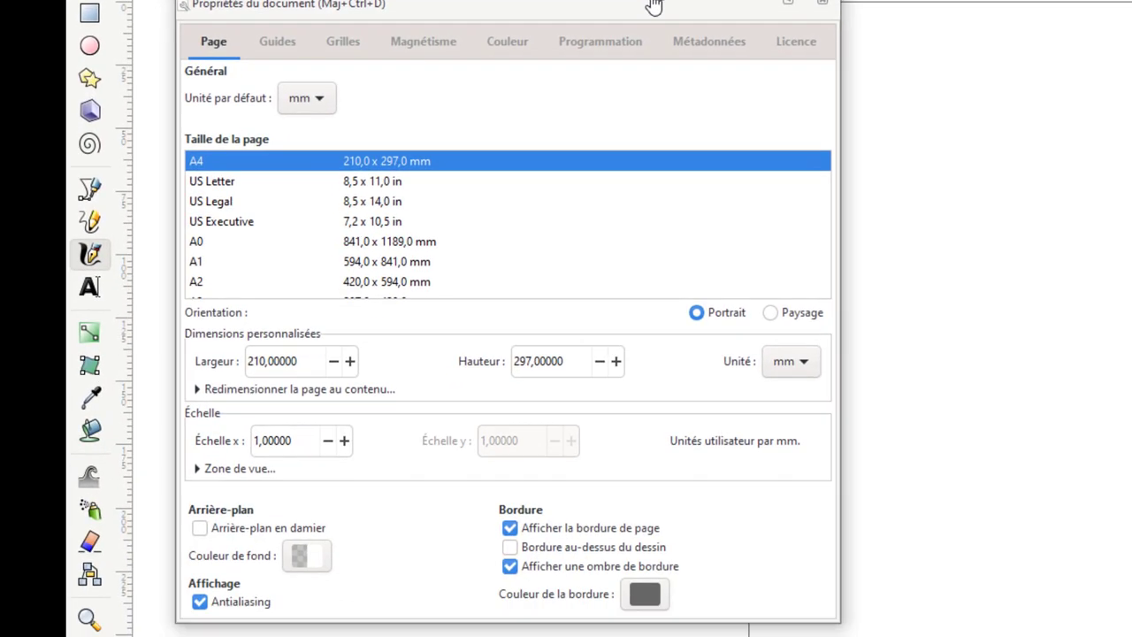
pyautogui.click(512, 527)
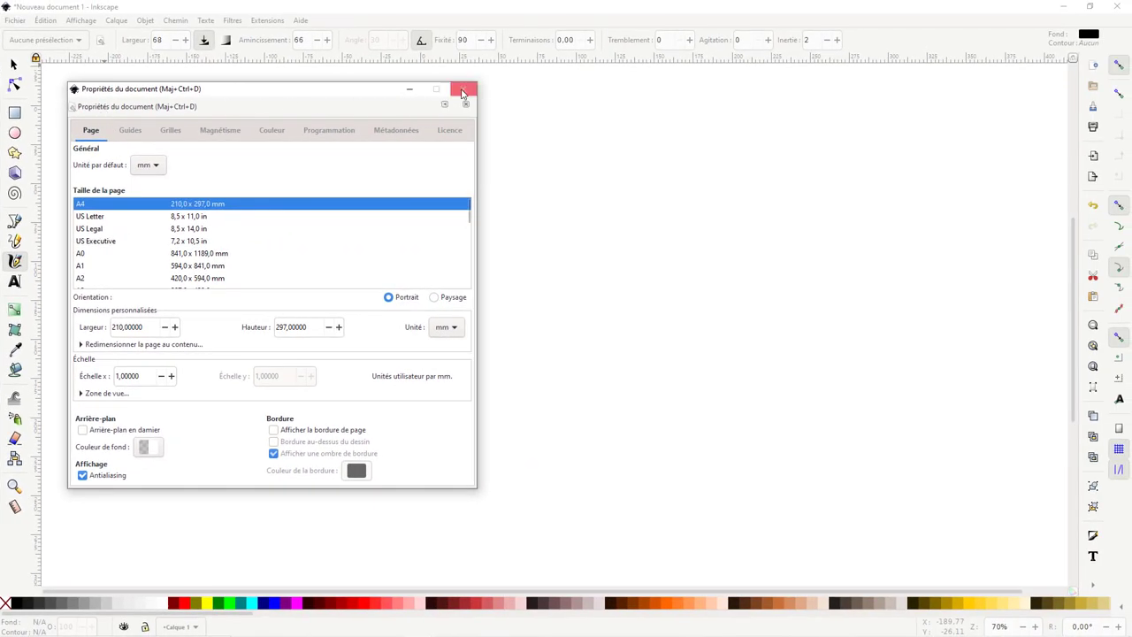
pyautogui.click(460, 93)
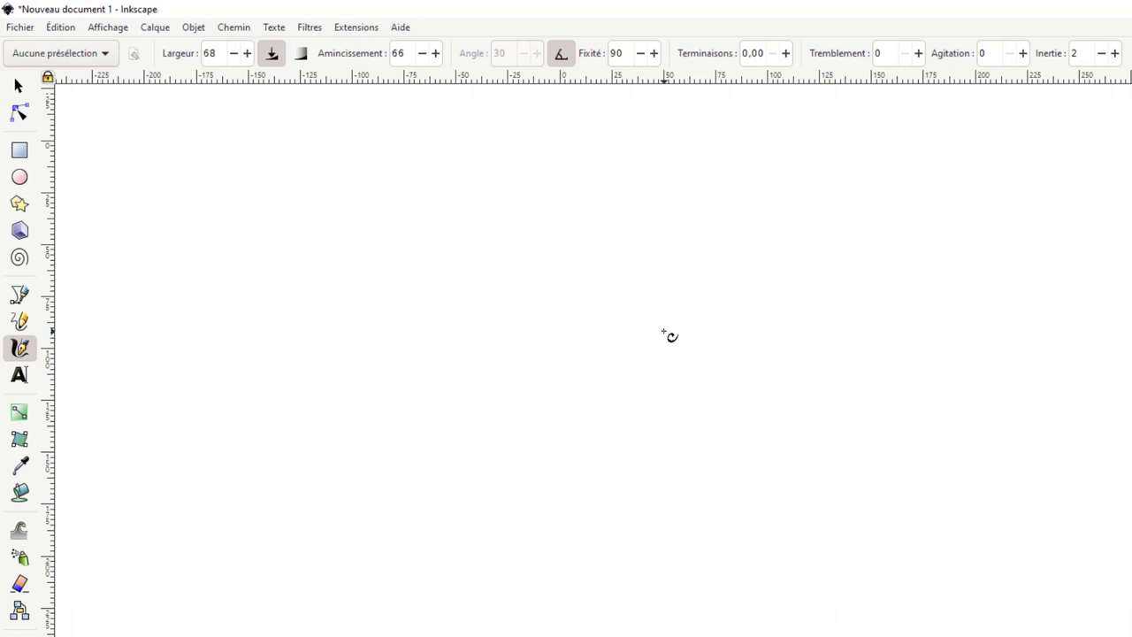
# Set the pen width to 30 and draw a tapered wave stroke
pyautogui.doubleClick(221, 54)
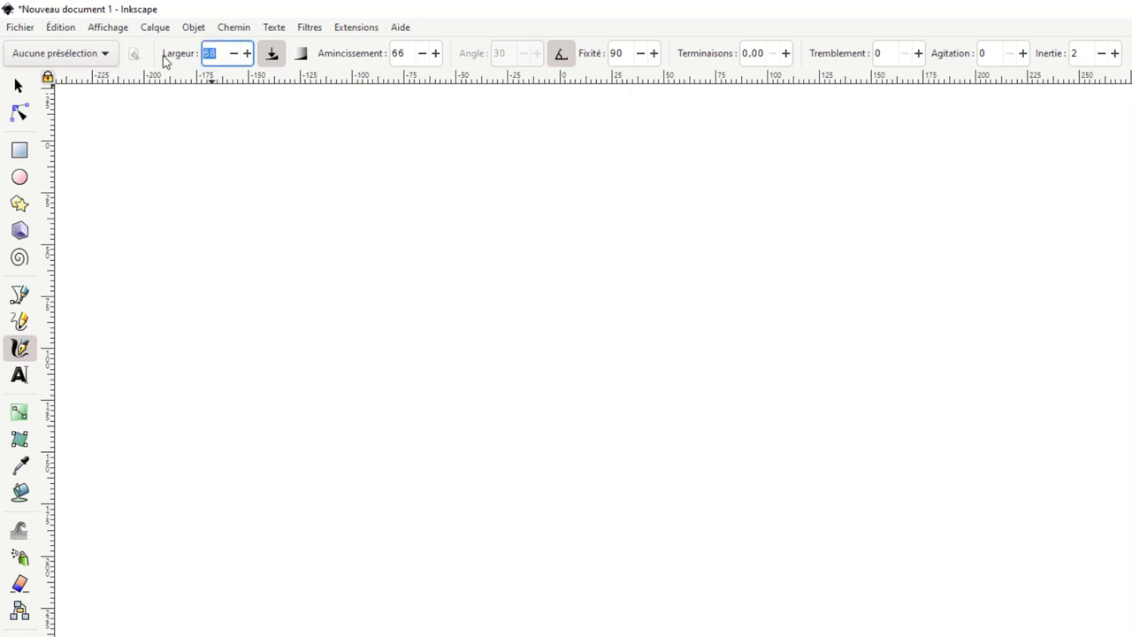
pyautogui.write('30')
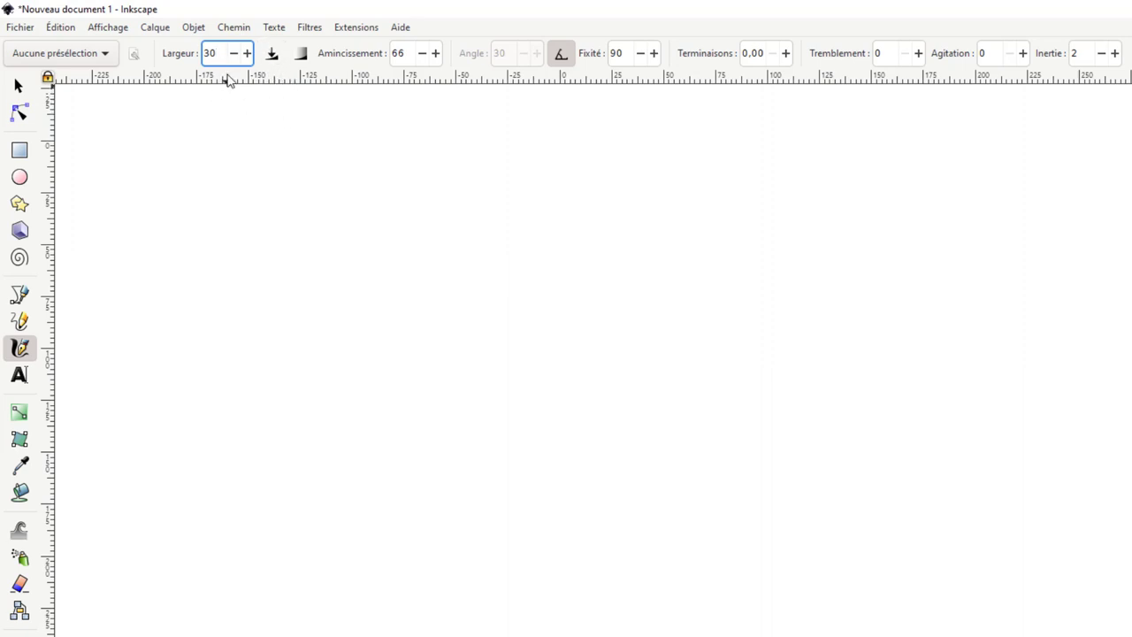
pyautogui.moveTo(529, 335); pyautogui.dragTo(787, 333)
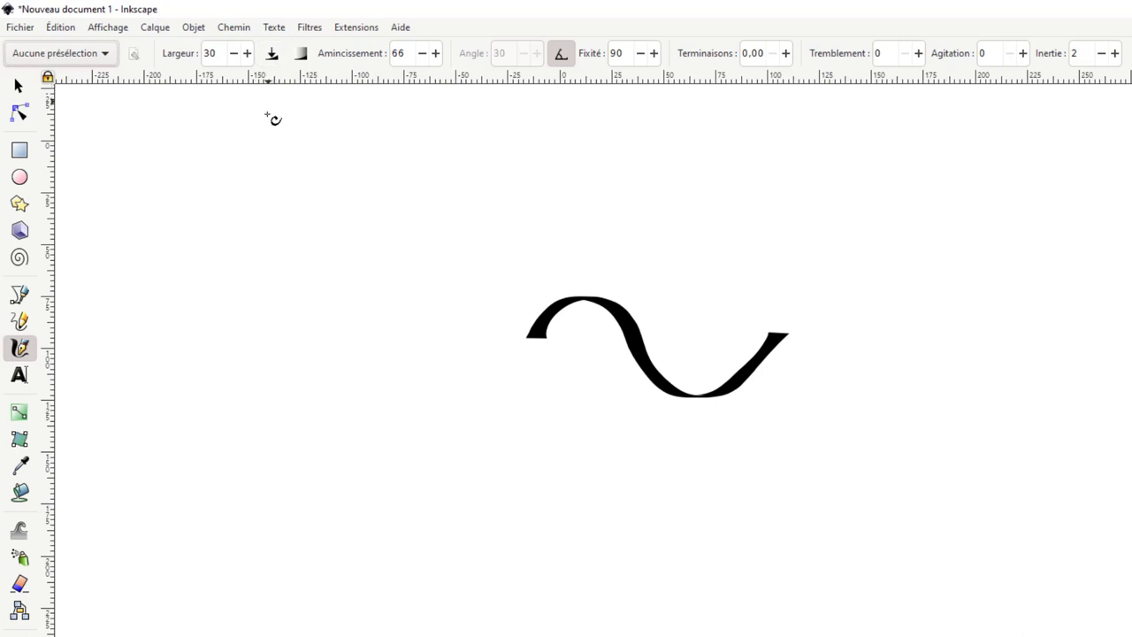
# Enable pressure sensitivity and draw several thin and thick strokes around the wave
pyautogui.click(274, 57)
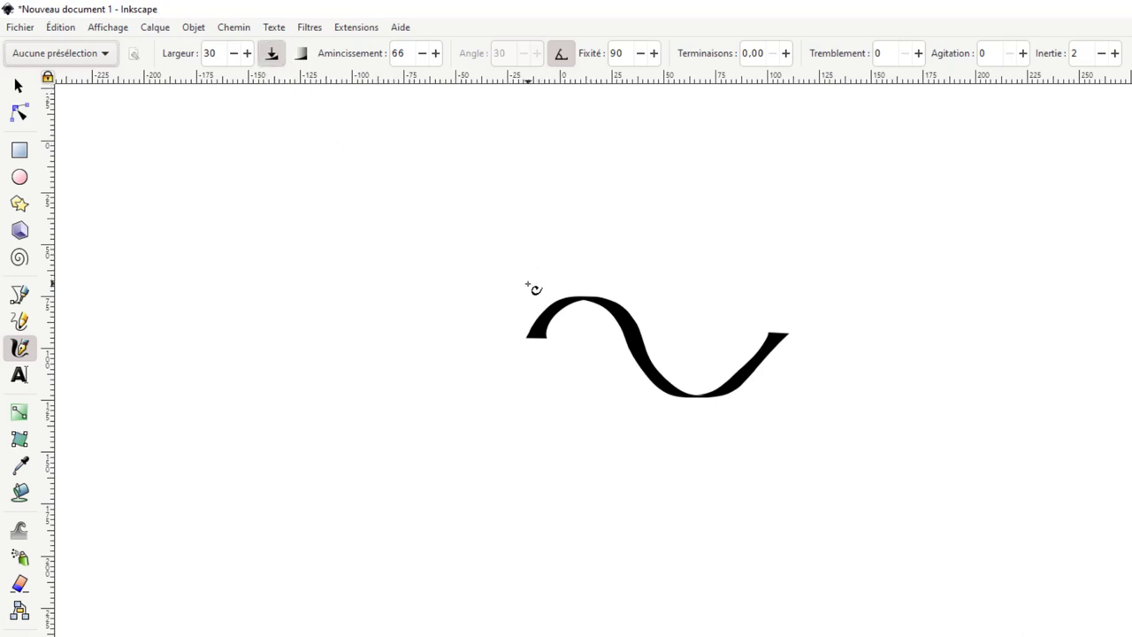
pyautogui.moveTo(536, 276)
pyautogui.mouseDown()
pyautogui.moveTo(780, 259)
pyautogui.moveTo(846, 344)
pyautogui.mouseUp()
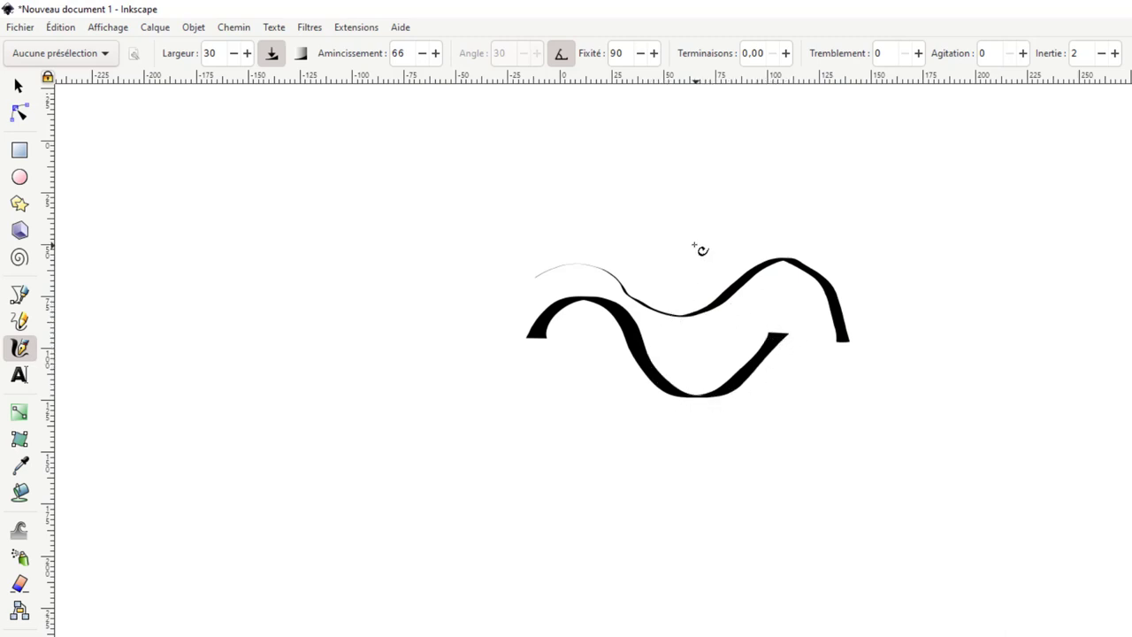
pyautogui.moveTo(717, 245)
pyautogui.mouseDown()
pyautogui.moveTo(800, 315)
pyautogui.moveTo(826, 386)
pyautogui.mouseUp()
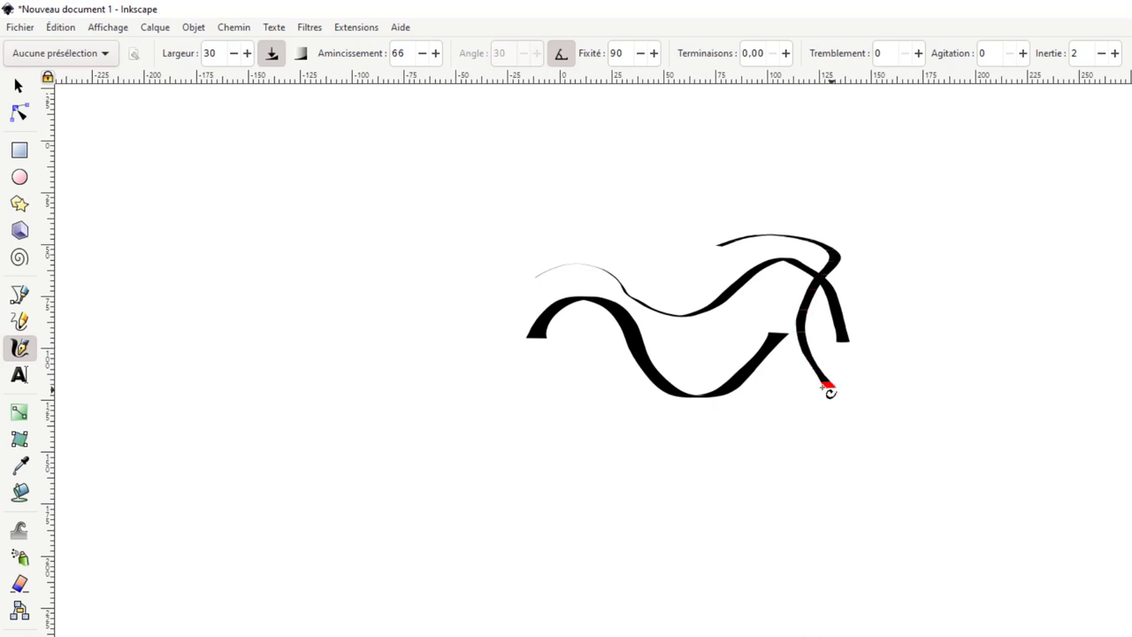
pyautogui.moveTo(869, 267); pyautogui.dragTo(906, 372)
pyautogui.moveTo(881, 290); pyautogui.dragTo(967, 345)
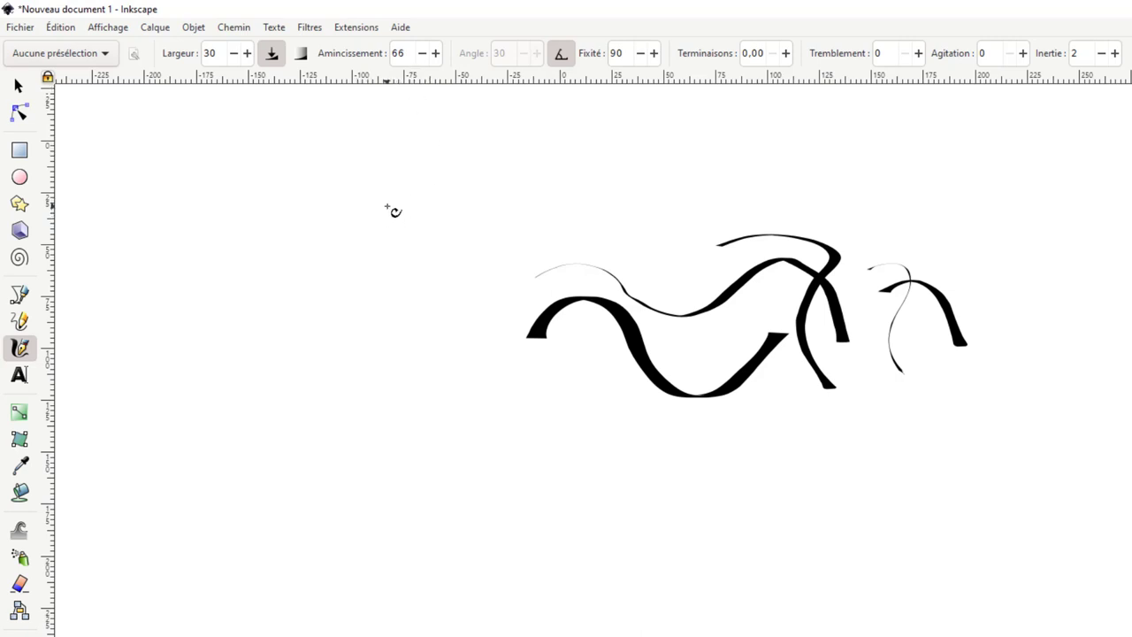
# Adjust thinning to 79 and draw five test strokes with it
pyautogui.click(422, 57)
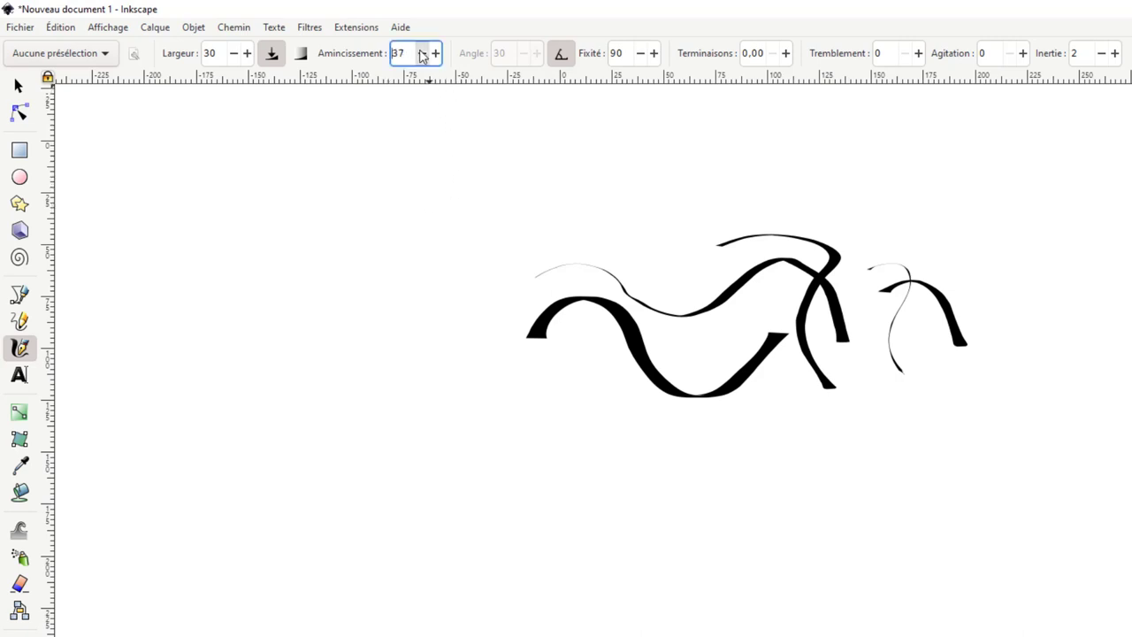
pyautogui.click(422, 55)
pyautogui.click(438, 55)
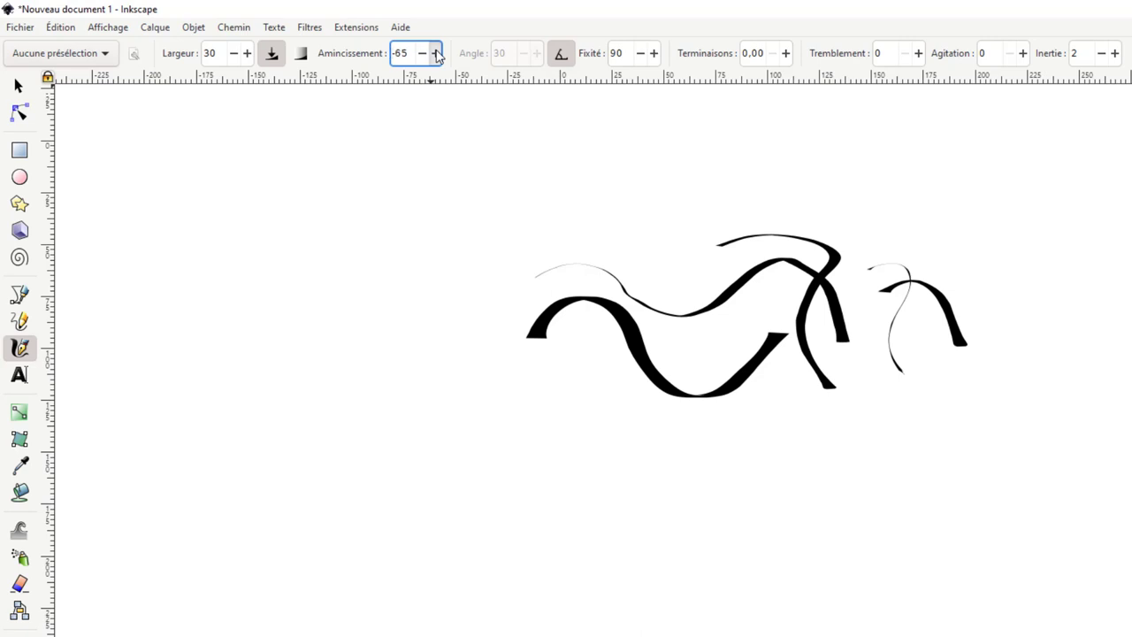
pyautogui.click(436, 55)
pyautogui.click(423, 54)
pyautogui.click(423, 55)
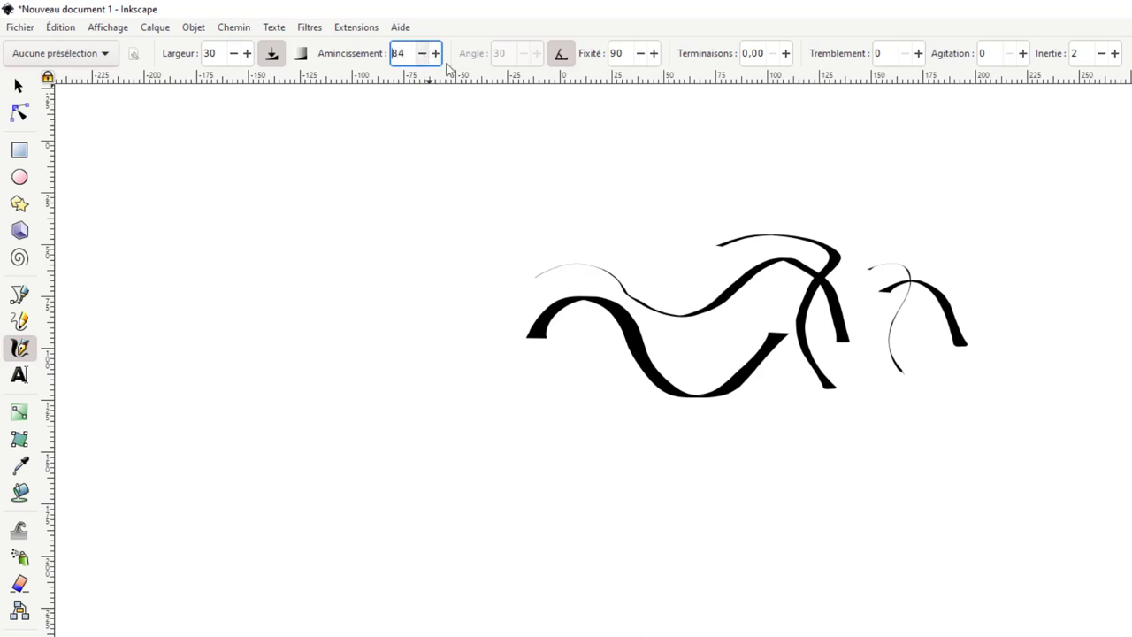
pyautogui.click(423, 55)
pyautogui.moveTo(532, 472); pyautogui.dragTo(755, 498)
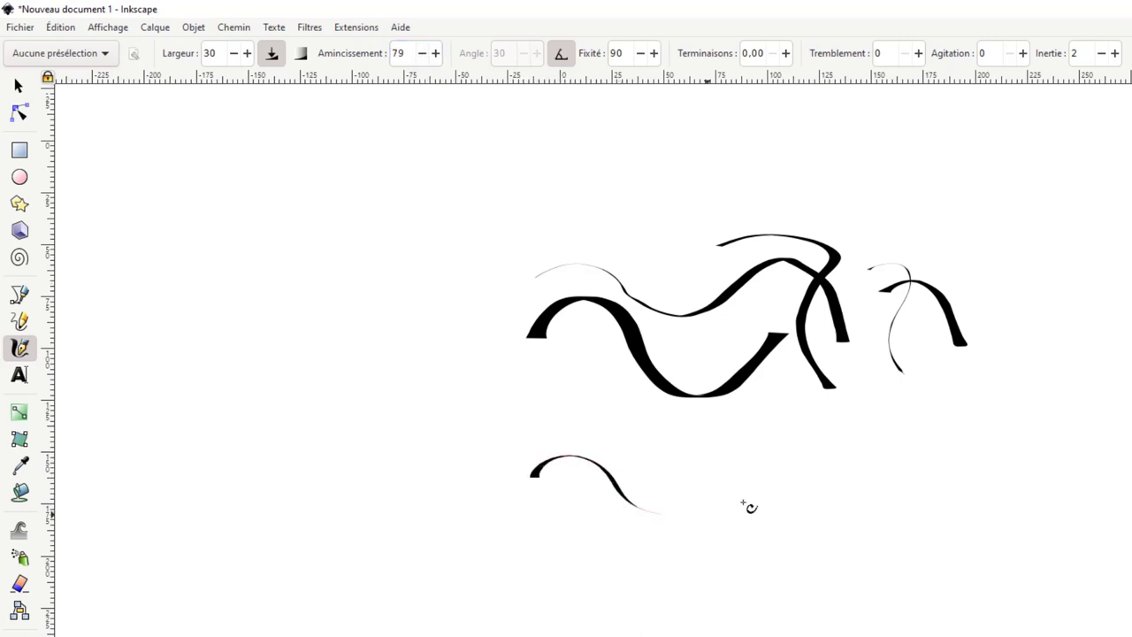
pyautogui.moveTo(545, 524)
pyautogui.mouseDown()
pyautogui.moveTo(682, 559)
pyautogui.moveTo(747, 531)
pyautogui.mouseUp()
pyautogui.moveTo(555, 563); pyautogui.dragTo(739, 586)
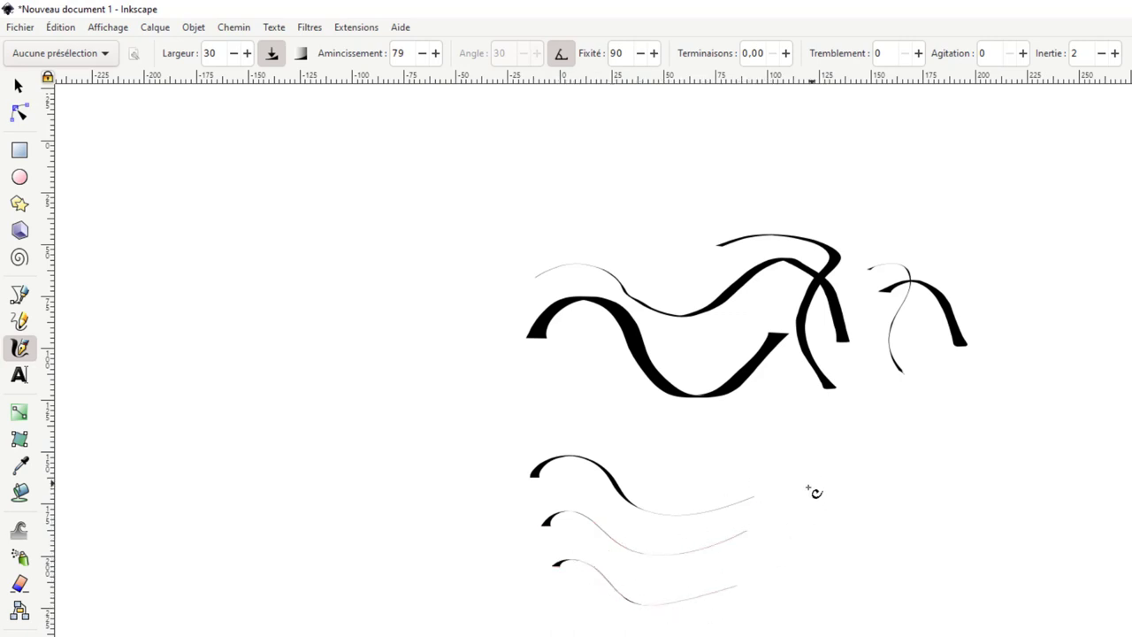
pyautogui.moveTo(807, 480); pyautogui.dragTo(991, 469)
pyautogui.moveTo(809, 522)
pyautogui.mouseDown()
pyautogui.moveTo(859, 536)
pyautogui.moveTo(984, 517)
pyautogui.mouseUp()
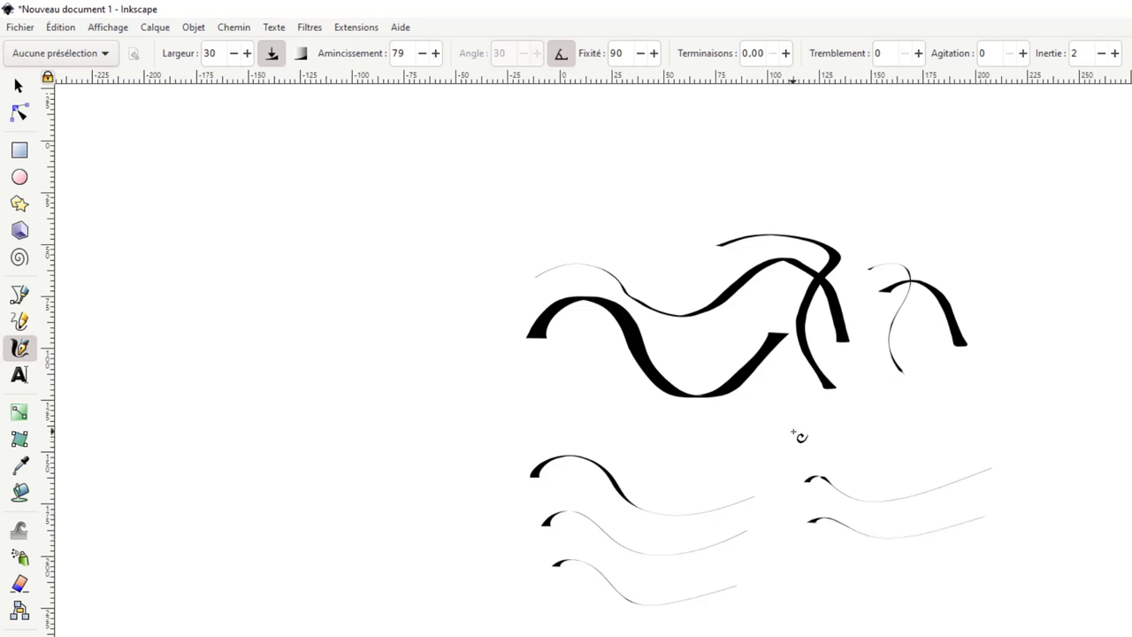
# Set thinning to -70 and draw thick strokes along the page bottom
pyautogui.click(422, 54)
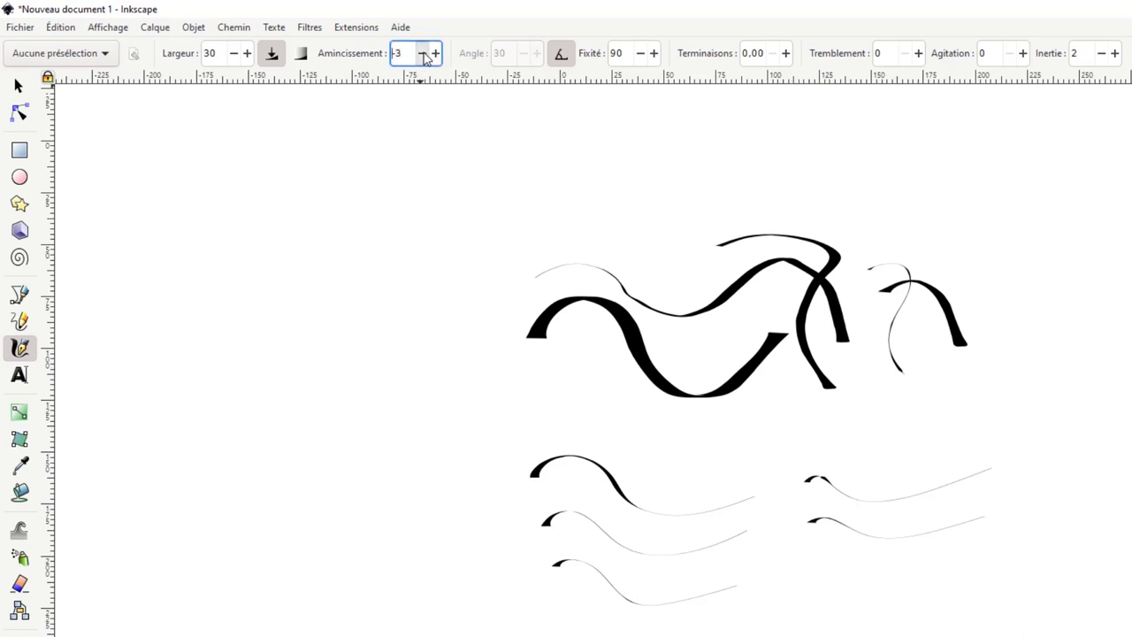
pyautogui.click(422, 54)
pyautogui.moveTo(571, 614)
pyautogui.mouseDown()
pyautogui.moveTo(619, 632)
pyautogui.moveTo(1004, 605)
pyautogui.mouseUp()
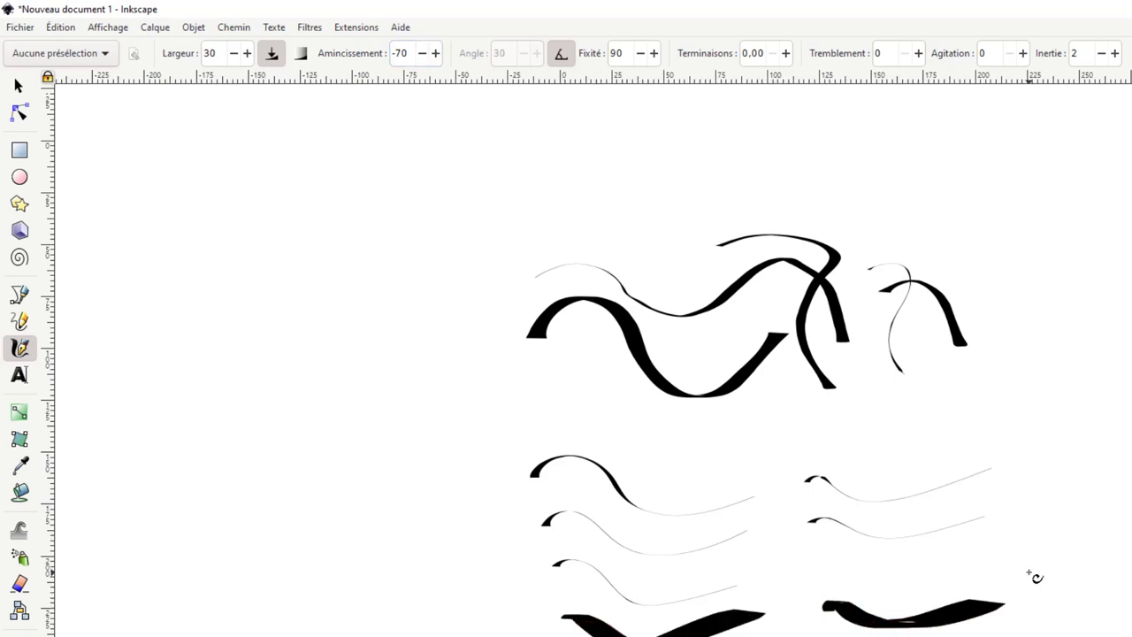
pyautogui.moveTo(951, 563); pyautogui.dragTo(1099, 558)
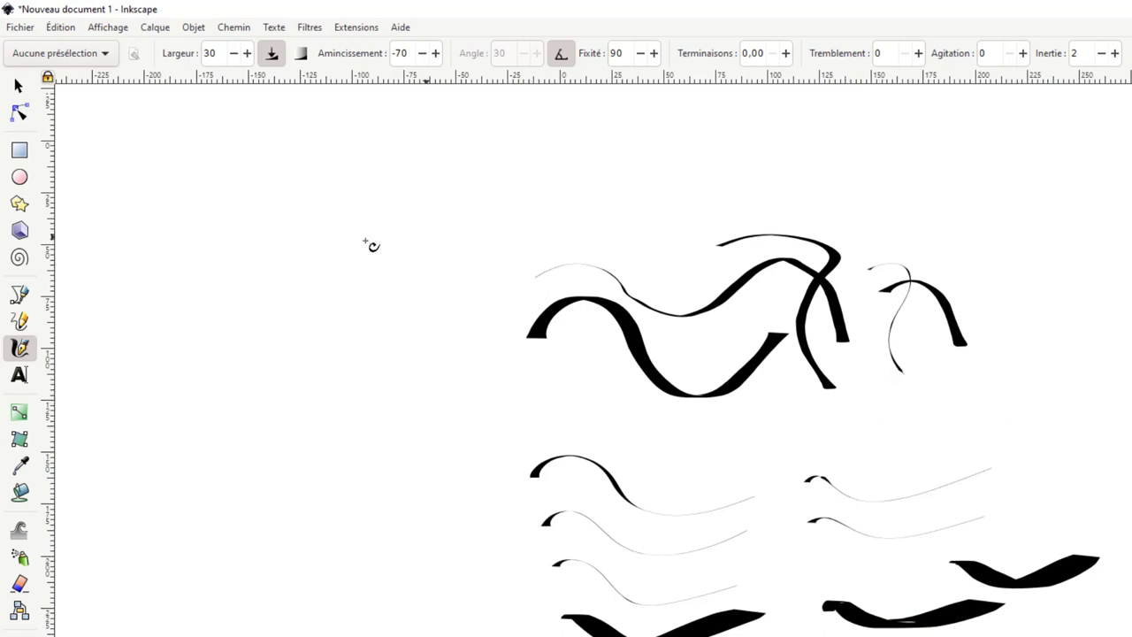
# Select all strokes with the Selector and delete them
pyautogui.click(19, 86)
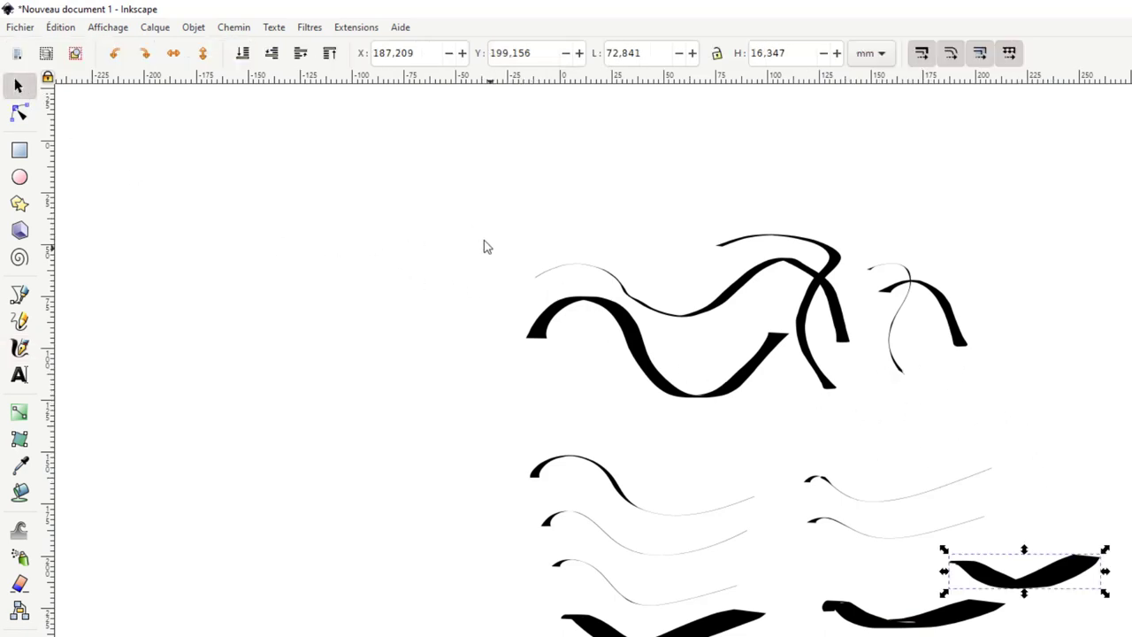
pyautogui.moveTo(475, 213); pyautogui.dragTo(1131, 636)
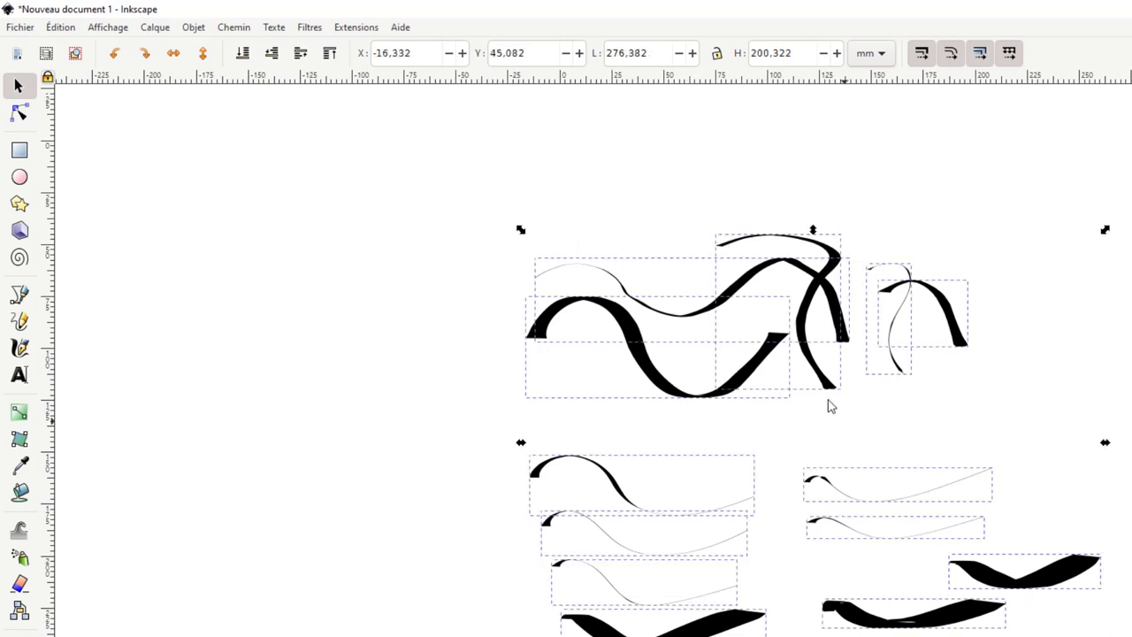
pyautogui.press('Delete')
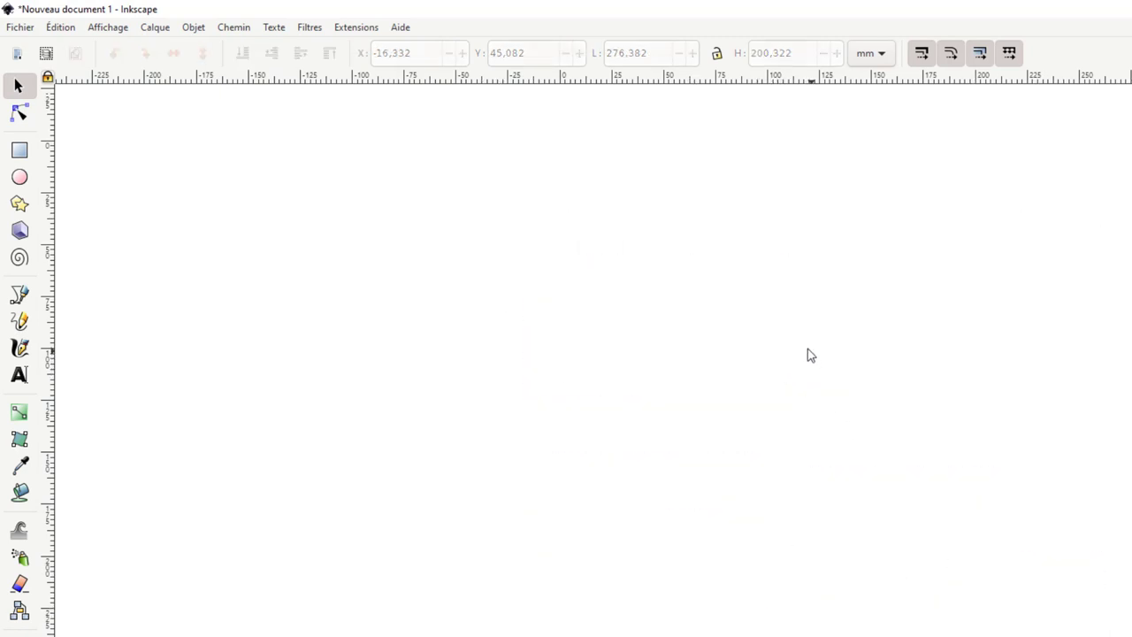
pyautogui.click(20, 348)
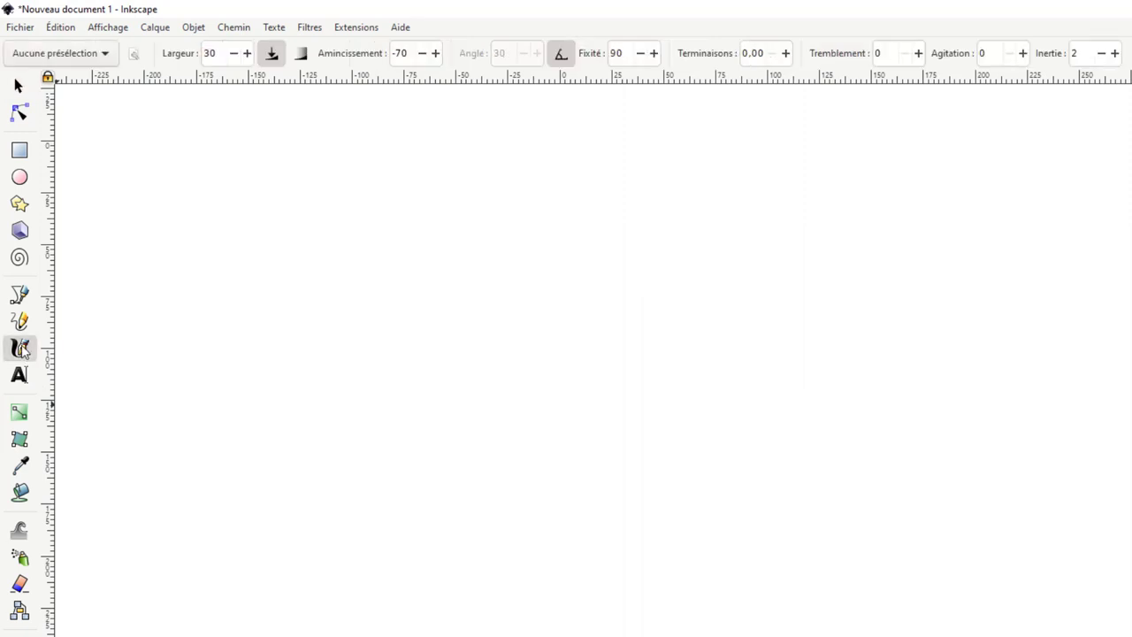
pyautogui.click(560, 56)
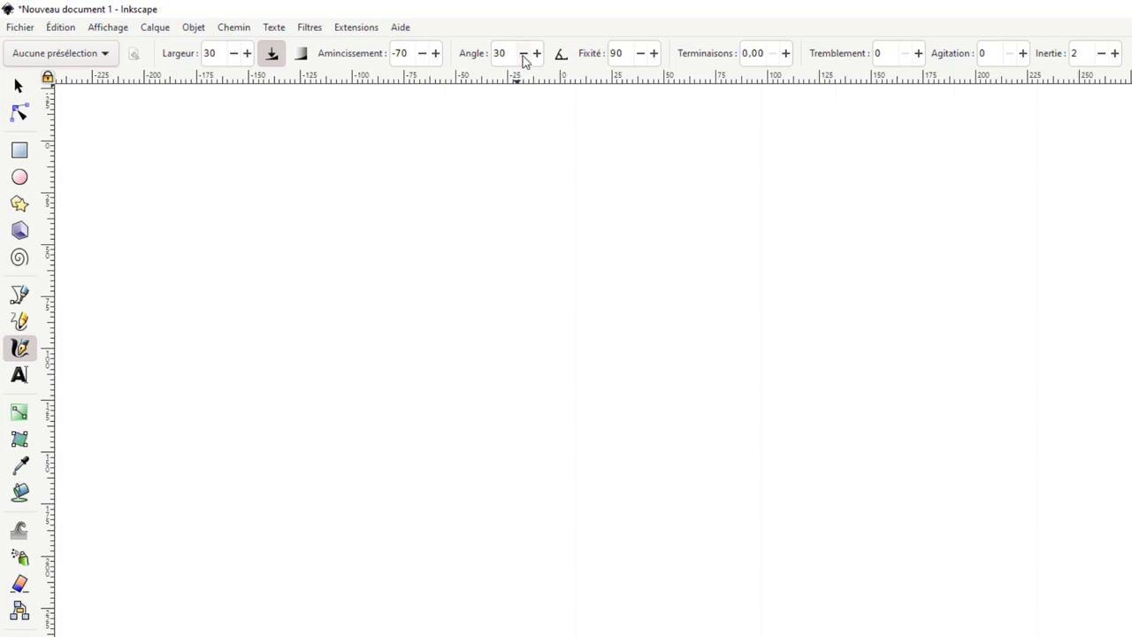
pyautogui.click(560, 55)
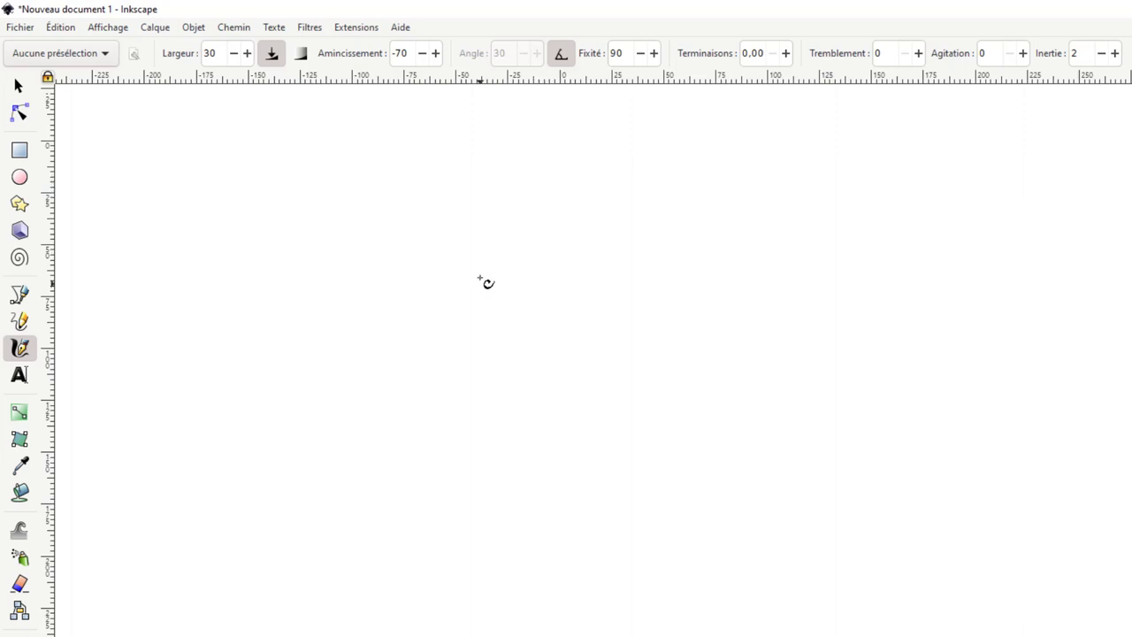
pyautogui.moveTo(479, 280)
pyautogui.mouseDown()
pyautogui.moveTo(572, 269)
pyautogui.moveTo(614, 360)
pyautogui.moveTo(658, 335)
pyautogui.mouseUp()
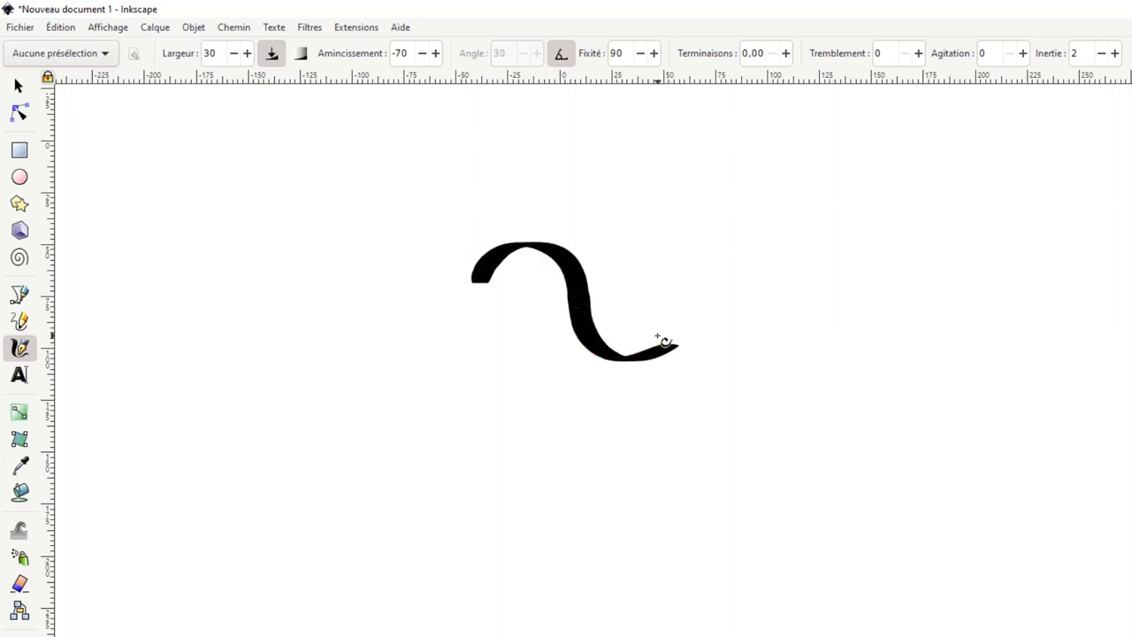
pyautogui.moveTo(699, 304); pyautogui.dragTo(844, 368)
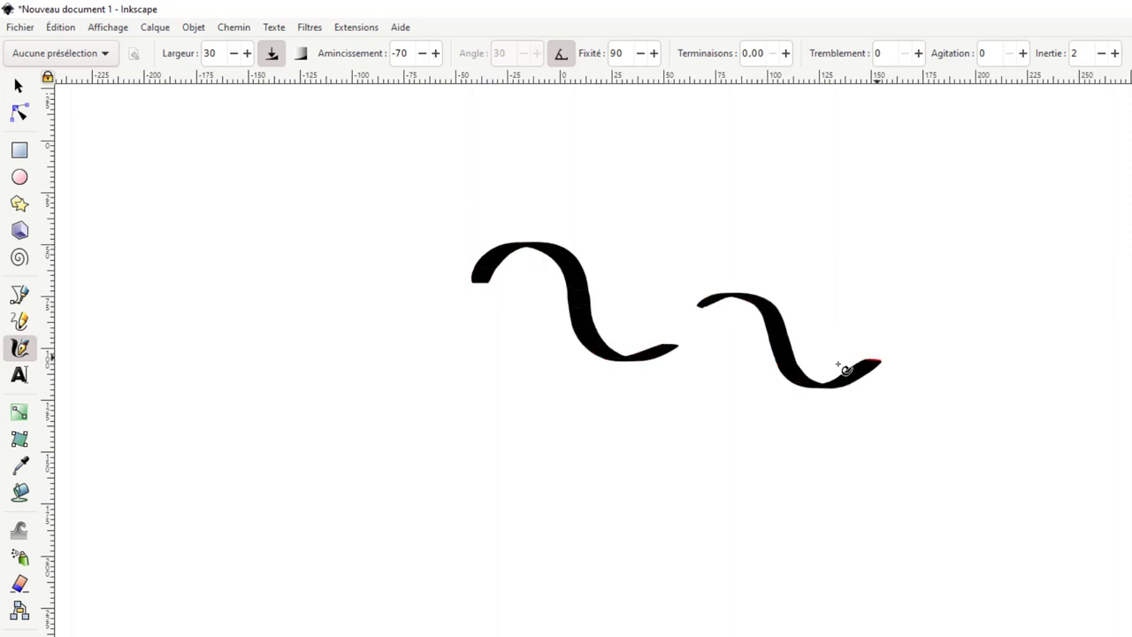
pyautogui.moveTo(670, 431); pyautogui.dragTo(806, 486)
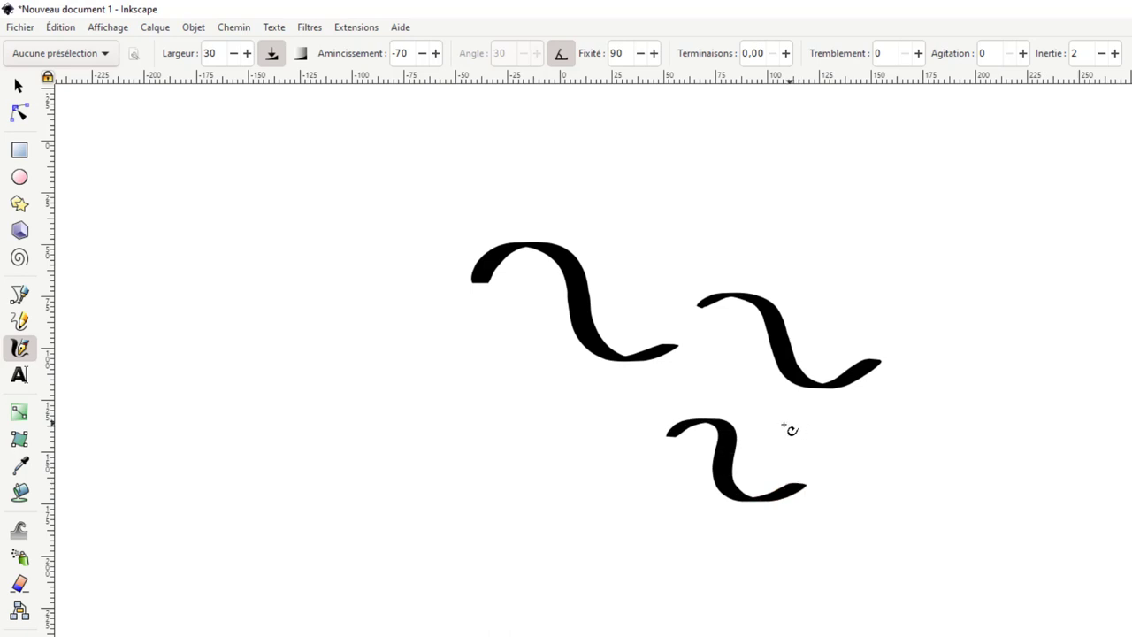
pyautogui.moveTo(783, 425)
pyautogui.mouseDown()
pyautogui.moveTo(823, 483)
pyautogui.moveTo(898, 443)
pyautogui.mouseUp()
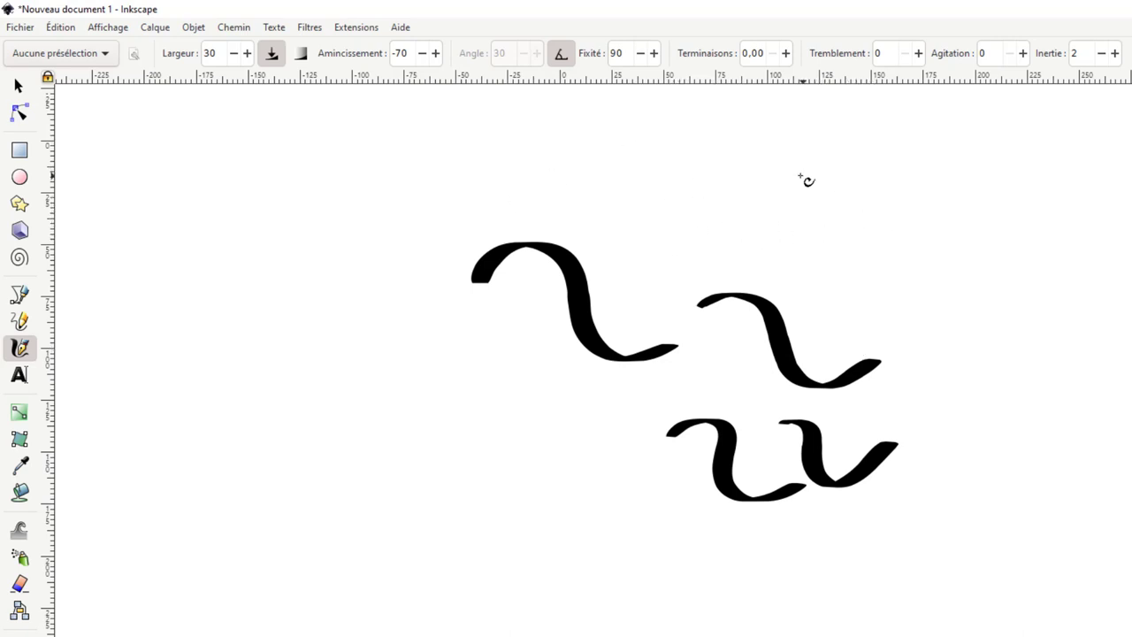
pyautogui.moveTo(808, 198); pyautogui.dragTo(948, 214)
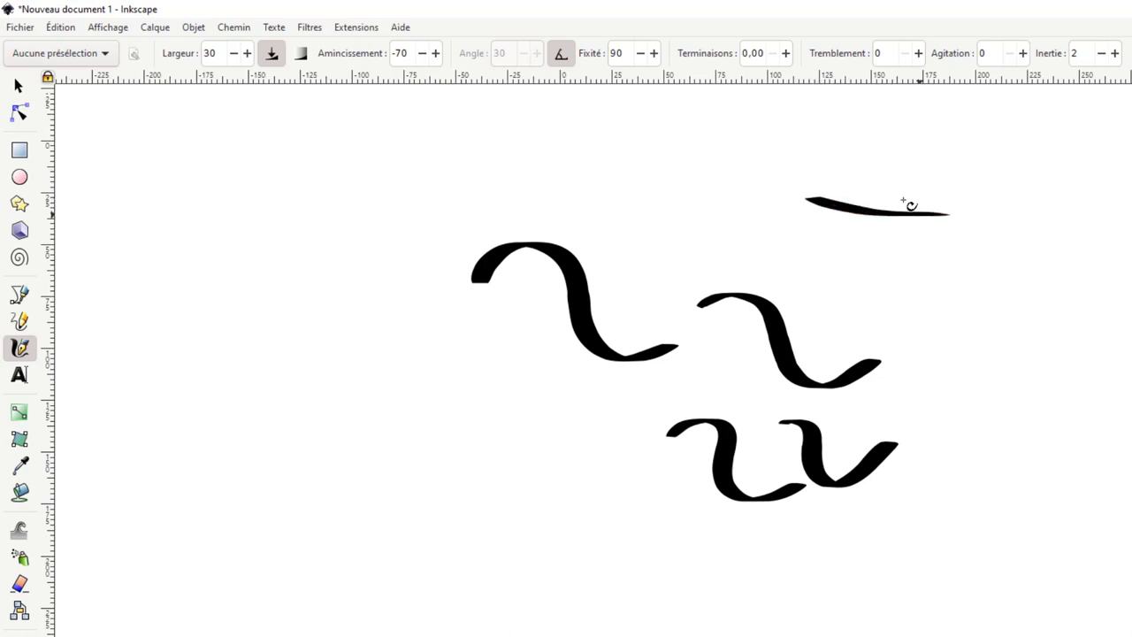
pyautogui.moveTo(890, 164); pyautogui.dragTo(846, 337)
pyautogui.moveTo(872, 217); pyautogui.dragTo(775, 290)
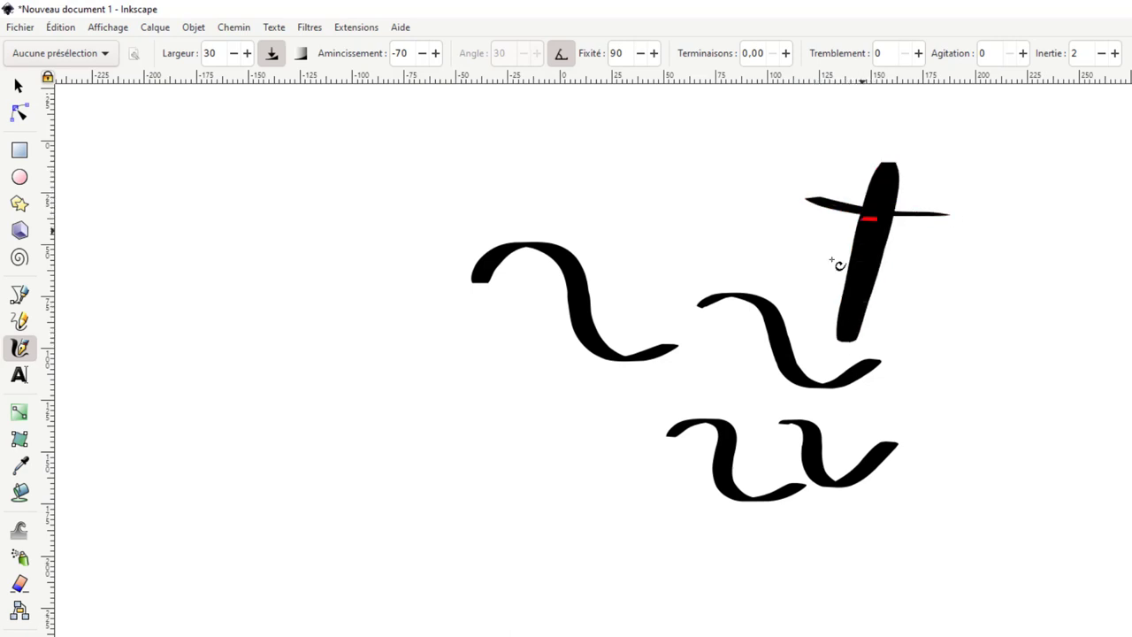
pyautogui.moveTo(887, 228); pyautogui.dragTo(962, 327)
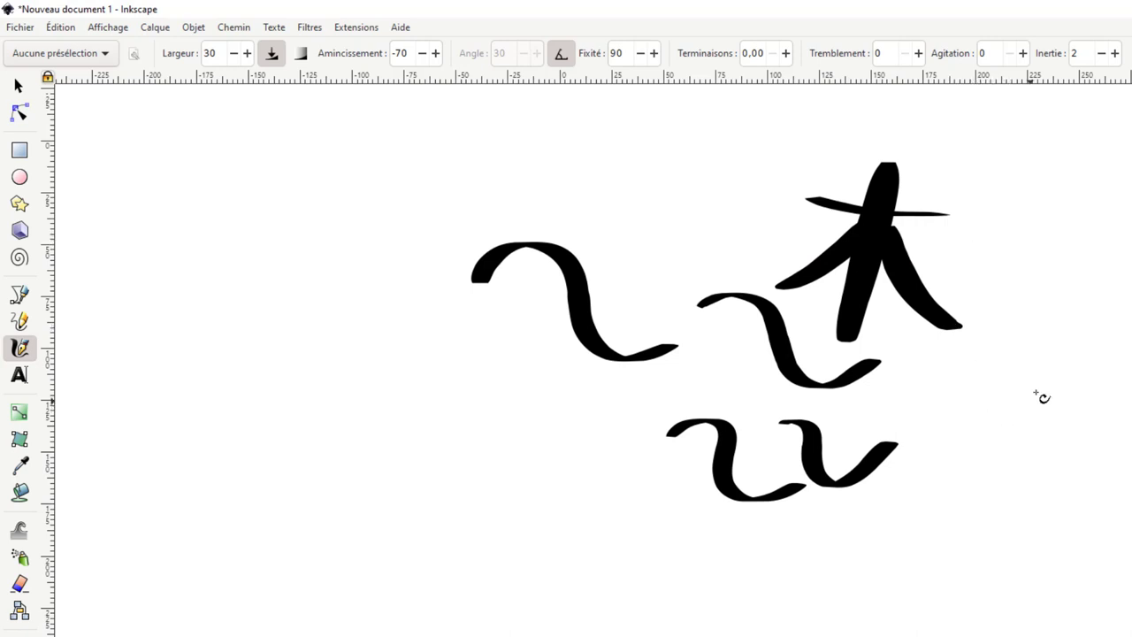
pyautogui.moveTo(1049, 352)
pyautogui.mouseDown()
pyautogui.moveTo(1092, 357)
pyautogui.moveTo(1112, 333)
pyautogui.moveTo(1049, 485)
pyautogui.moveTo(1127, 495)
pyautogui.moveTo(1129, 485)
pyautogui.mouseUp()
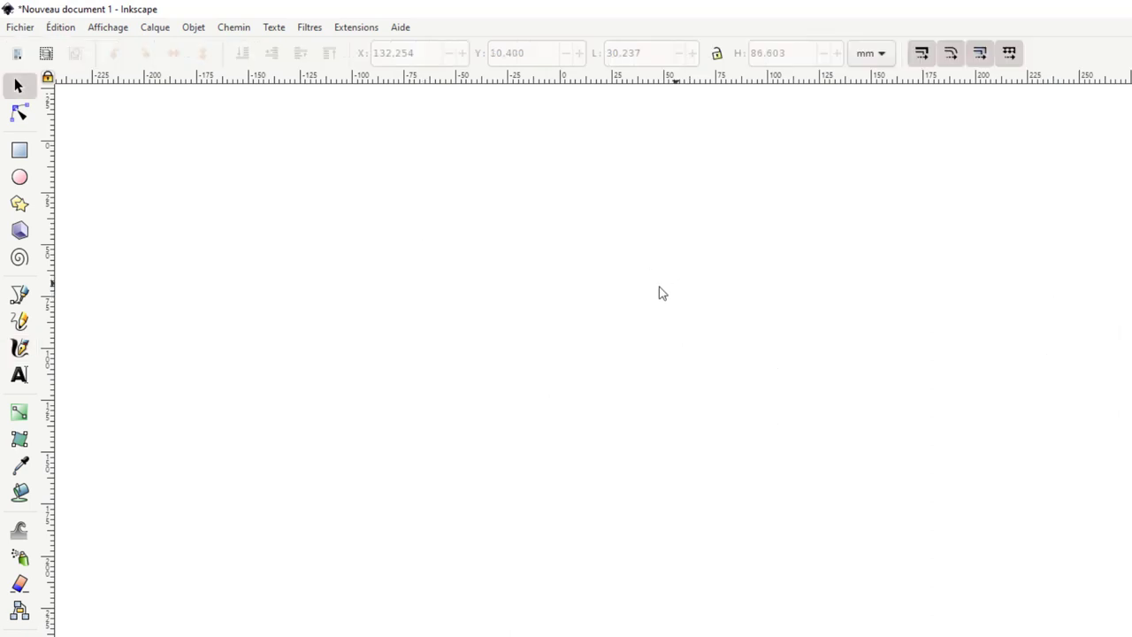
# Draw a wavy S-shaped stroke, then another with fixation (Fixité) set to 0
pyautogui.click(21, 350)
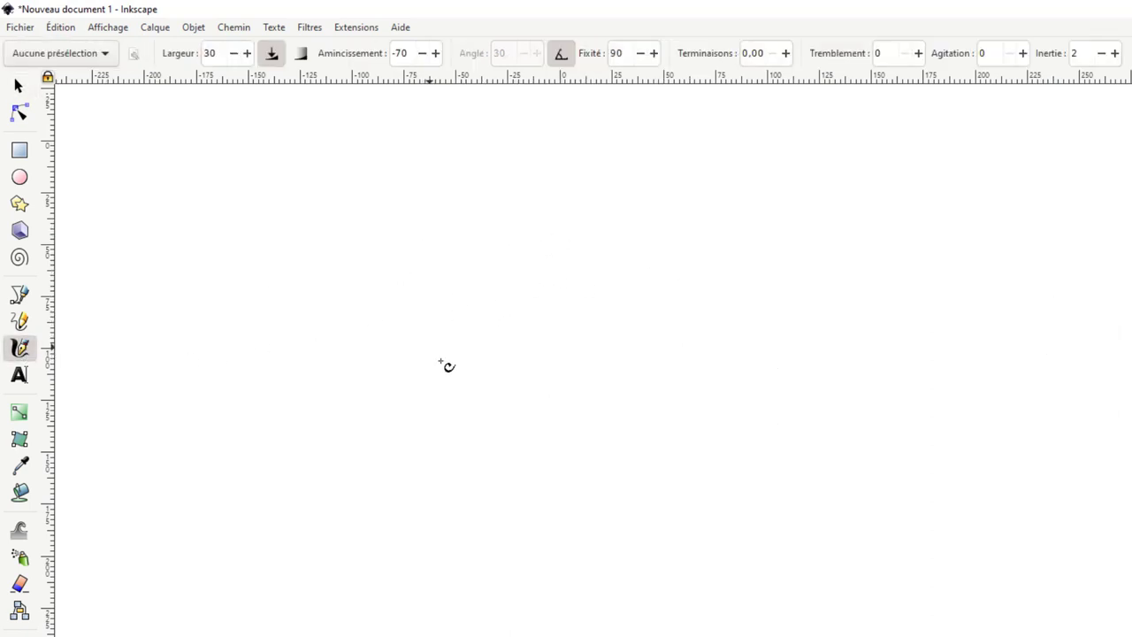
pyautogui.moveTo(496, 368); pyautogui.dragTo(860, 367)
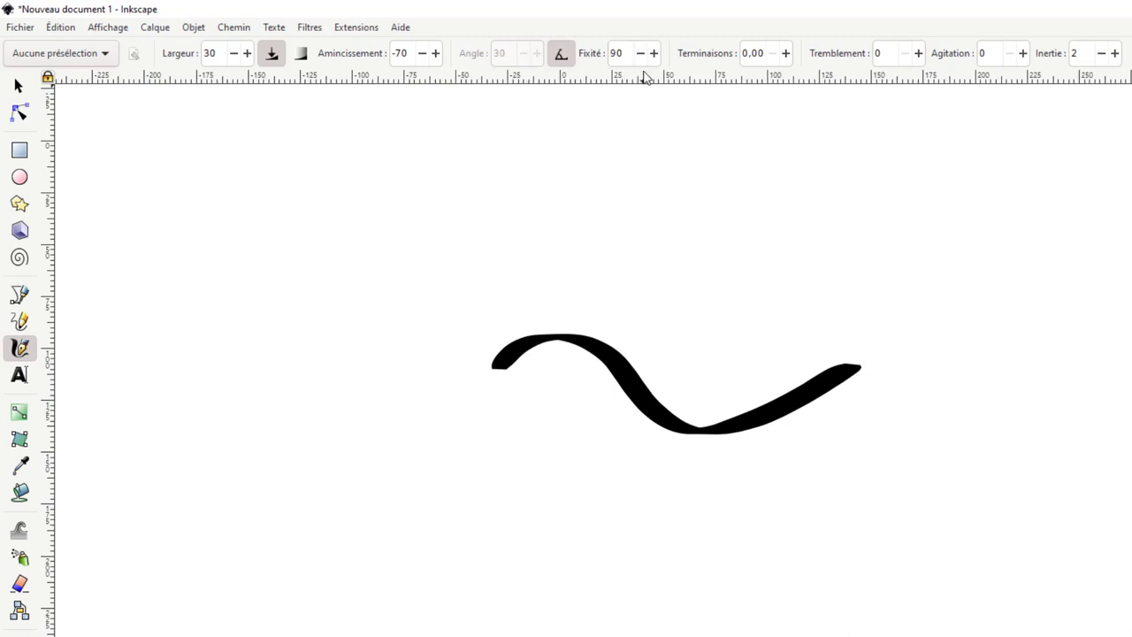
pyautogui.click(641, 53)
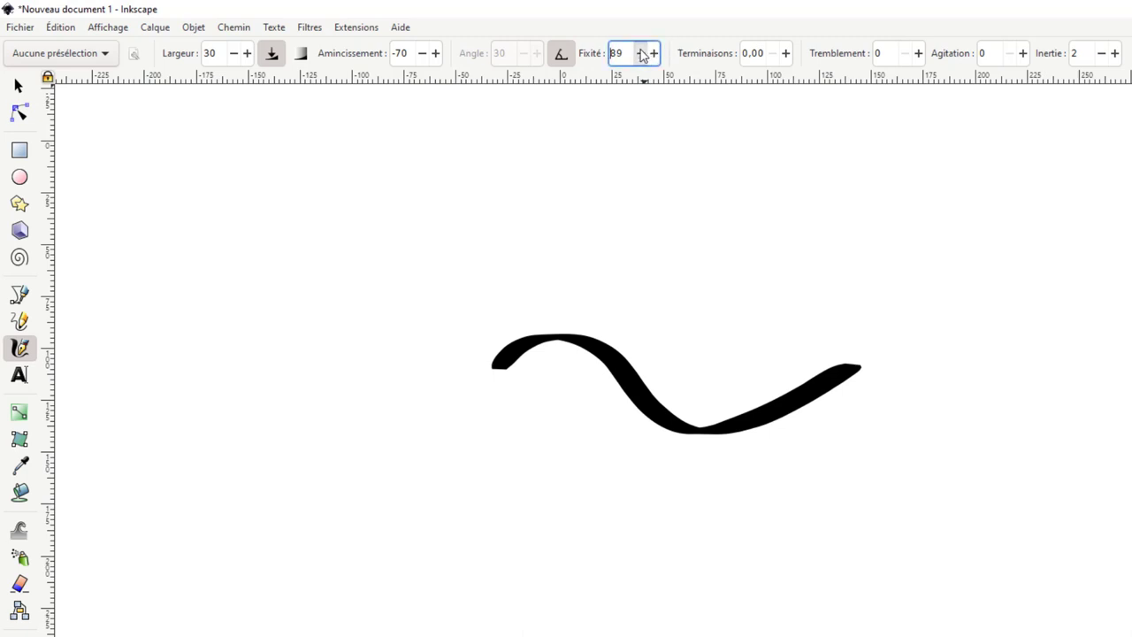
pyautogui.click(642, 53)
pyautogui.moveTo(506, 275); pyautogui.dragTo(809, 281)
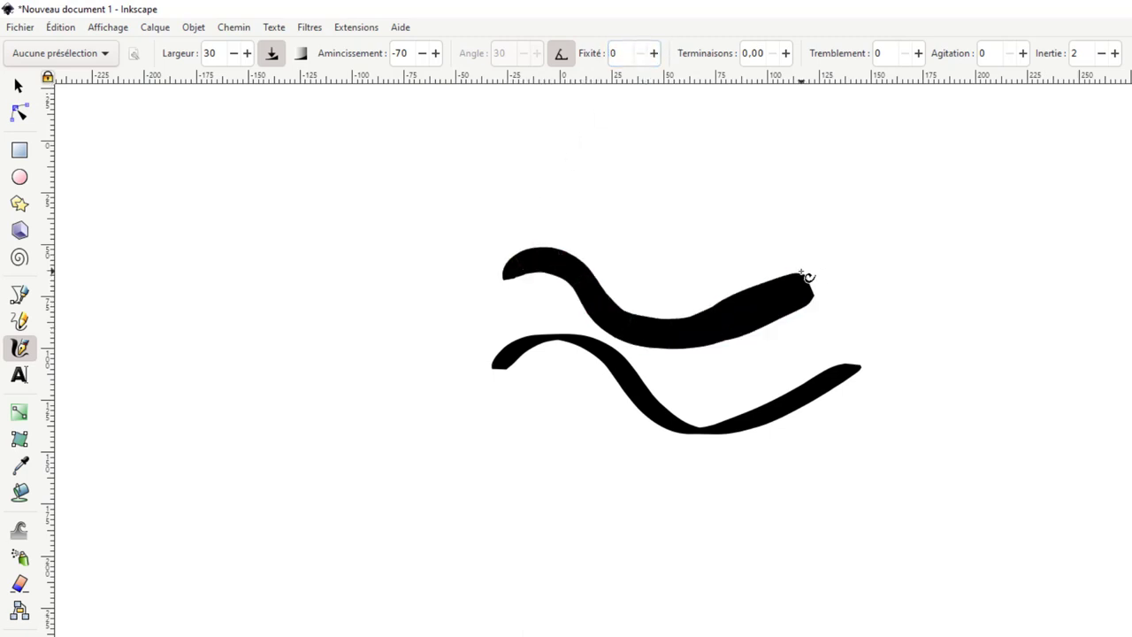
# Raise fixation to 54 and draw a stroke above the others
pyautogui.click(655, 53)
pyautogui.click(654, 53)
pyautogui.moveTo(678, 203); pyautogui.dragTo(780, 212)
pyautogui.moveTo(892, 302); pyautogui.dragTo(964, 318)
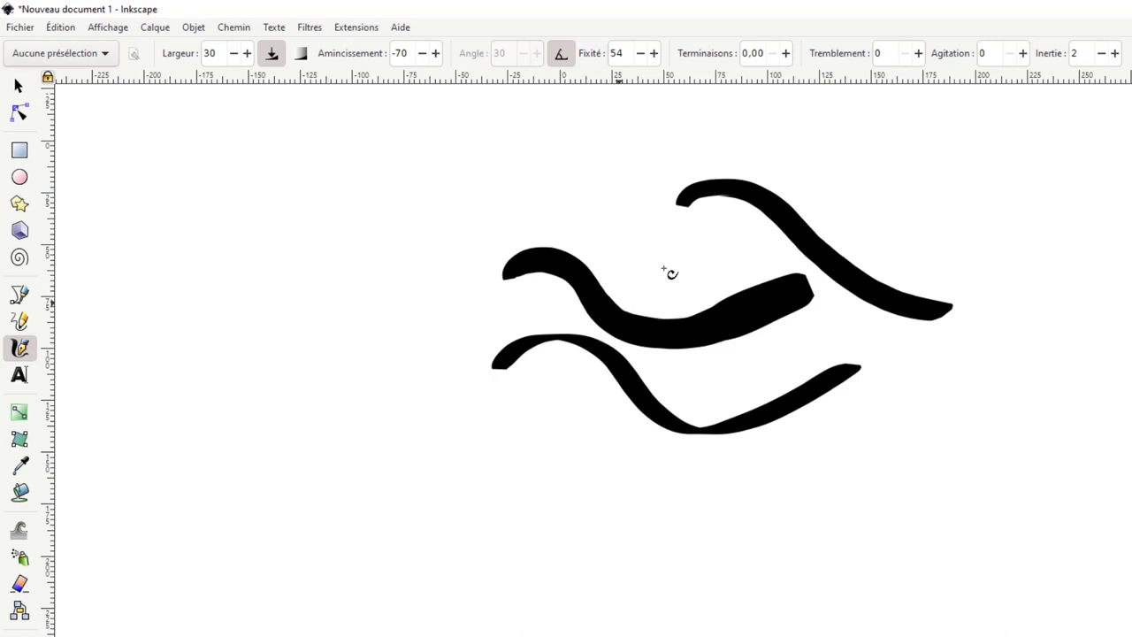
# Step the caps (Terminaisons) up to 4,56, drawing test strokes between changes
pyautogui.click(786, 53)
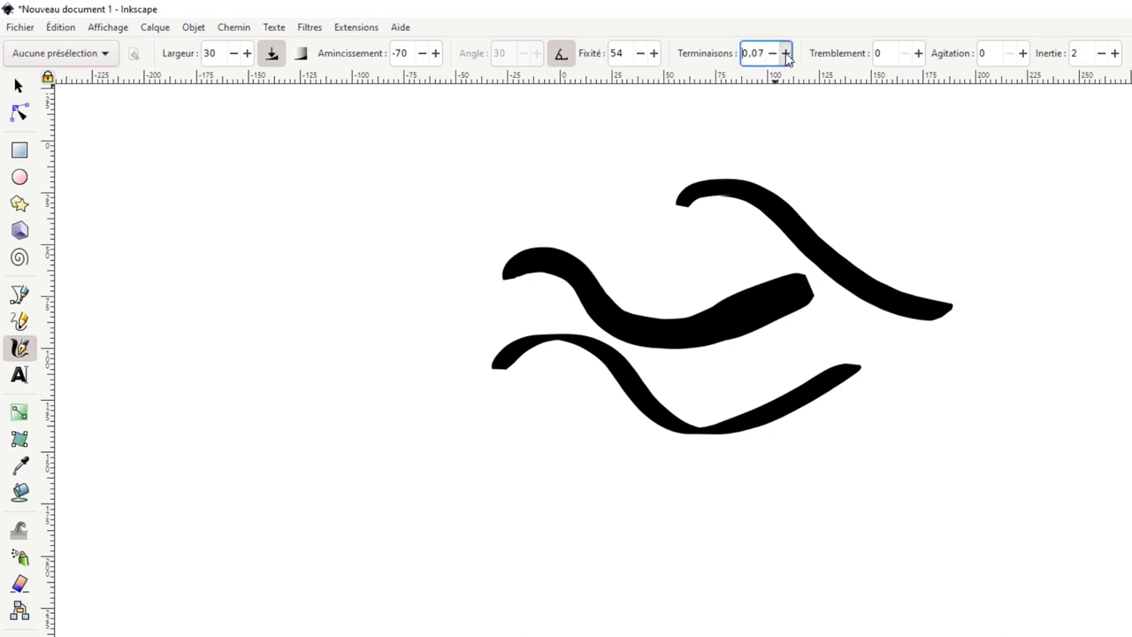
pyautogui.click(786, 53)
pyautogui.moveTo(878, 188)
pyautogui.mouseDown()
pyautogui.moveTo(979, 262)
pyautogui.moveTo(1048, 339)
pyautogui.mouseUp()
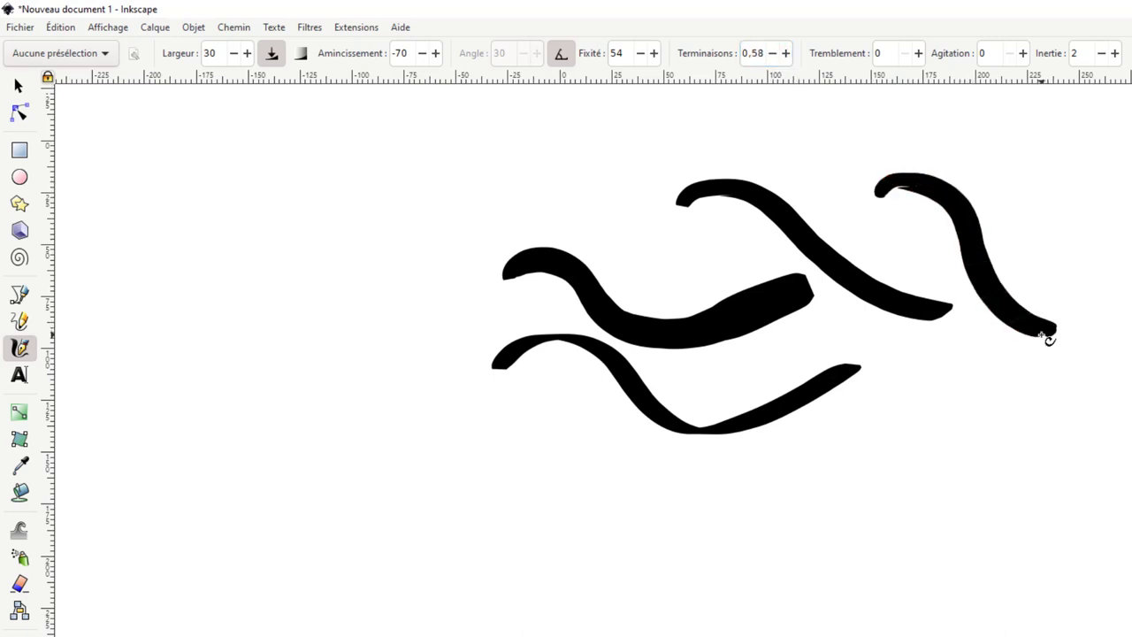
pyautogui.click(786, 53)
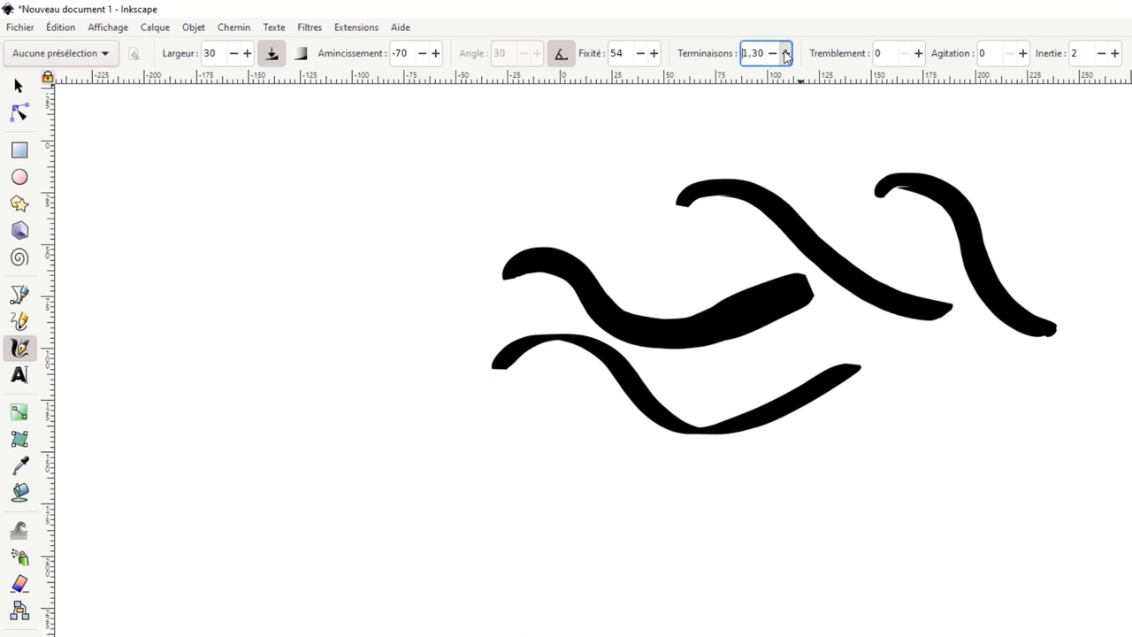
pyautogui.click(786, 53)
pyautogui.moveTo(960, 164)
pyautogui.mouseDown()
pyautogui.moveTo(1112, 263)
pyautogui.moveTo(1129, 352)
pyautogui.moveTo(1109, 304)
pyautogui.mouseUp()
pyautogui.moveTo(1112, 486); pyautogui.dragTo(936, 568)
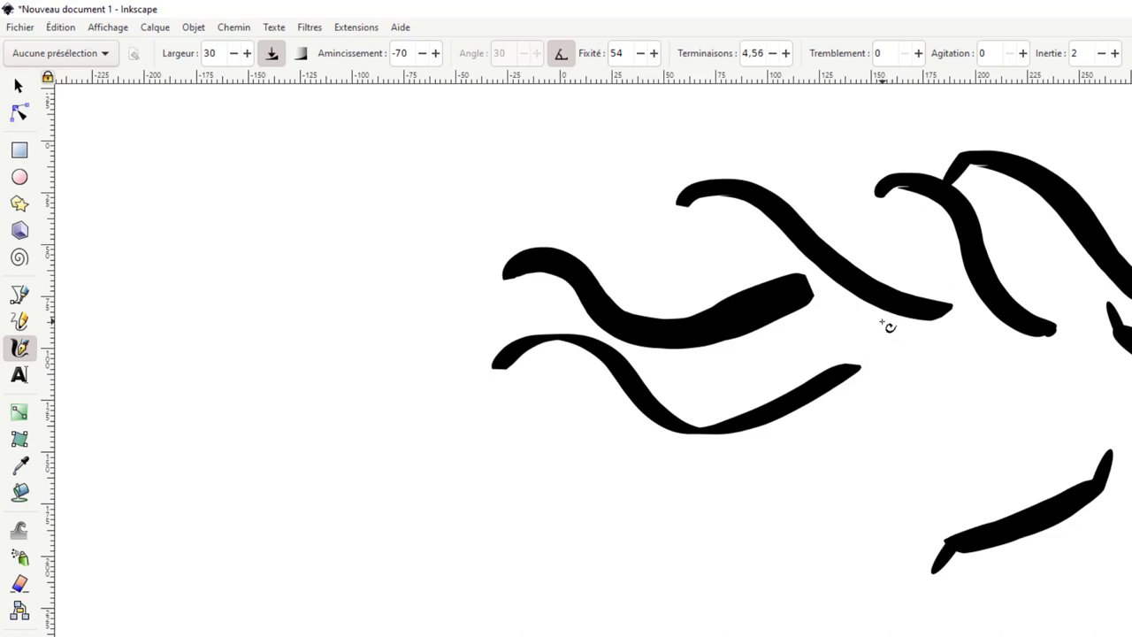
# Select all strokes with the Selector and delete them
pyautogui.click(18, 86)
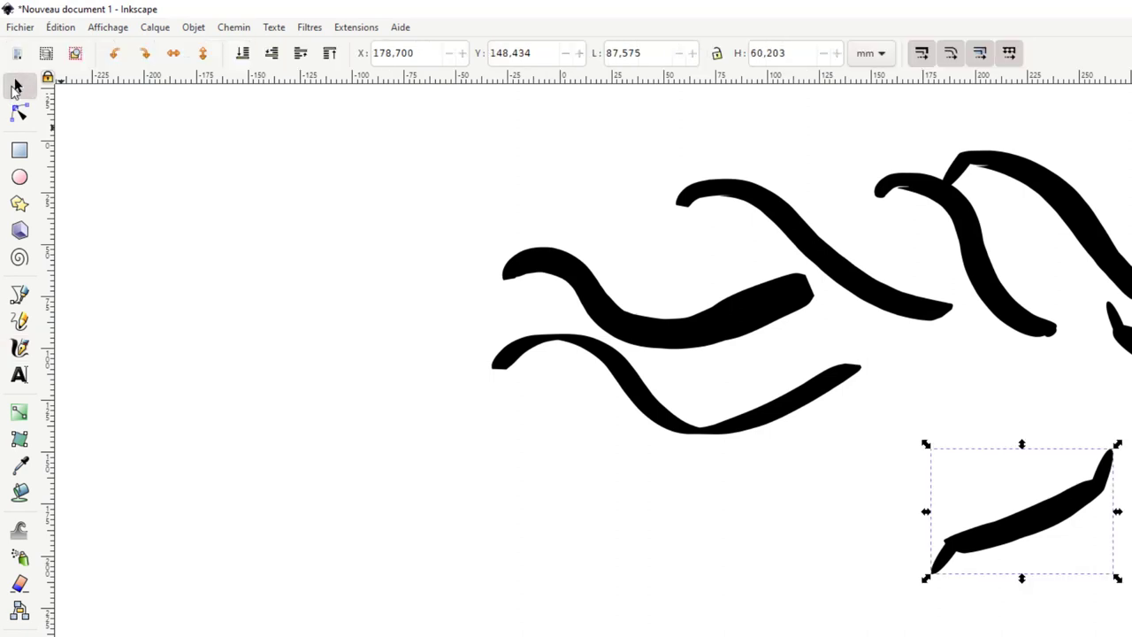
pyautogui.moveTo(472, 133); pyautogui.dragTo(1129, 633)
pyautogui.press('Delete')
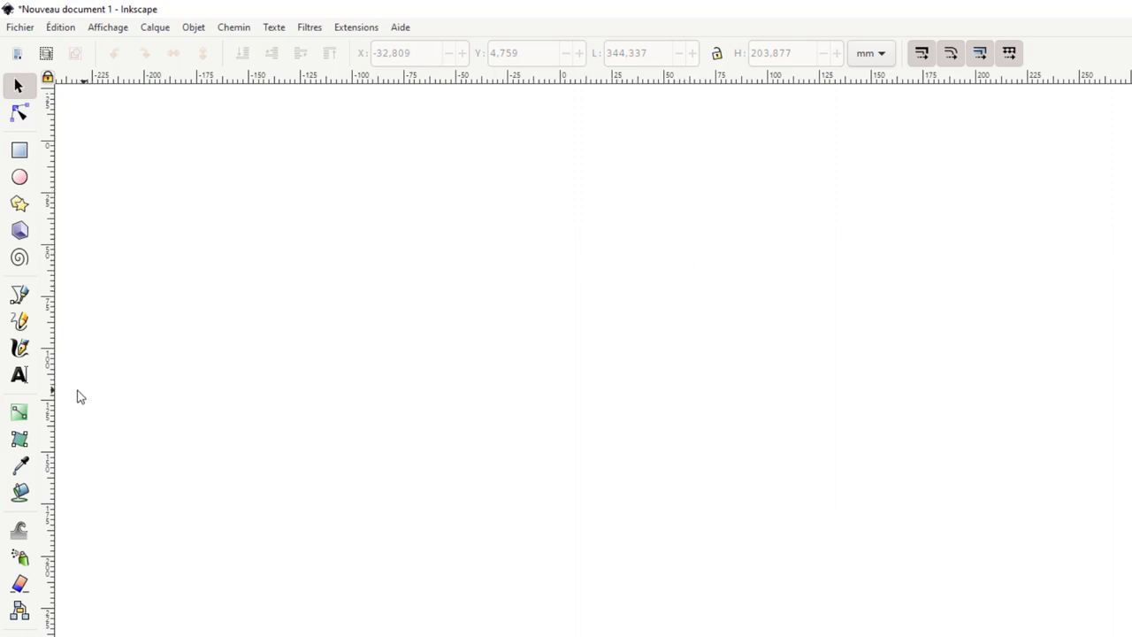
# Draw an arching stroke, reset caps to 0, then draw two more wavy strokes
pyautogui.click(21, 351)
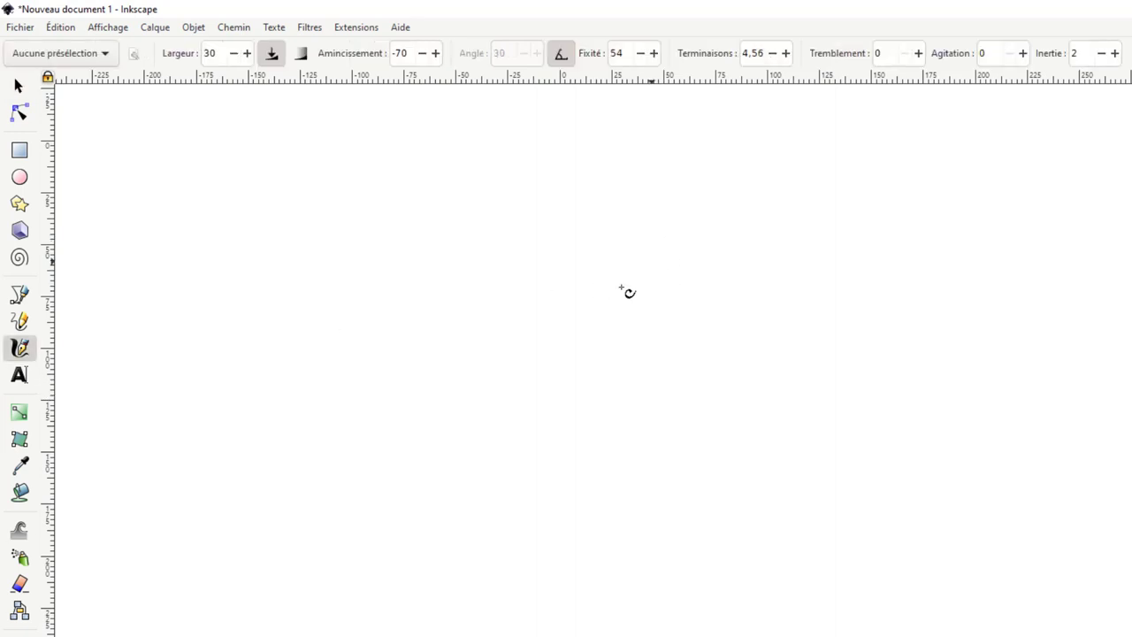
pyautogui.moveTo(544, 334)
pyautogui.mouseDown()
pyautogui.moveTo(681, 390)
pyautogui.moveTo(713, 445)
pyautogui.mouseUp()
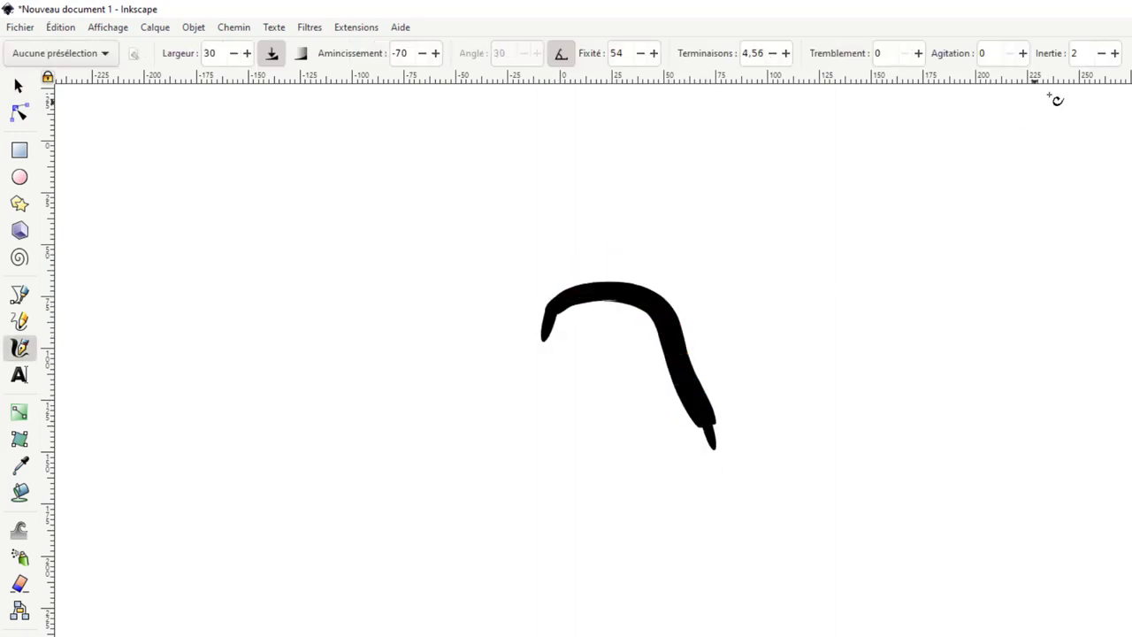
pyautogui.click(1084, 52)
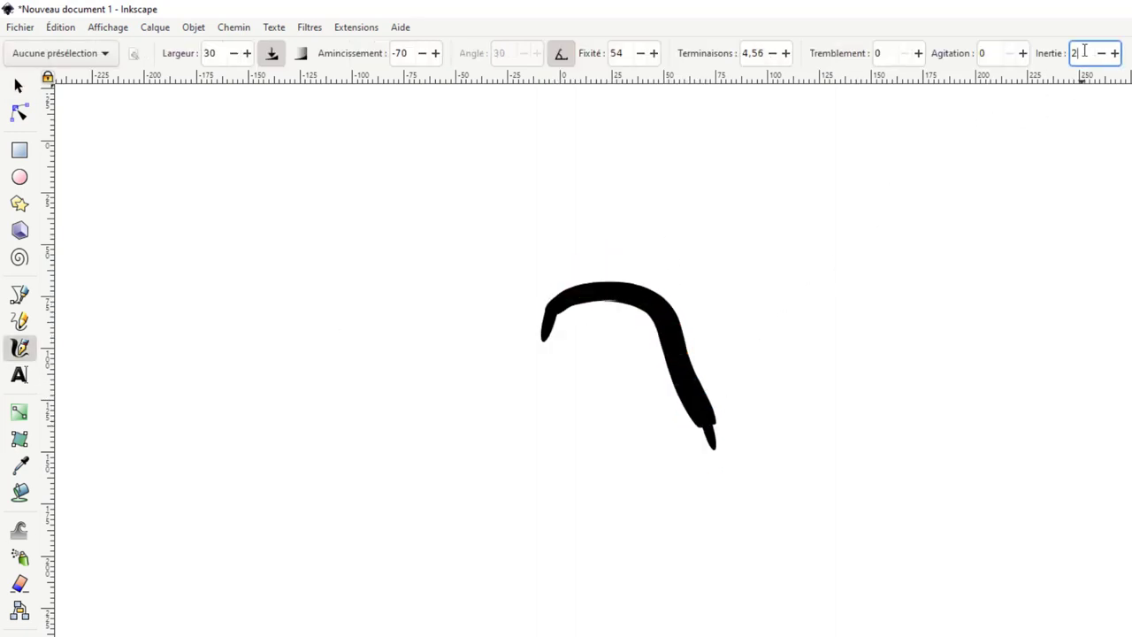
pyautogui.tripleClick(765, 52)
pyautogui.moveTo(707, 53)
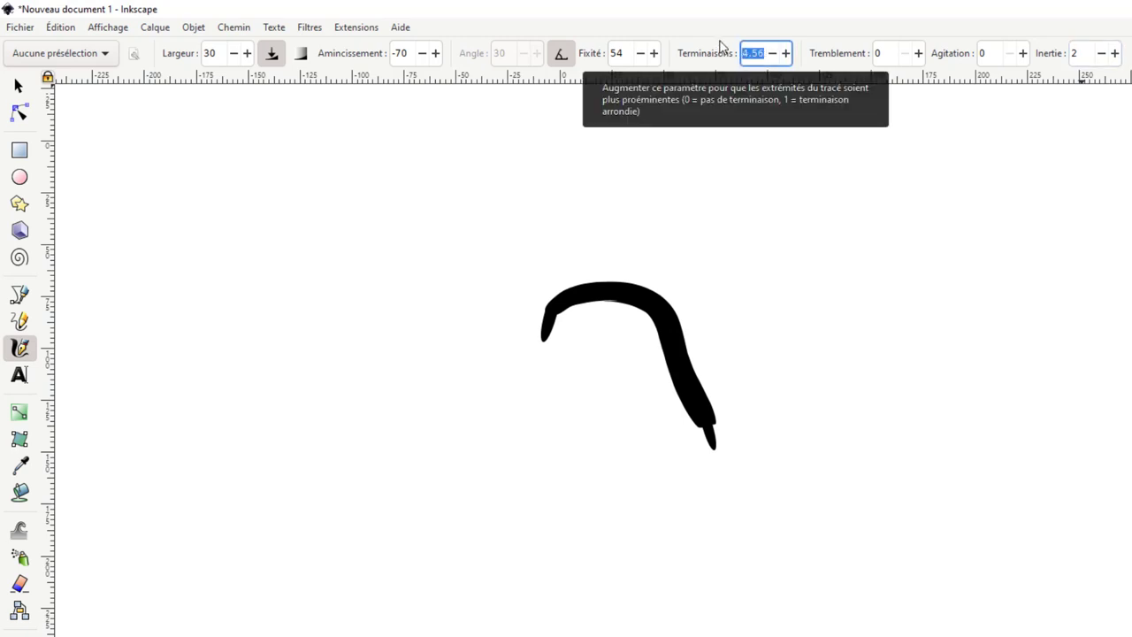
pyautogui.write('0')
pyautogui.press('Return')
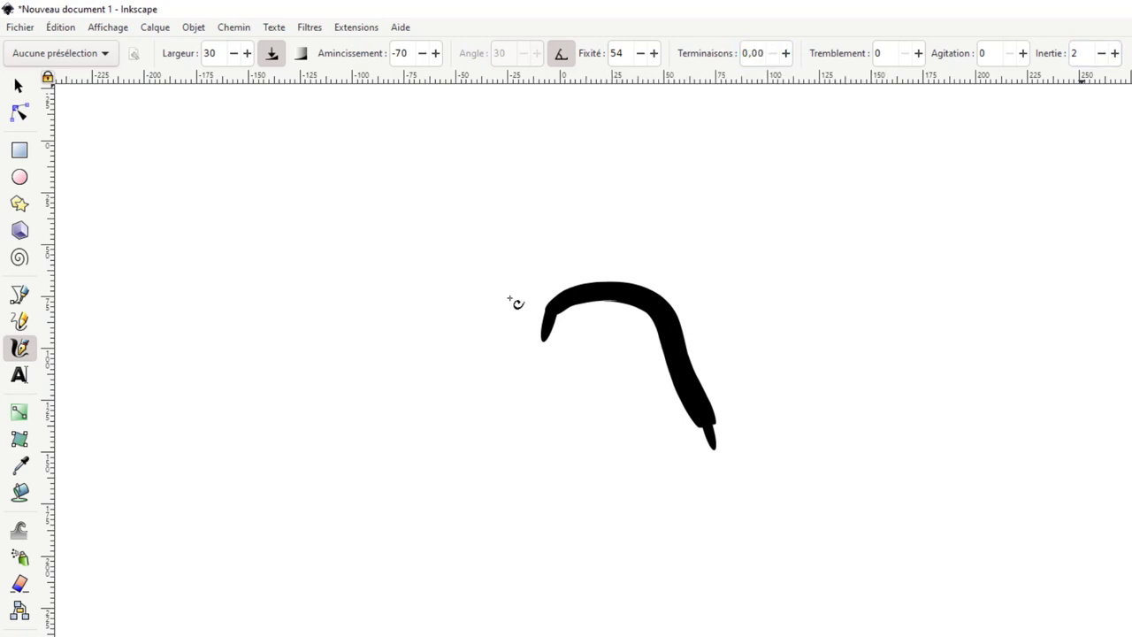
pyautogui.moveTo(644, 230); pyautogui.dragTo(880, 387)
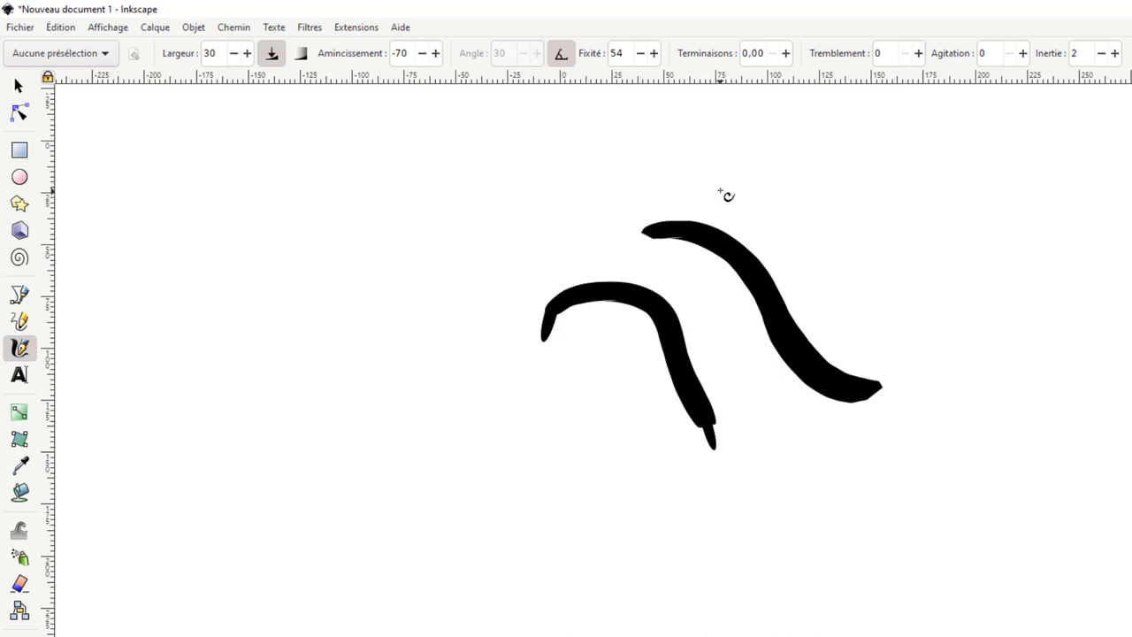
pyautogui.moveTo(721, 187)
pyautogui.mouseDown()
pyautogui.moveTo(848, 254)
pyautogui.moveTo(986, 352)
pyautogui.moveTo(1070, 327)
pyautogui.mouseUp()
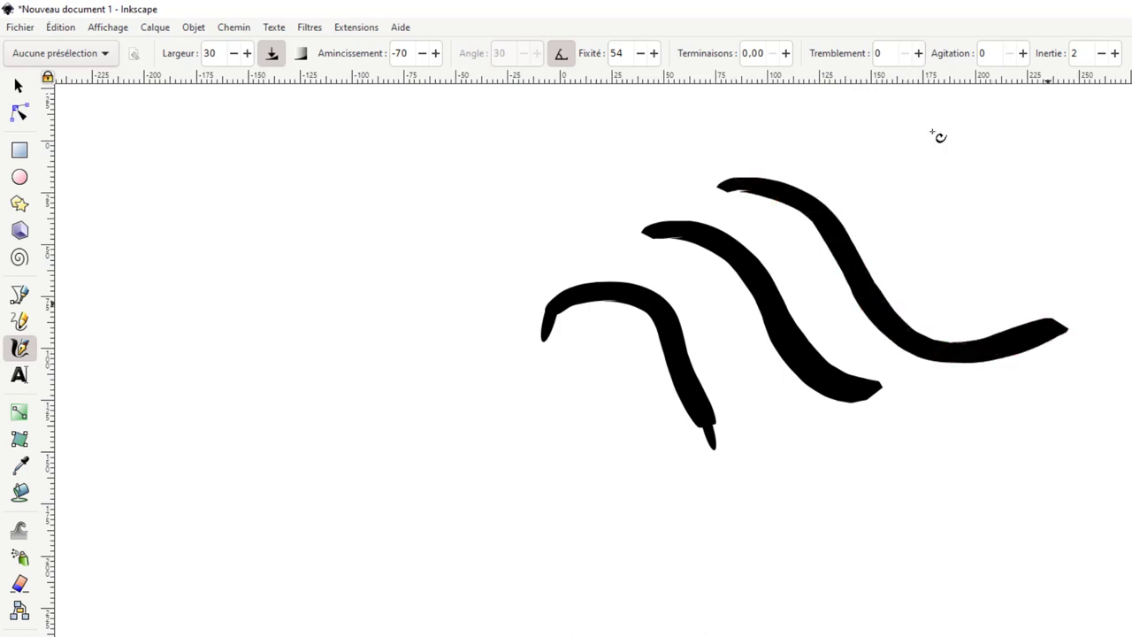
# Raise tremor (Tremblement) to 46 and draw a jagged stroke below the smooth ones
pyautogui.click(919, 53)
pyautogui.click(920, 53)
pyautogui.moveTo(639, 531)
pyautogui.mouseDown()
pyautogui.moveTo(691, 504)
pyautogui.moveTo(794, 610)
pyautogui.moveTo(935, 546)
pyautogui.moveTo(982, 495)
pyautogui.mouseUp()
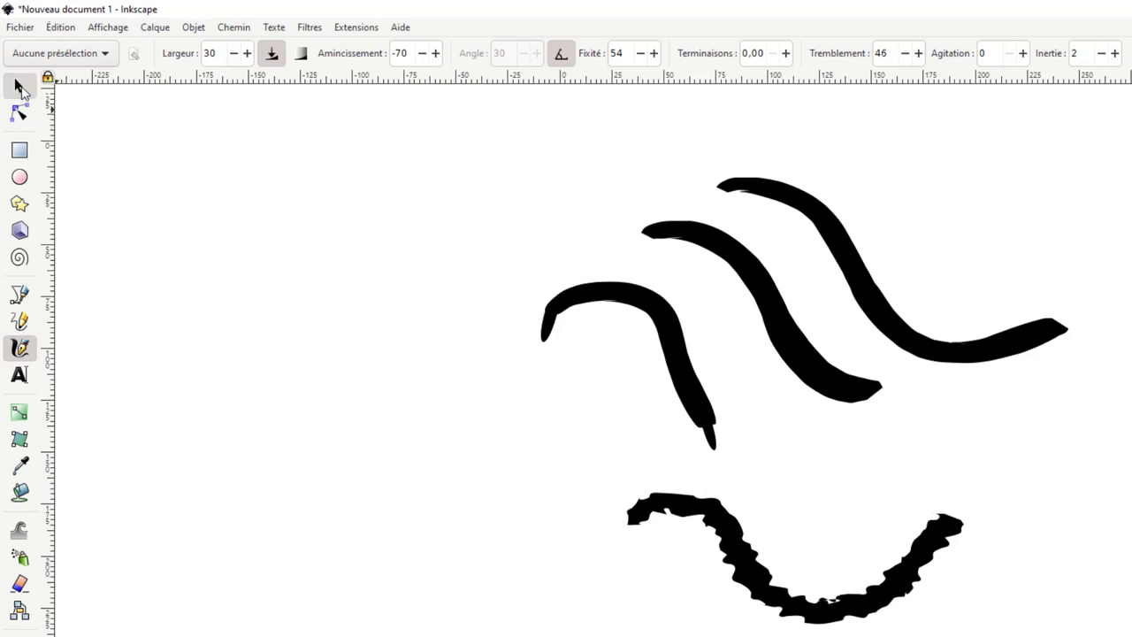
pyautogui.click(18, 85)
# Simplify the bottom wavy stroke with Path > Simplify, then deselect it
pyautogui.click(234, 28)
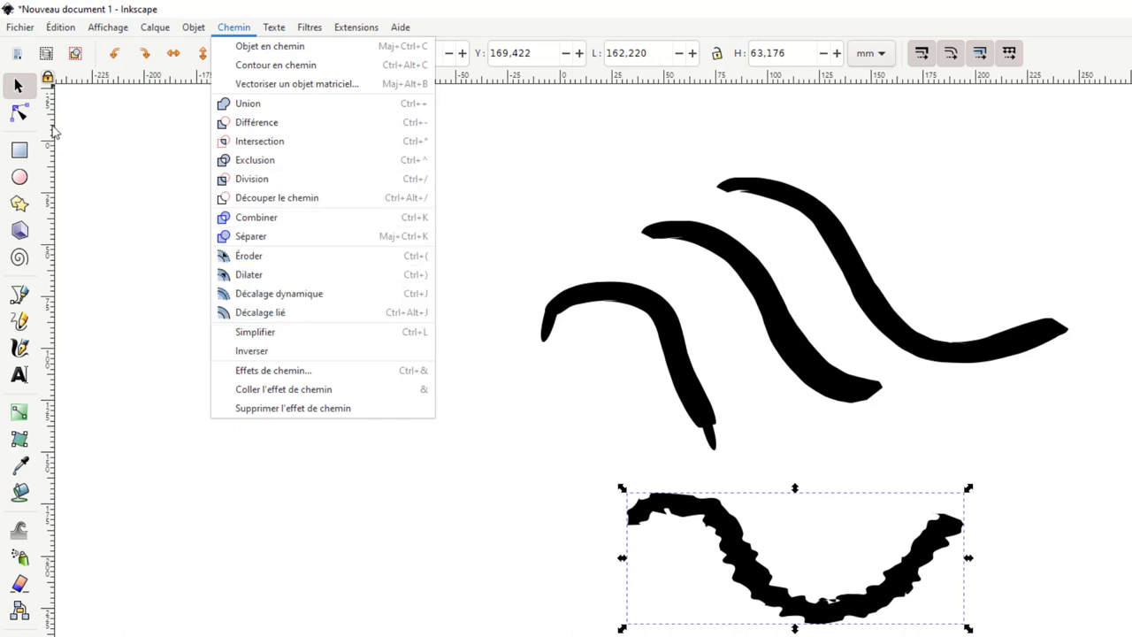
pyautogui.click(24, 116)
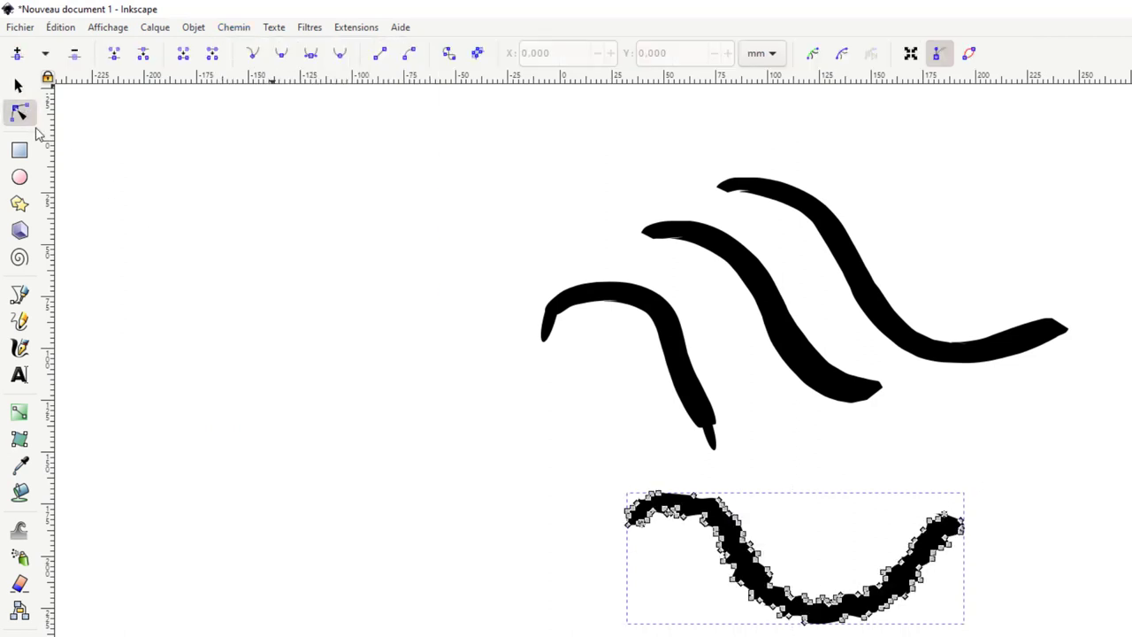
pyautogui.click(237, 28)
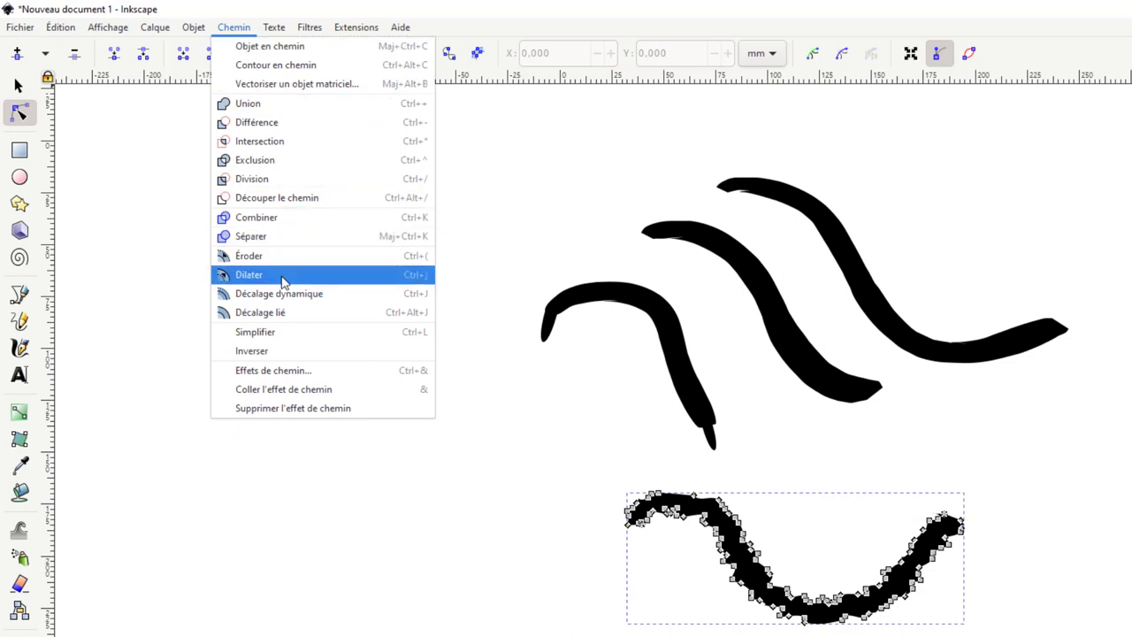
pyautogui.click(279, 335)
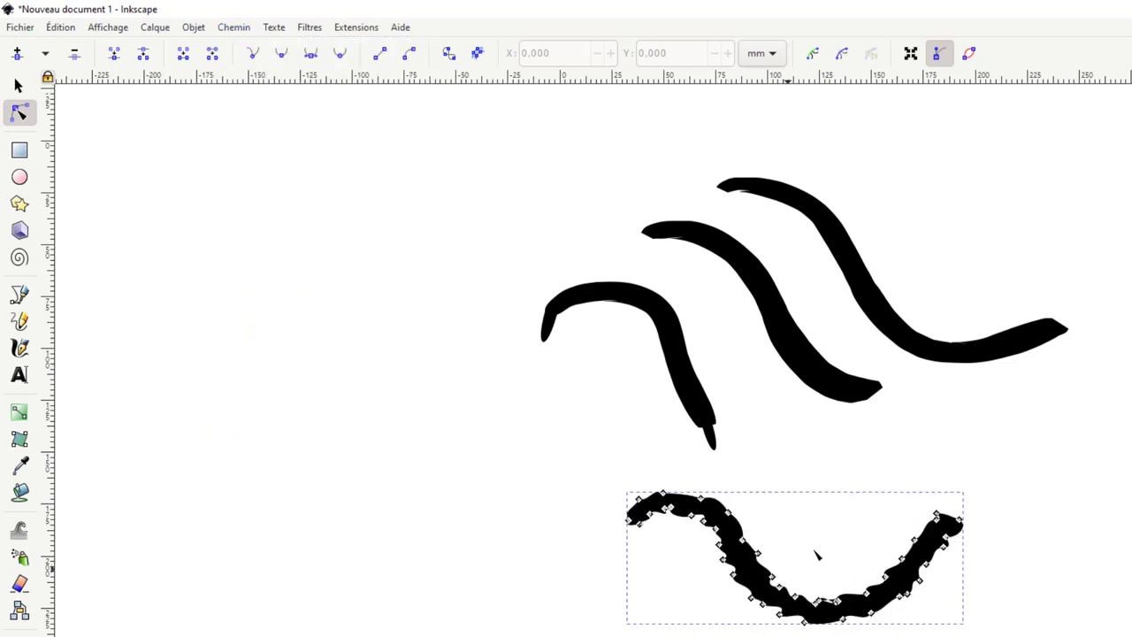
pyautogui.click(838, 481)
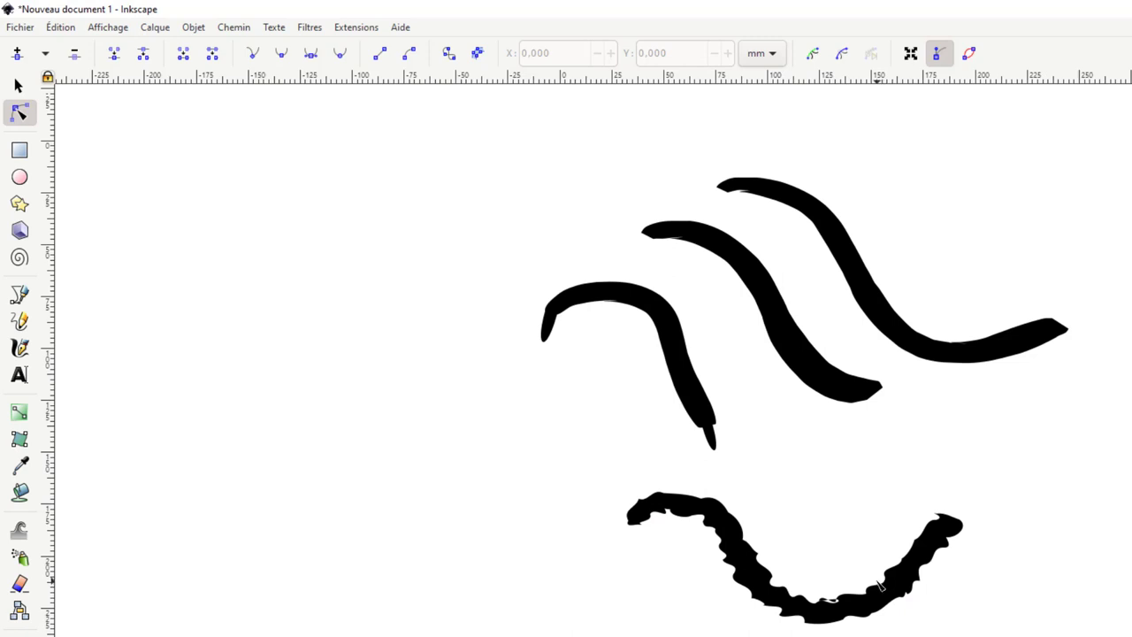
pyautogui.click(20, 349)
# Draw three jittery green test strokes with the calligraphy pen
pyautogui.moveTo(754, 568); pyautogui.dragTo(998, 433)
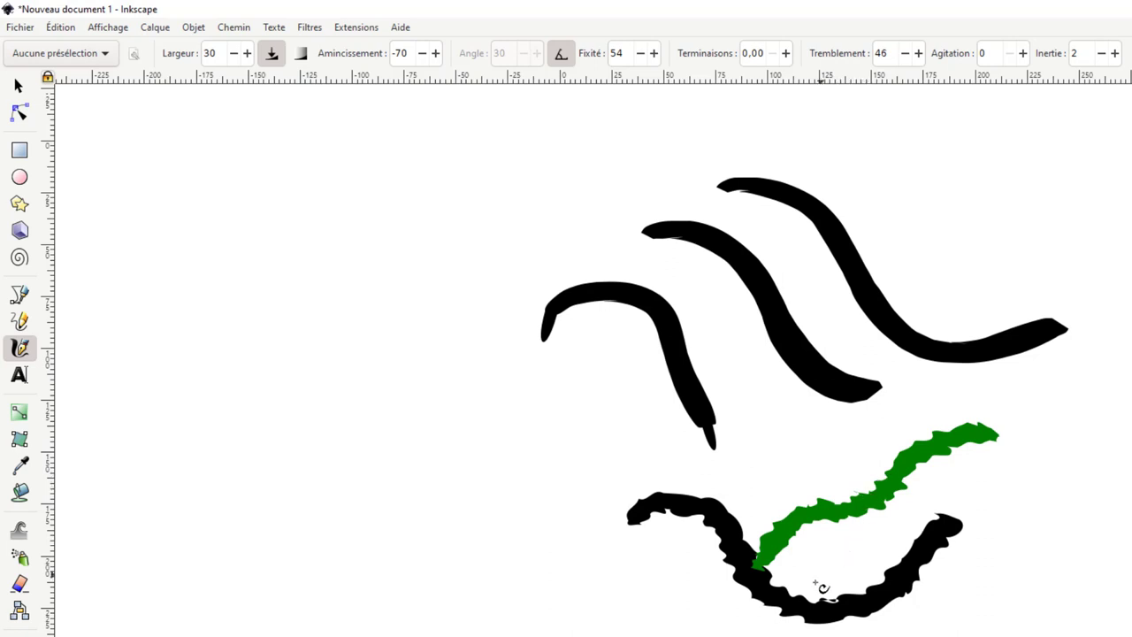
pyautogui.moveTo(892, 584); pyautogui.dragTo(1044, 575)
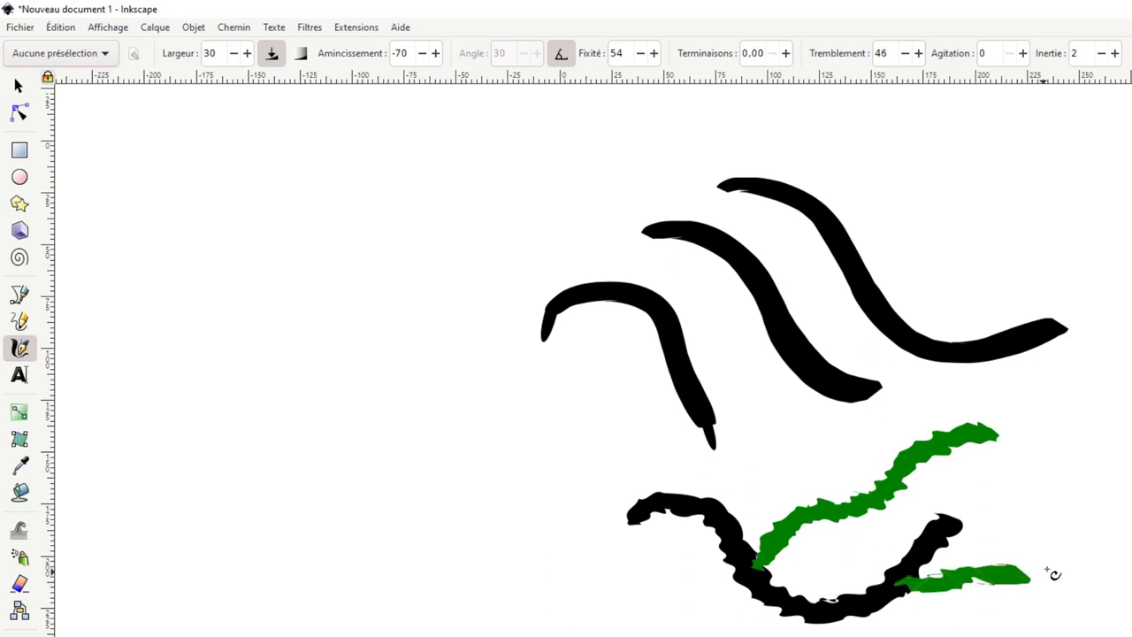
pyautogui.moveTo(916, 538)
pyautogui.mouseDown()
pyautogui.moveTo(973, 485)
pyautogui.moveTo(1050, 458)
pyautogui.mouseUp()
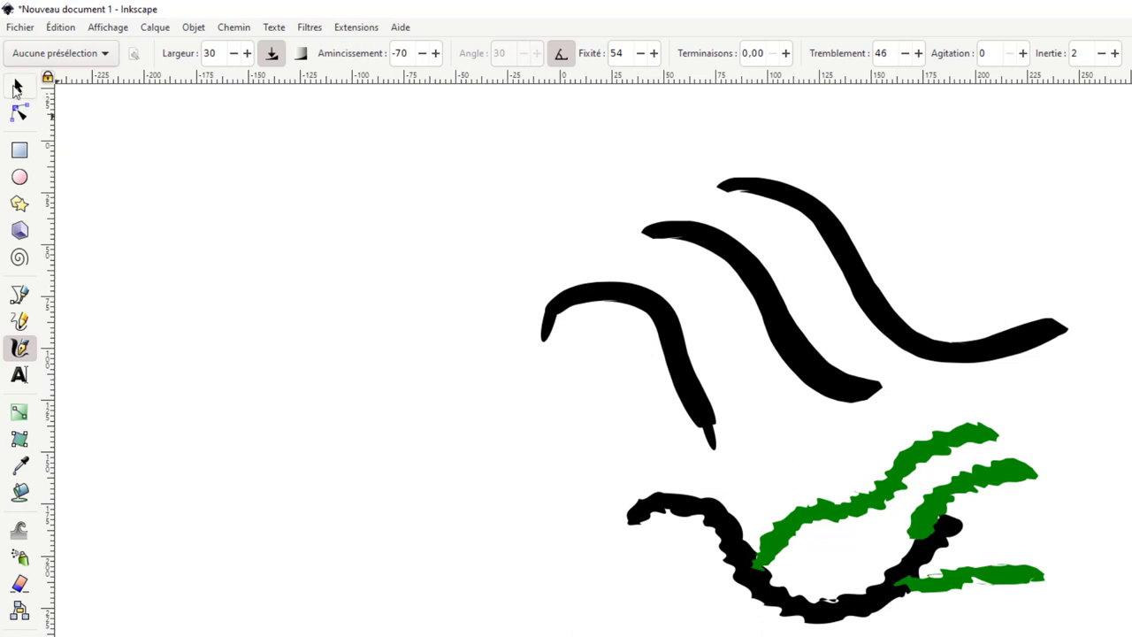
# Select every stroke on the canvas with Ctrl+A and delete them all
pyautogui.click(16, 87)
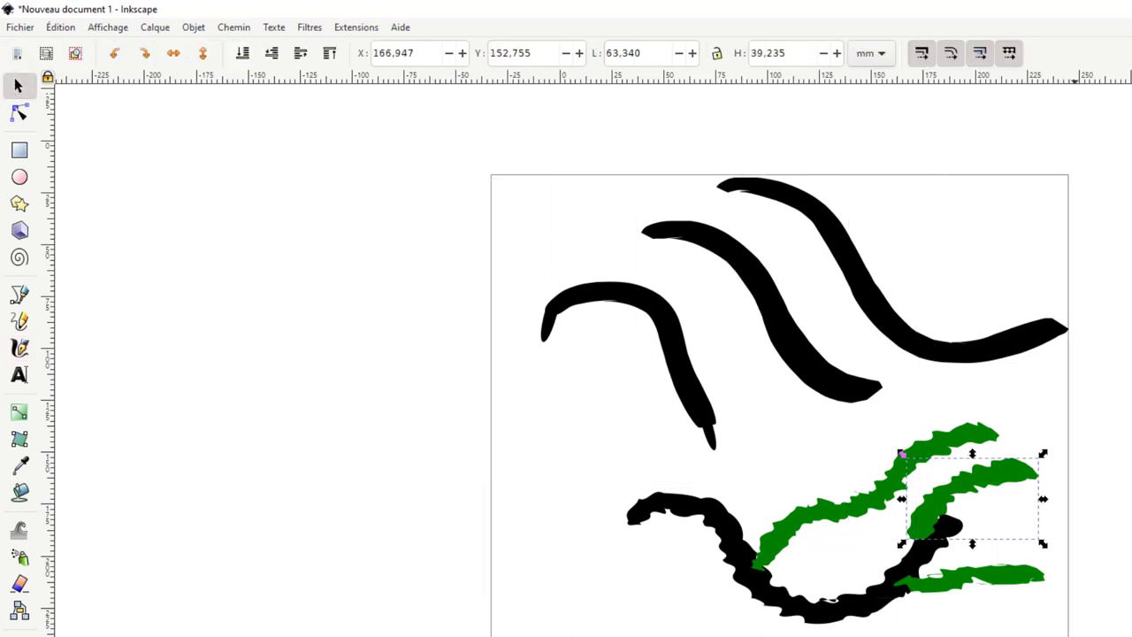
pyautogui.hotkey('ctrl', 'a')
pyautogui.press('Delete')
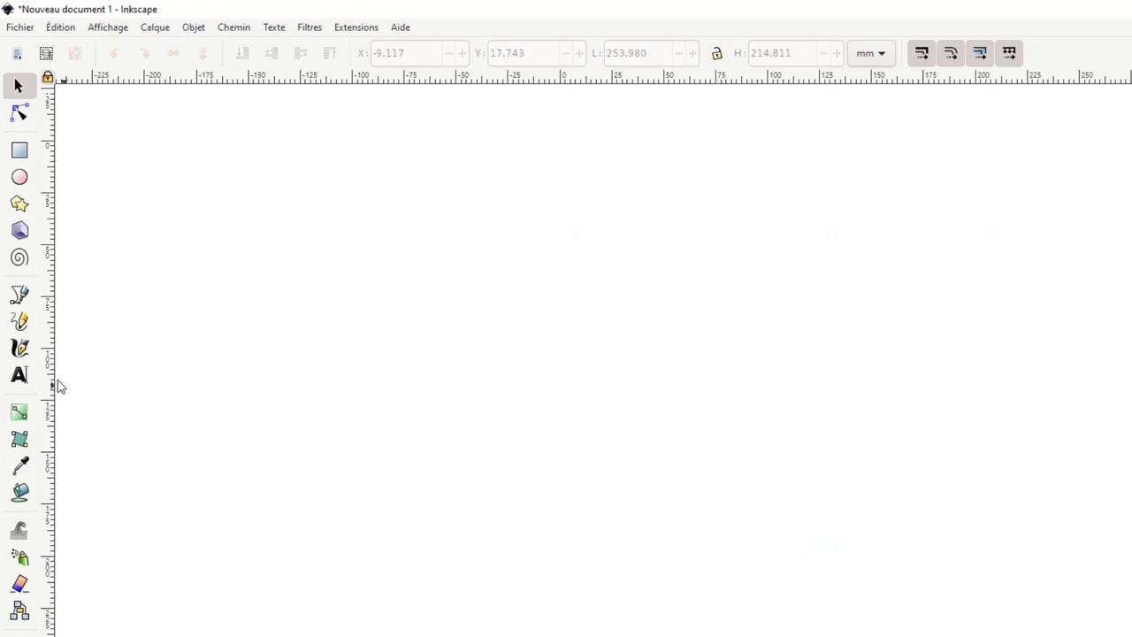
# Raise the calligraphy pen's agitation to 29 and draw a jagged green stroke
pyautogui.click(20, 348)
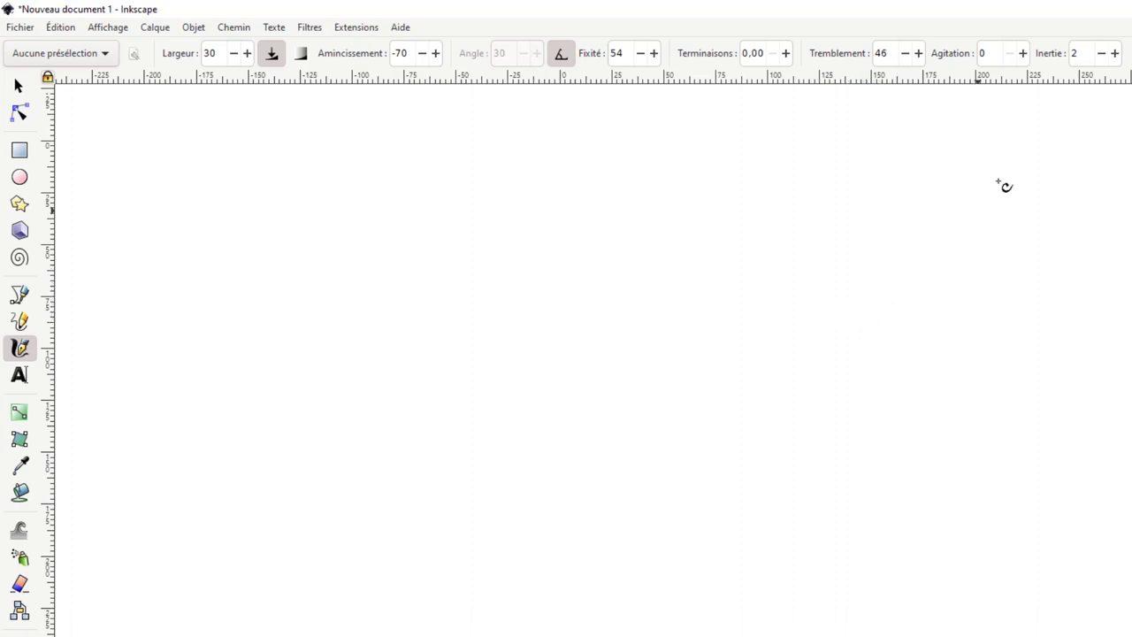
pyautogui.click(1024, 53)
pyautogui.click(1024, 53)
pyautogui.click(1024, 53)
pyautogui.click(1024, 53)
pyautogui.moveTo(541, 338); pyautogui.dragTo(858, 403)
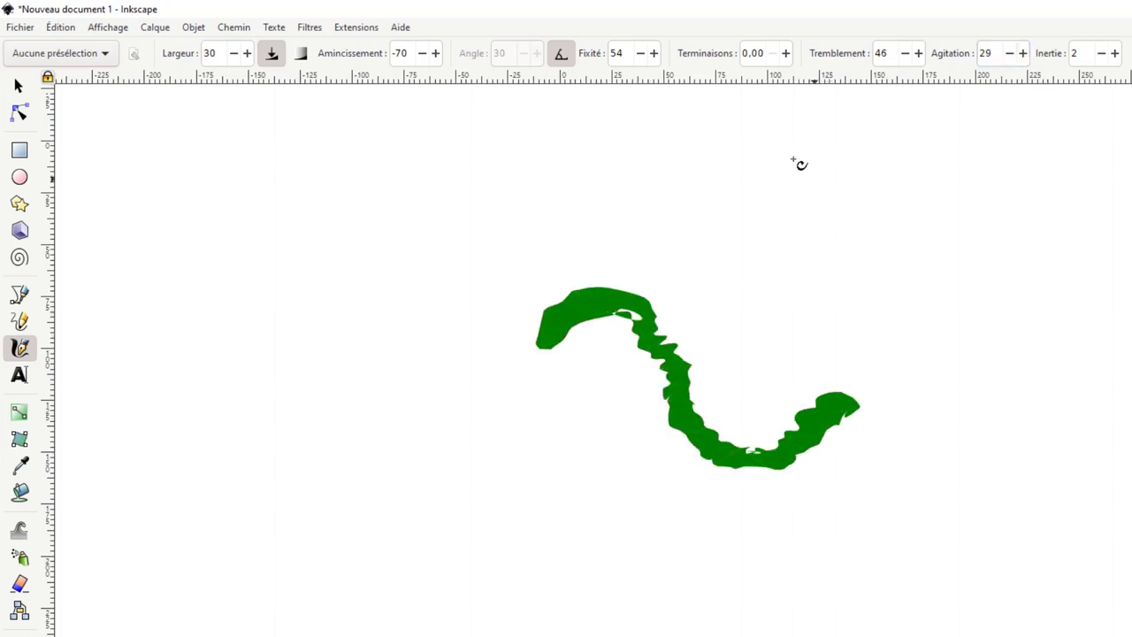
# Set the tremor to 10 and draw a second green stroke
pyautogui.moveTo(889, 53); pyautogui.dragTo(854, 55)
pyautogui.write('10')
pyautogui.moveTo(708, 252); pyautogui.dragTo(979, 323)
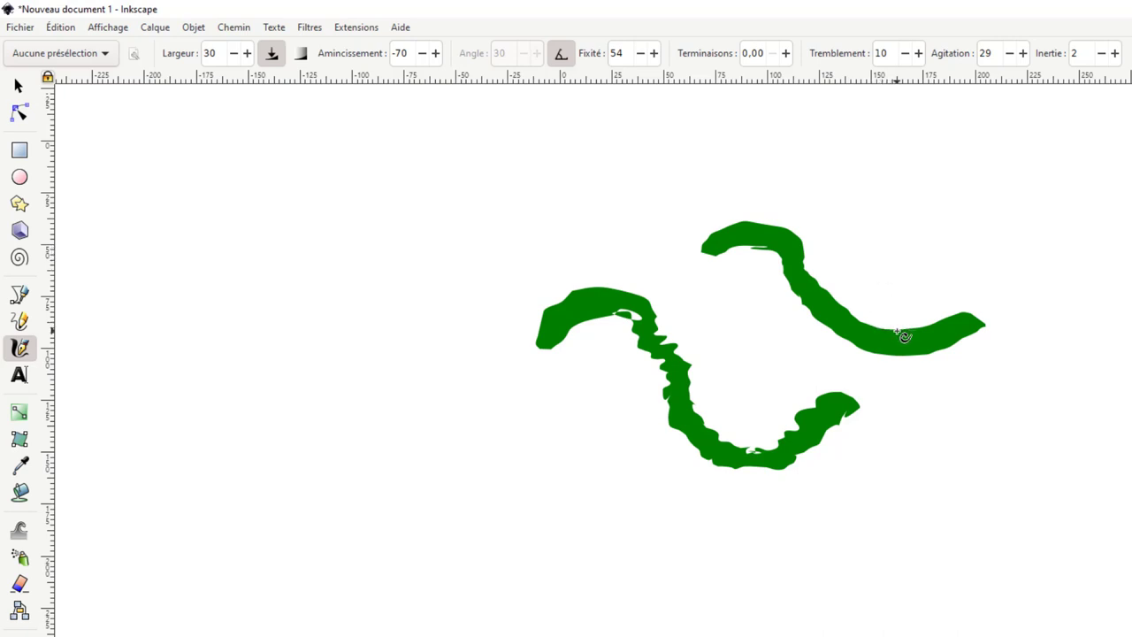
# Draw two curved green strokes, raise inertia to 44, and draw a long sweeping stroke
pyautogui.moveTo(900, 329)
pyautogui.mouseDown()
pyautogui.moveTo(970, 258)
pyautogui.moveTo(1051, 281)
pyautogui.mouseUp()
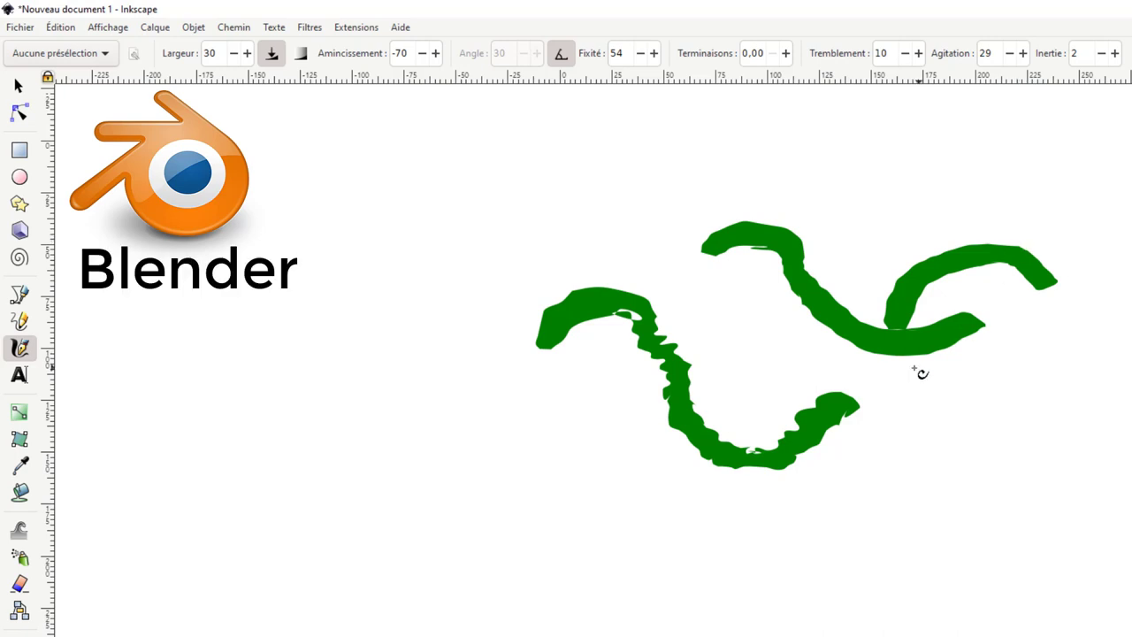
pyautogui.moveTo(902, 357)
pyautogui.mouseDown()
pyautogui.moveTo(1036, 399)
pyautogui.moveTo(1066, 381)
pyautogui.mouseUp()
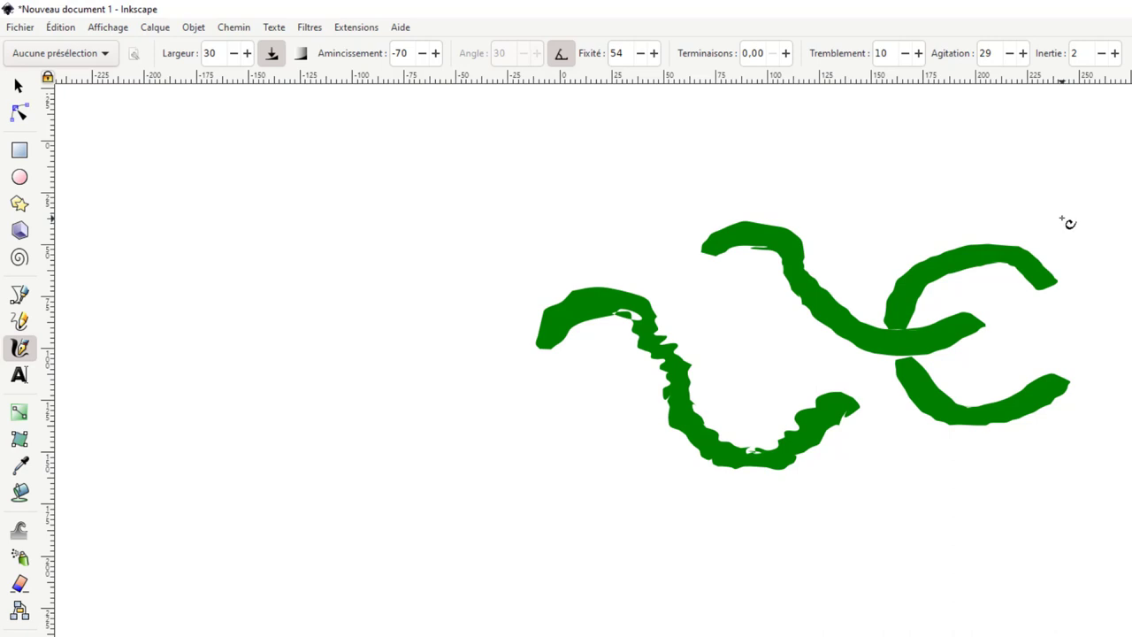
pyautogui.click(1116, 53)
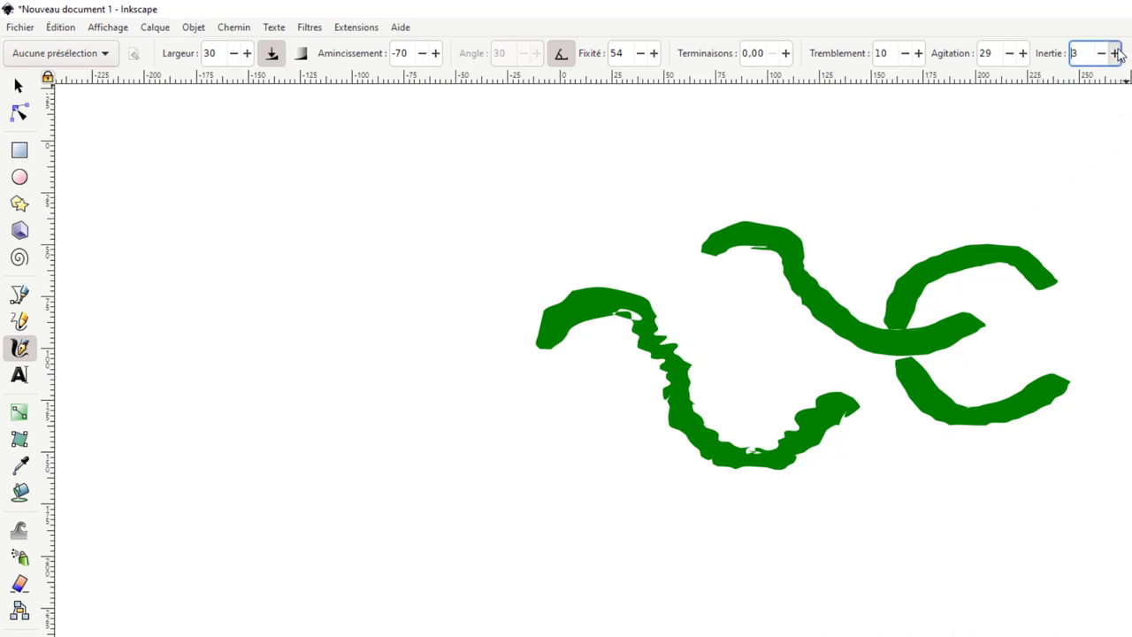
pyautogui.click(1115, 53)
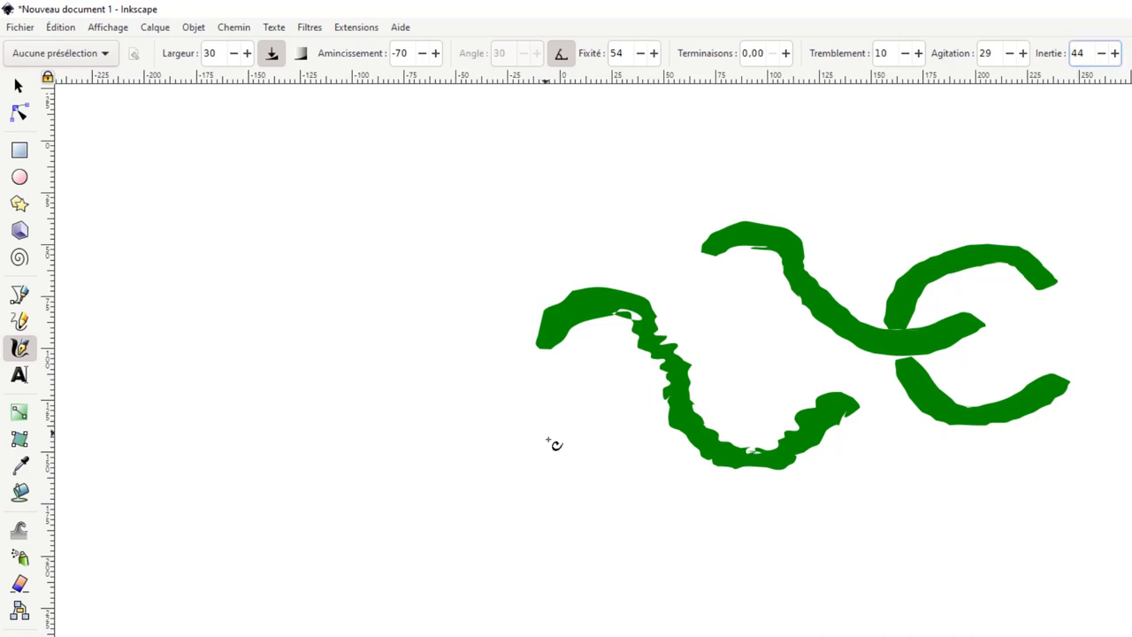
pyautogui.moveTo(544, 436); pyautogui.dragTo(801, 557)
pyautogui.moveTo(952, 532); pyautogui.dragTo(982, 517)
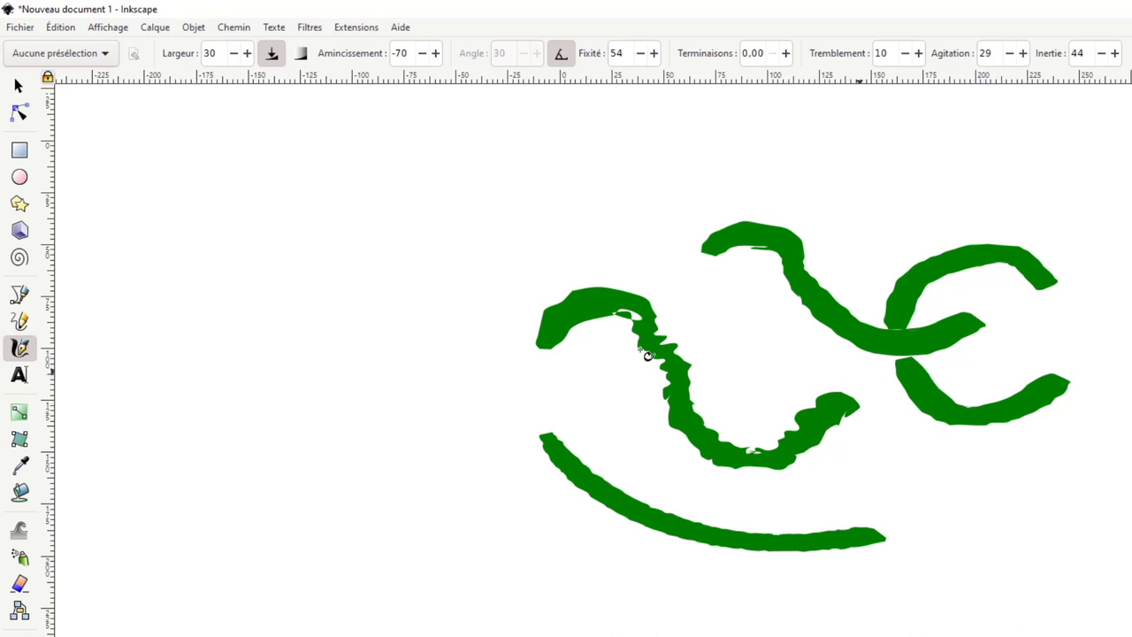
# Rubber-band select all the green strokes and delete them
pyautogui.click(18, 86)
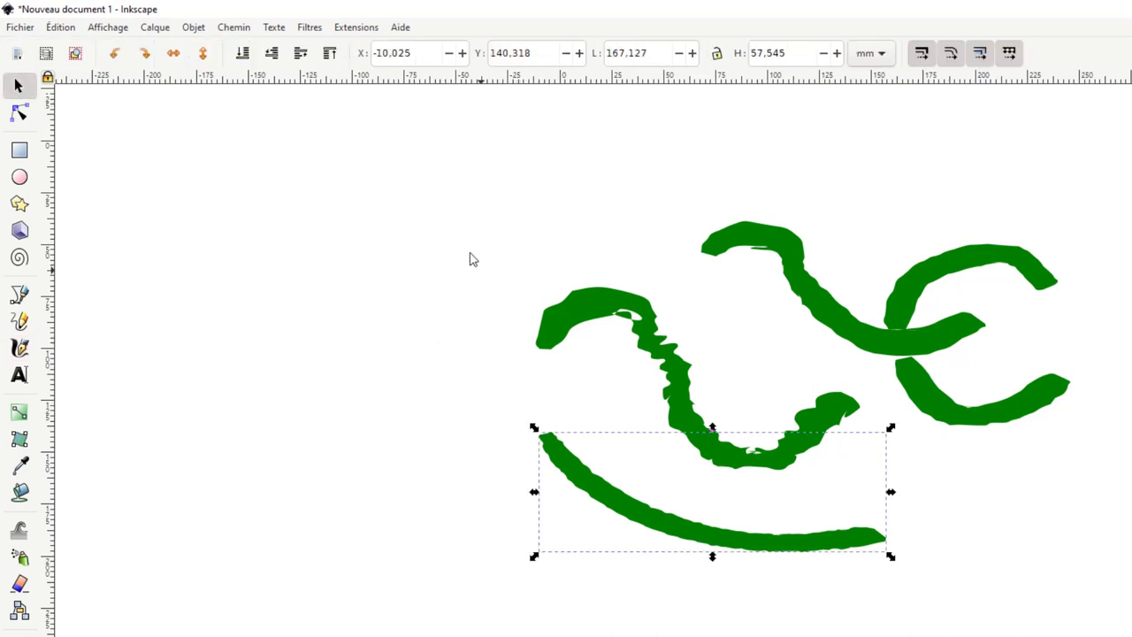
pyautogui.moveTo(456, 198)
pyautogui.mouseDown()
pyautogui.moveTo(1074, 621)
pyautogui.moveTo(1105, 623)
pyautogui.mouseUp()
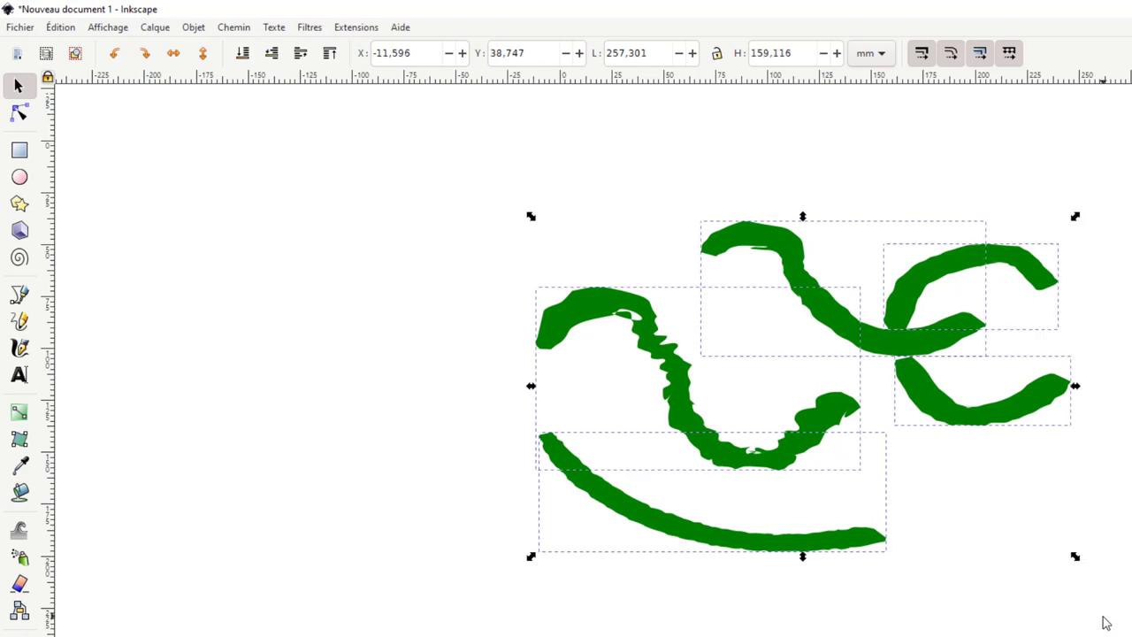
pyautogui.press('Delete')
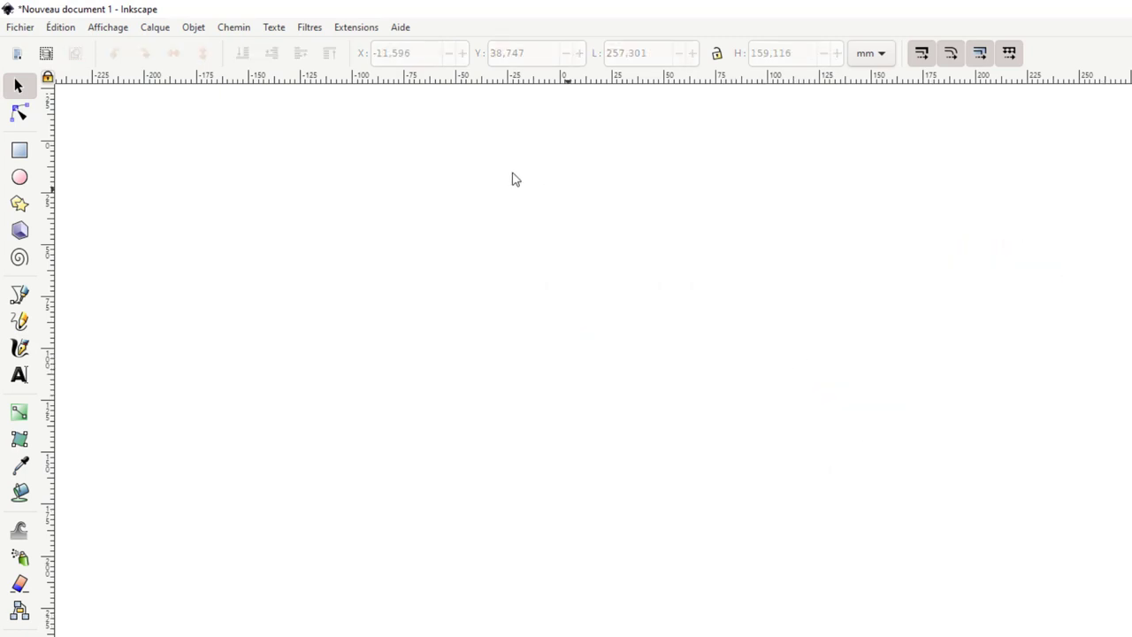
# Draw a large square and fill it with a diagonal green-to-white linear gradient
pyautogui.click(20, 348)
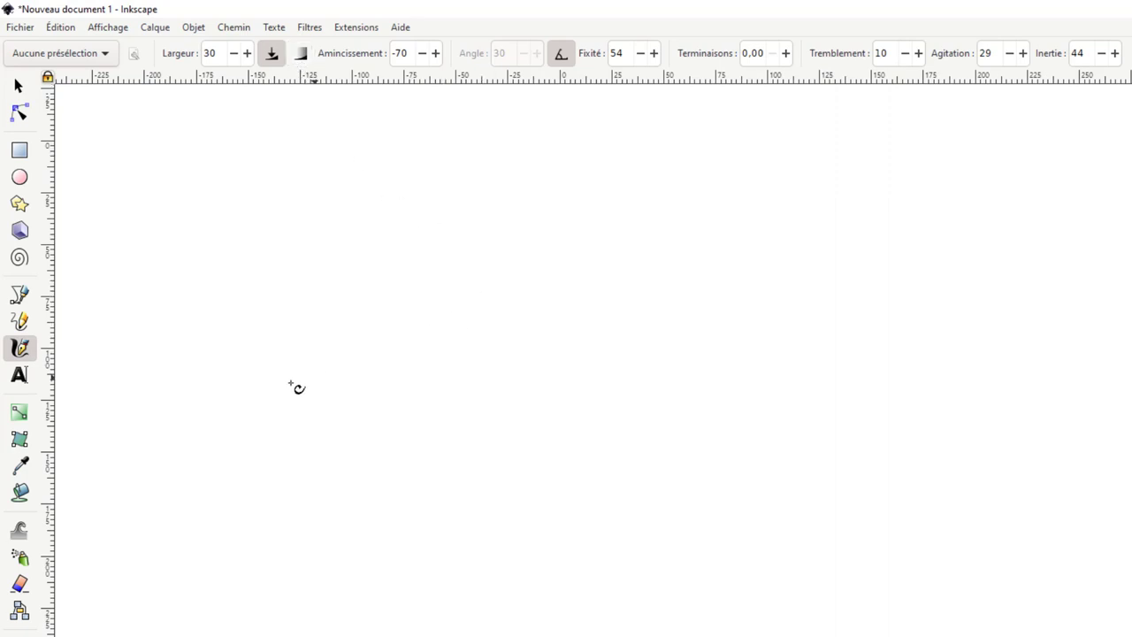
pyautogui.click(19, 150)
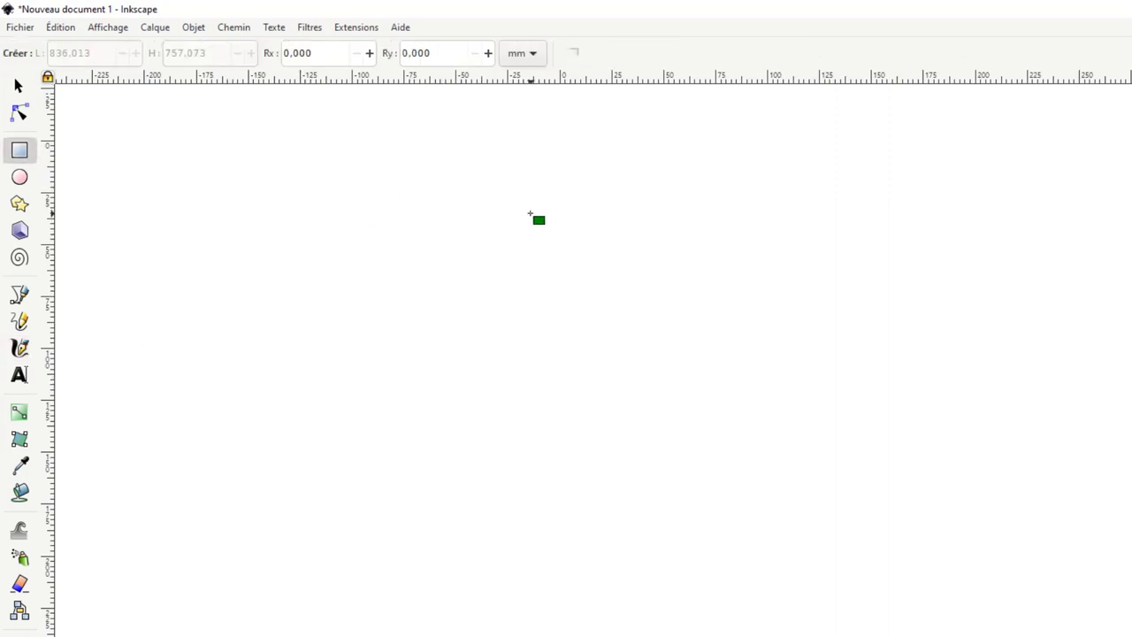
pyautogui.moveTo(531, 213)
pyautogui.mouseDown()
pyautogui.moveTo(869, 591)
pyautogui.moveTo(942, 636)
pyautogui.mouseUp()
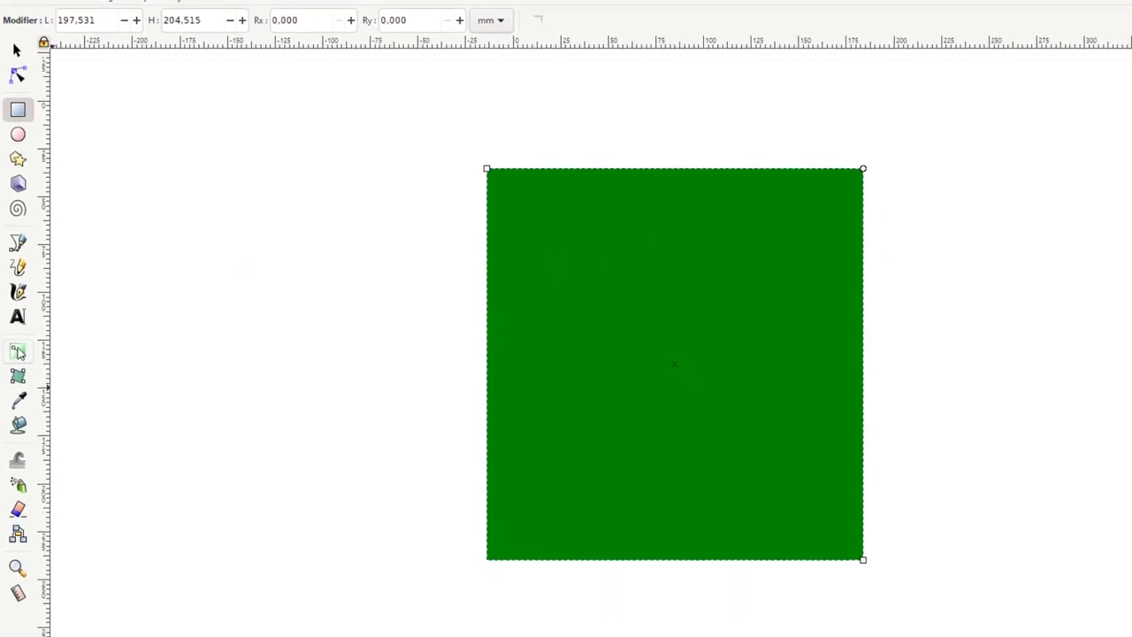
pyautogui.click(19, 412)
pyautogui.moveTo(494, 170)
pyautogui.mouseDown()
pyautogui.moveTo(785, 516)
pyautogui.moveTo(823, 538)
pyautogui.mouseUp()
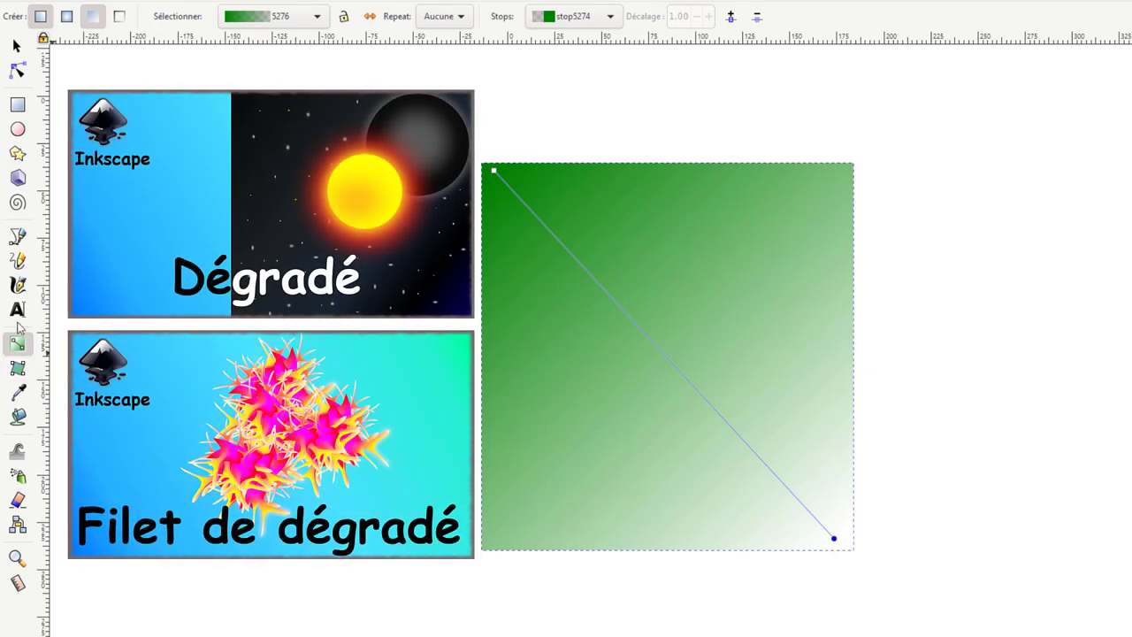
pyautogui.click(17, 285)
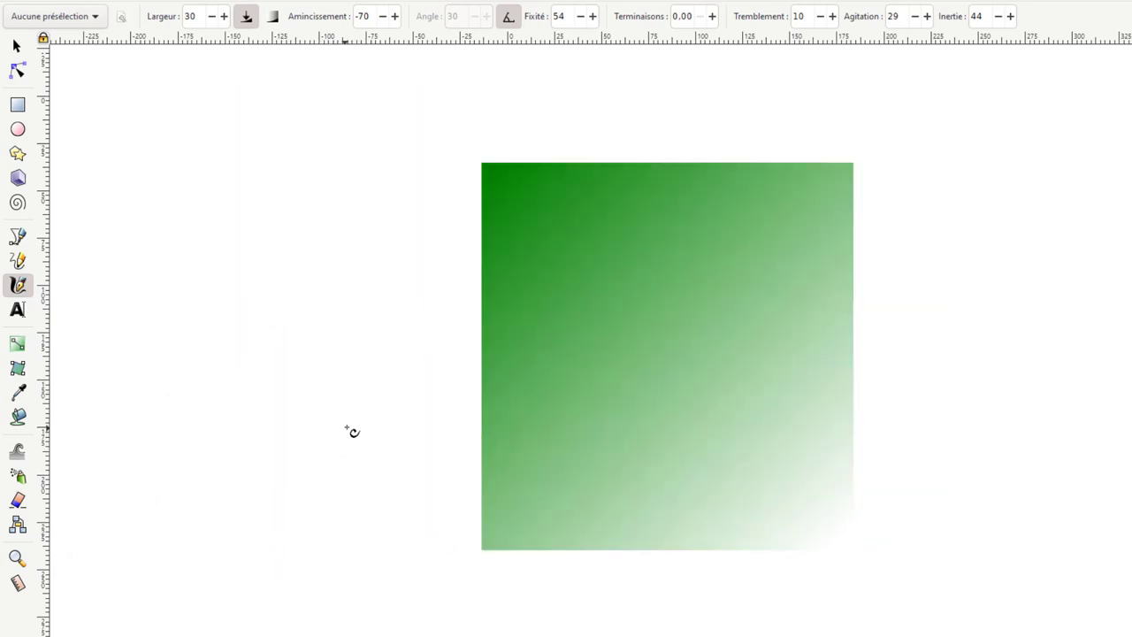
# Deselect the gradient square and draw a short black test stroke left of it
pyautogui.click(16, 45)
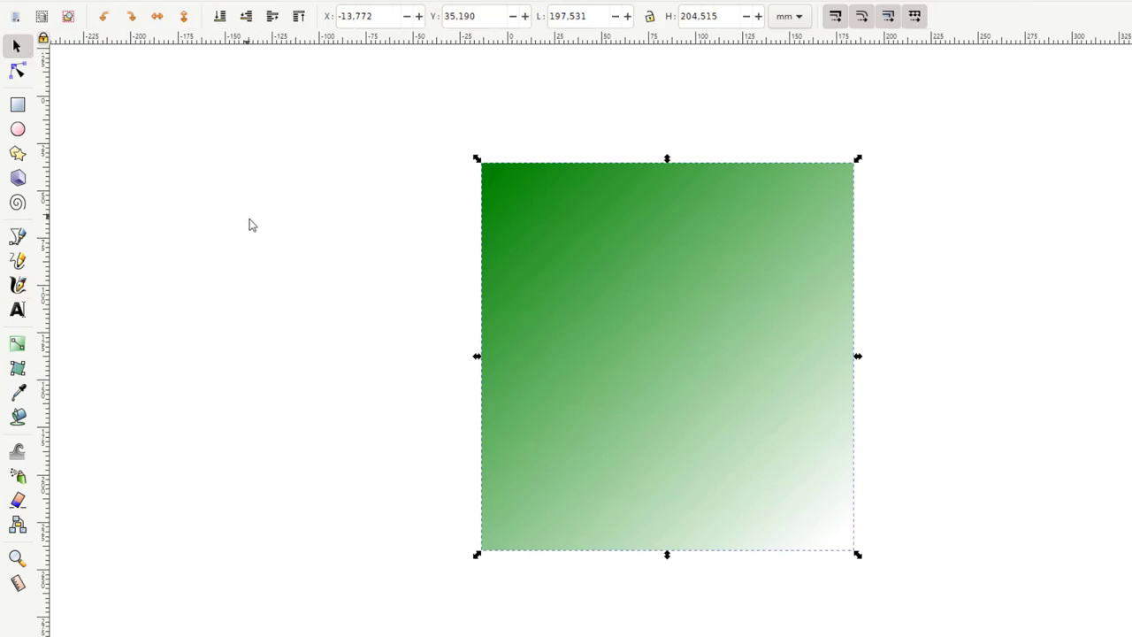
pyautogui.click(247, 222)
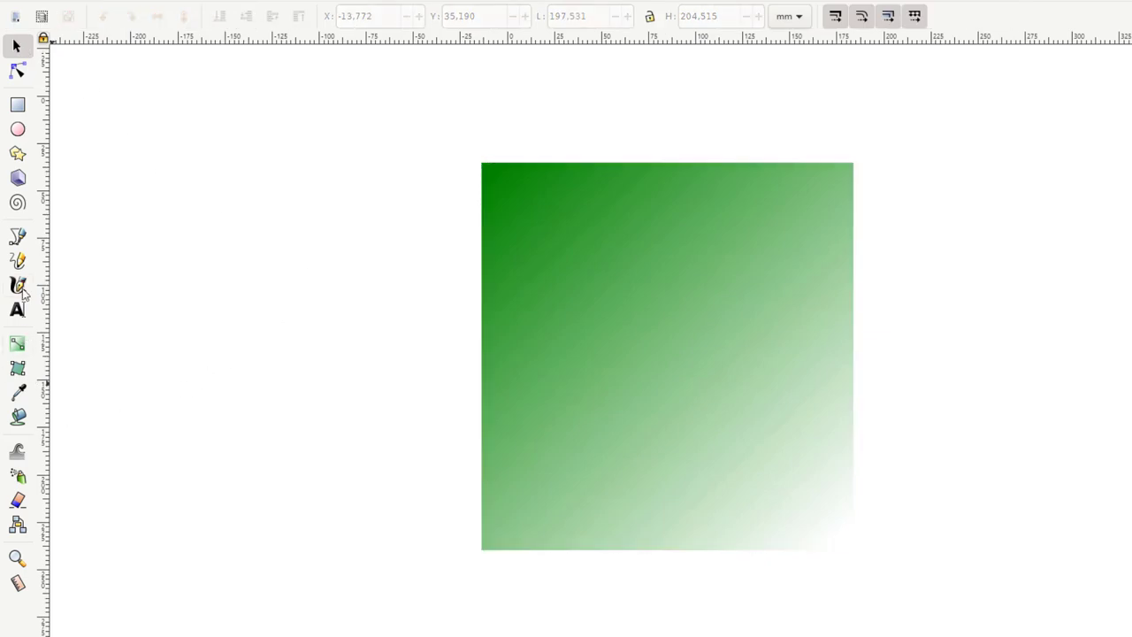
pyautogui.click(17, 285)
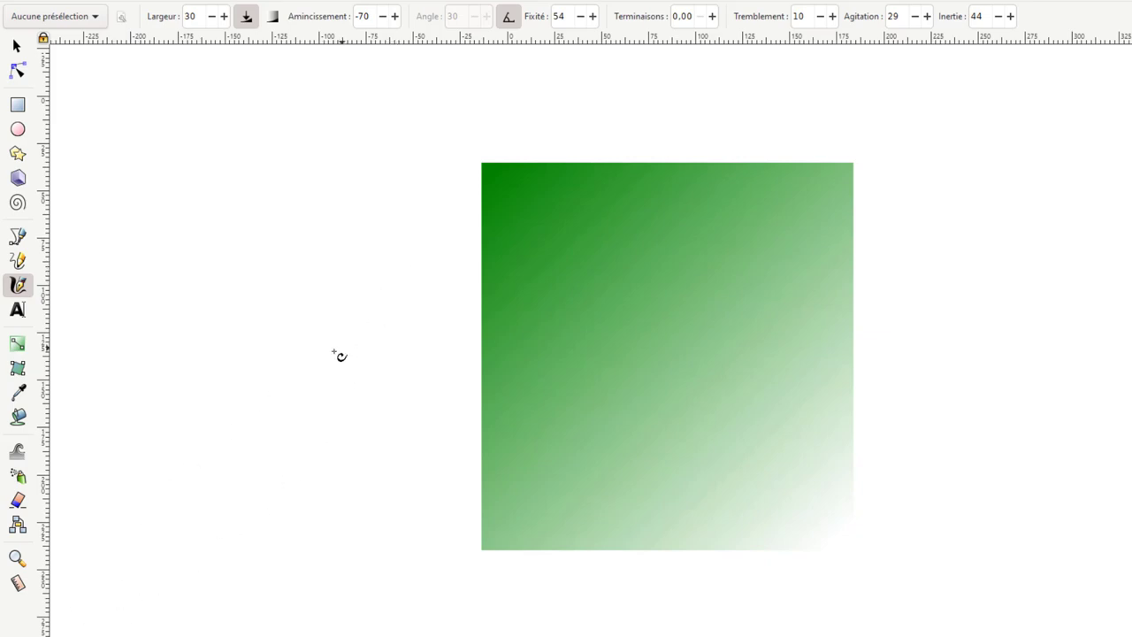
pyautogui.moveTo(307, 365); pyautogui.dragTo(378, 382)
# Set the pen's inertia to 0 and thinning to 0, then draw two long black strokes
pyautogui.doubleClick(984, 17)
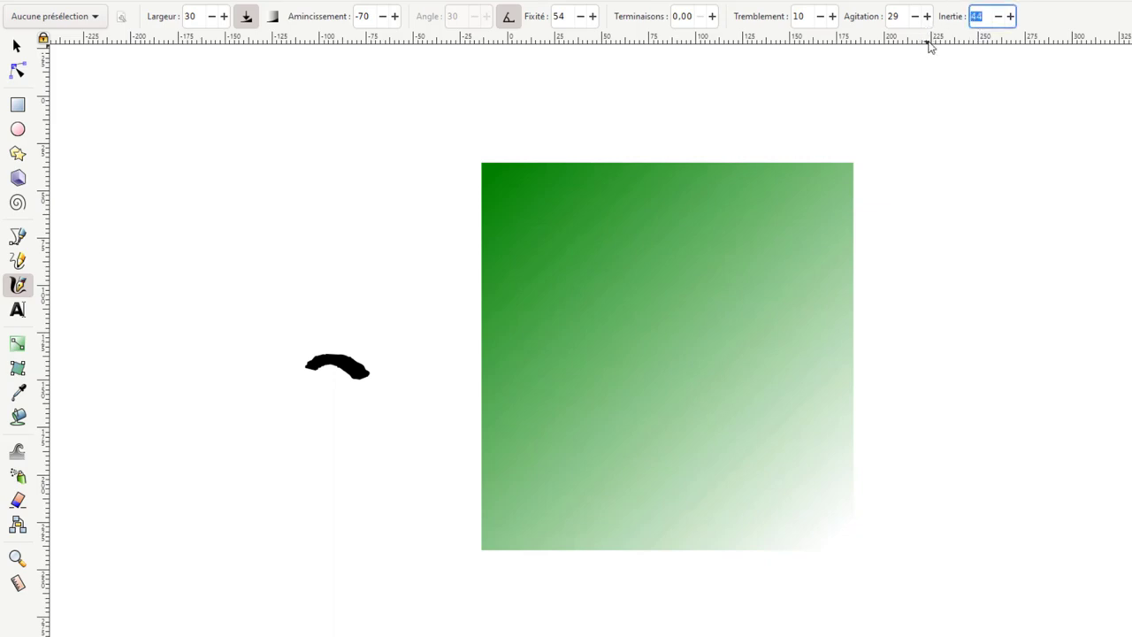
pyautogui.write('0')
pyautogui.press('Return')
pyautogui.doubleClick(370, 16)
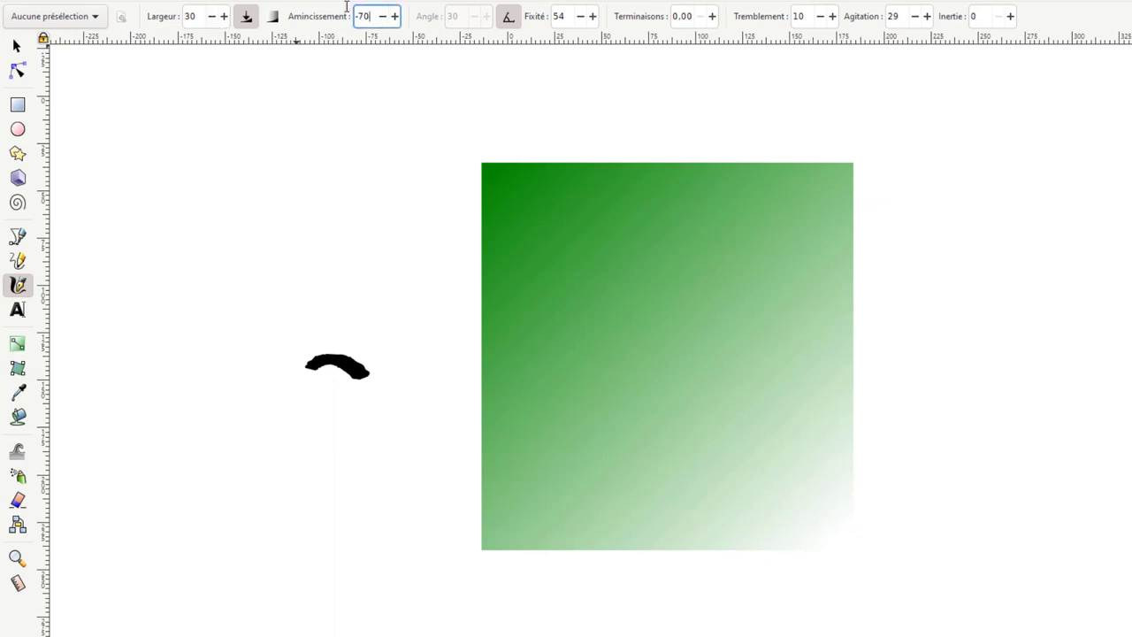
pyautogui.write('0')
pyautogui.press('Return')
pyautogui.moveTo(349, 255); pyautogui.dragTo(387, 497)
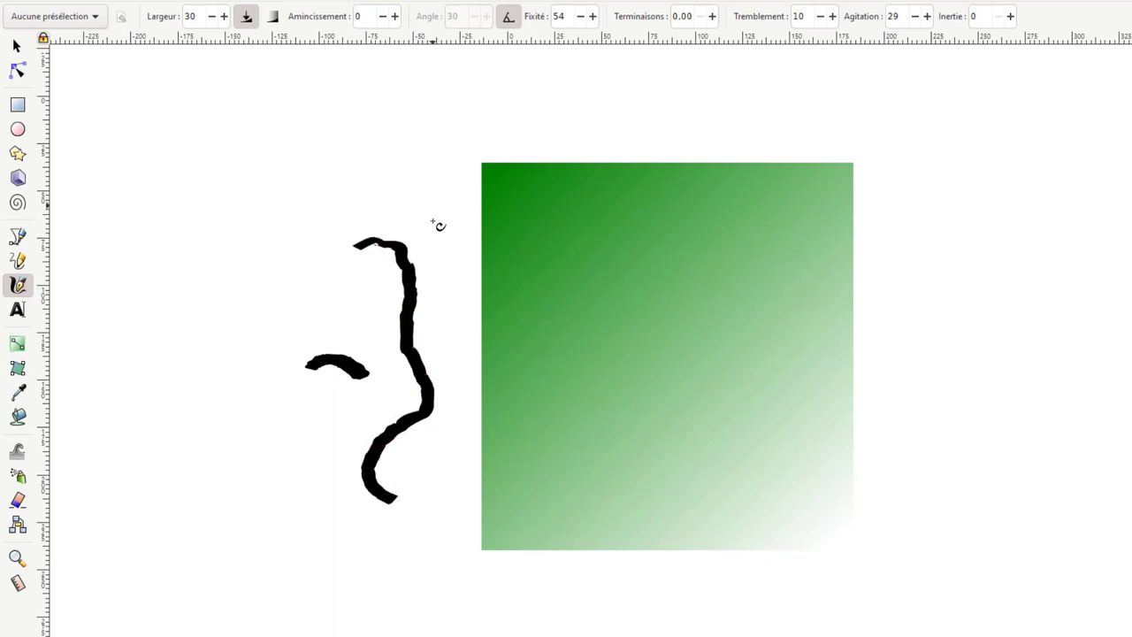
pyautogui.moveTo(434, 215)
pyautogui.mouseDown()
pyautogui.moveTo(527, 286)
pyautogui.moveTo(607, 309)
pyautogui.moveTo(605, 387)
pyautogui.moveTo(678, 410)
pyautogui.moveTo(724, 487)
pyautogui.moveTo(859, 533)
pyautogui.moveTo(915, 515)
pyautogui.mouseUp()
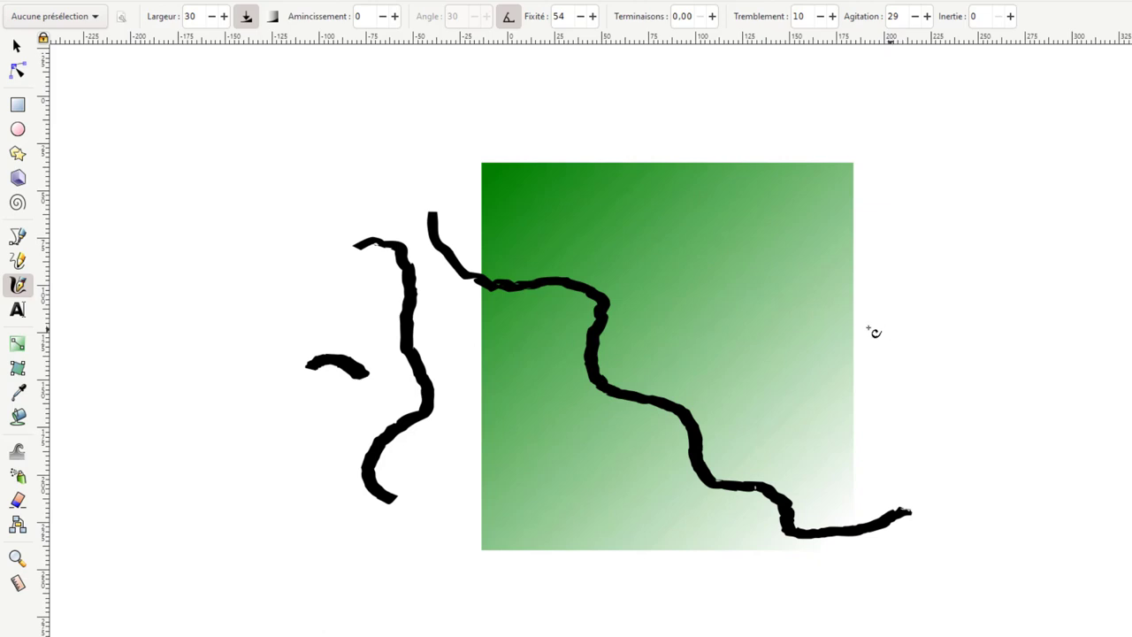
# Enable tilt response, draw thin wavy strokes across the square, and rubber-band select everything
pyautogui.click(274, 22)
pyautogui.moveTo(452, 175)
pyautogui.mouseDown()
pyautogui.moveTo(639, 303)
pyautogui.moveTo(800, 472)
pyautogui.mouseUp()
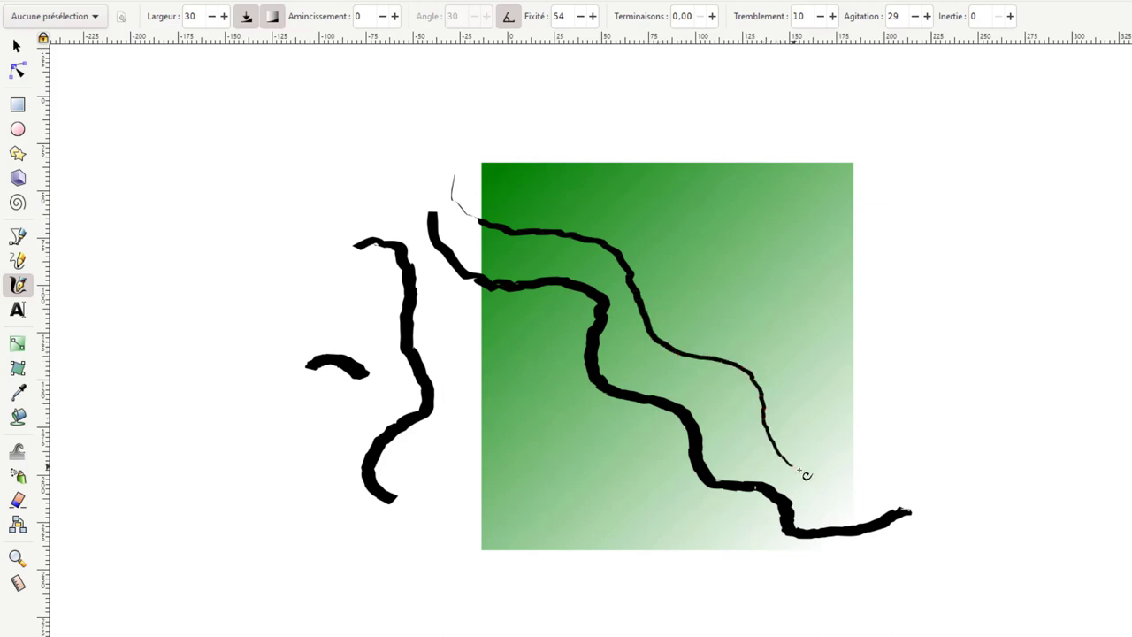
pyautogui.moveTo(799, 472); pyautogui.dragTo(904, 480)
pyautogui.moveTo(480, 196)
pyautogui.mouseDown()
pyautogui.moveTo(554, 196)
pyautogui.moveTo(699, 288)
pyautogui.moveTo(766, 352)
pyautogui.moveTo(815, 475)
pyautogui.moveTo(748, 515)
pyautogui.moveTo(669, 518)
pyautogui.mouseUp()
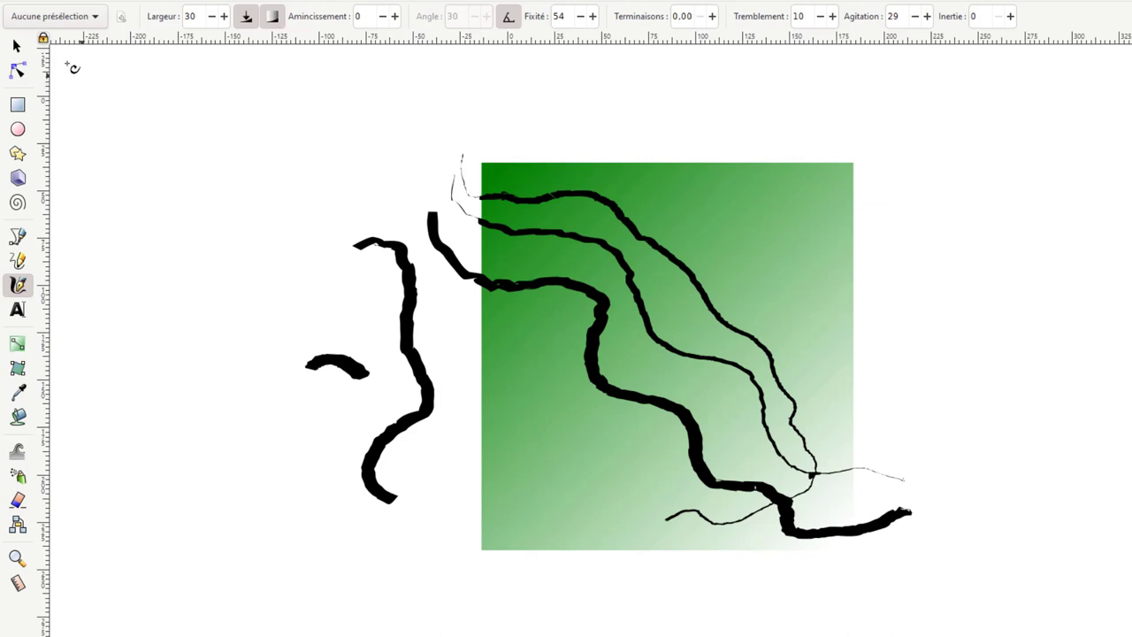
pyautogui.click(16, 47)
pyautogui.moveTo(253, 115); pyautogui.dragTo(945, 607)
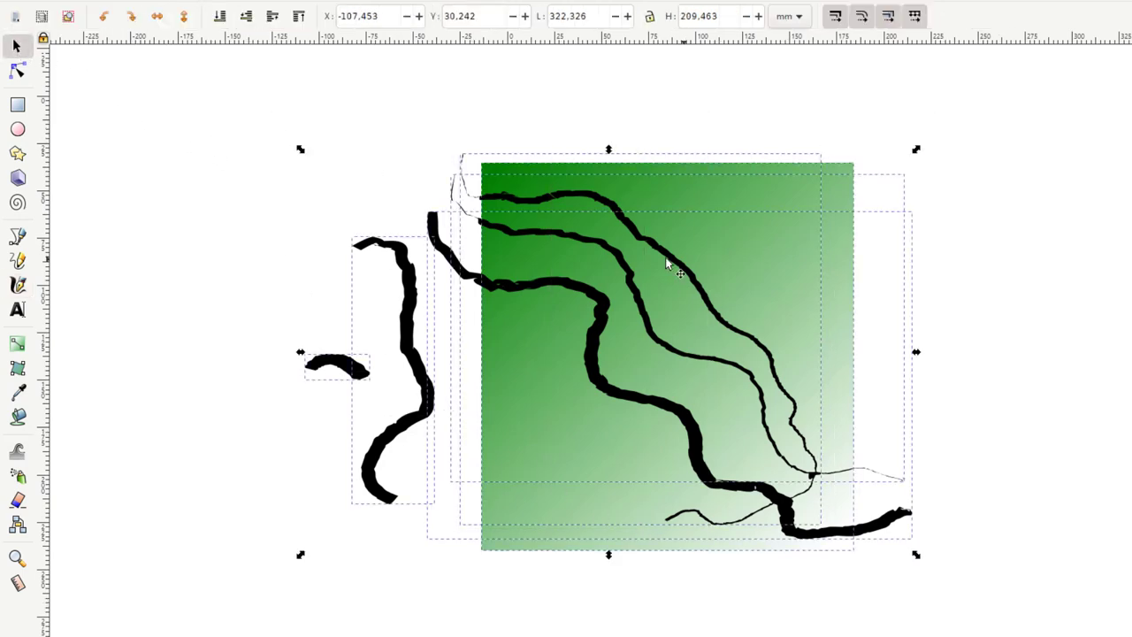
# Delete all drawn objects and apply the Calame calligraphy preset
pyautogui.press('Delete')
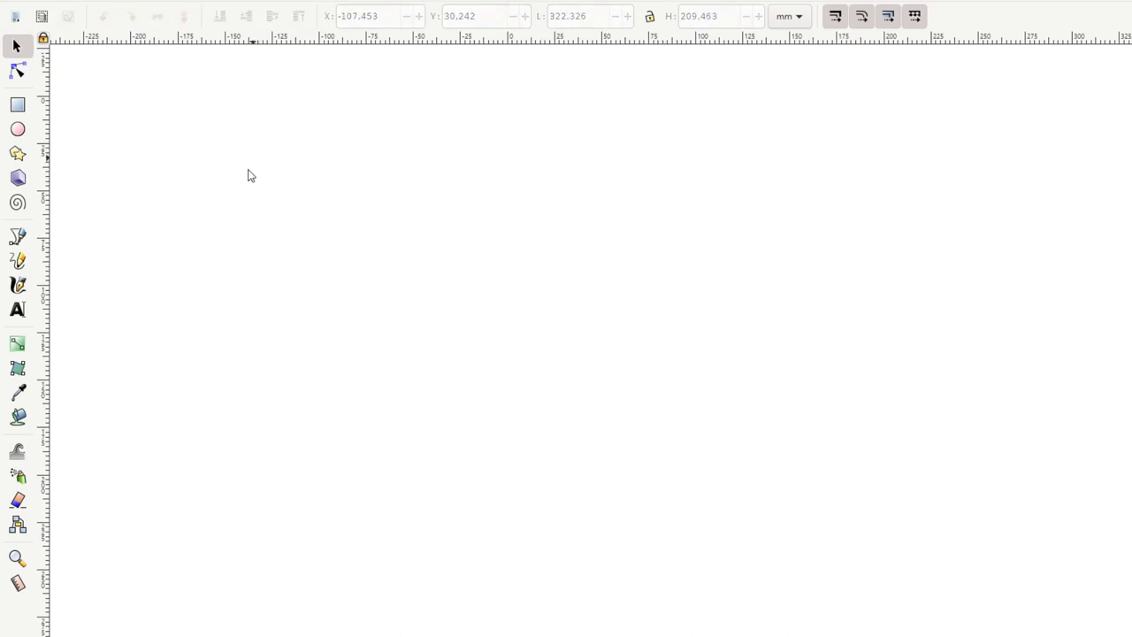
pyautogui.click(17, 284)
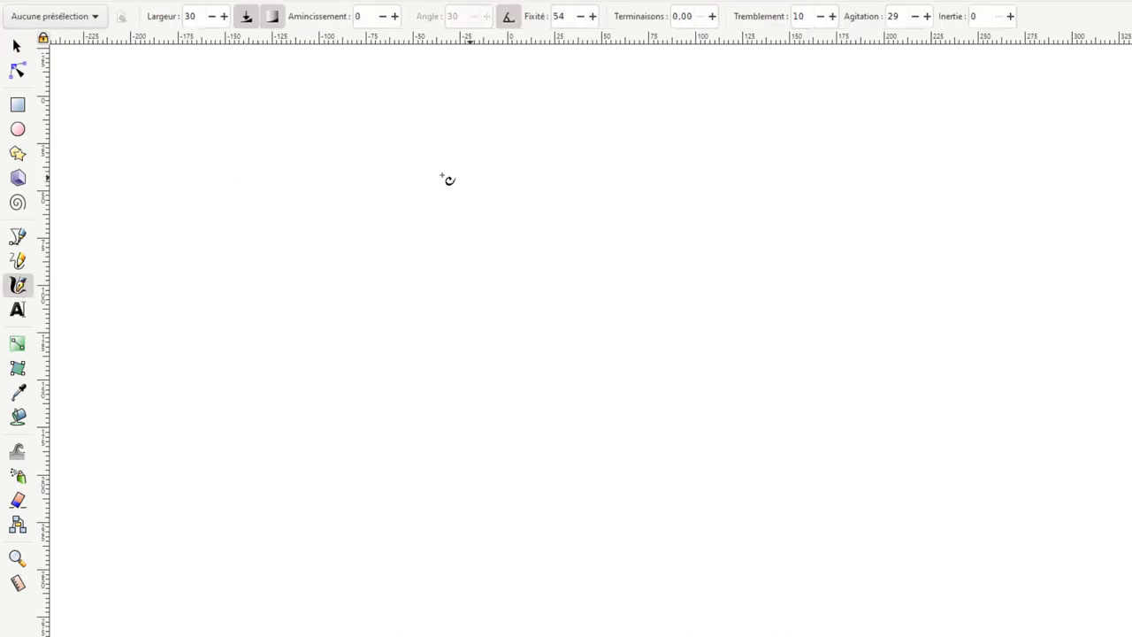
pyautogui.click(67, 17)
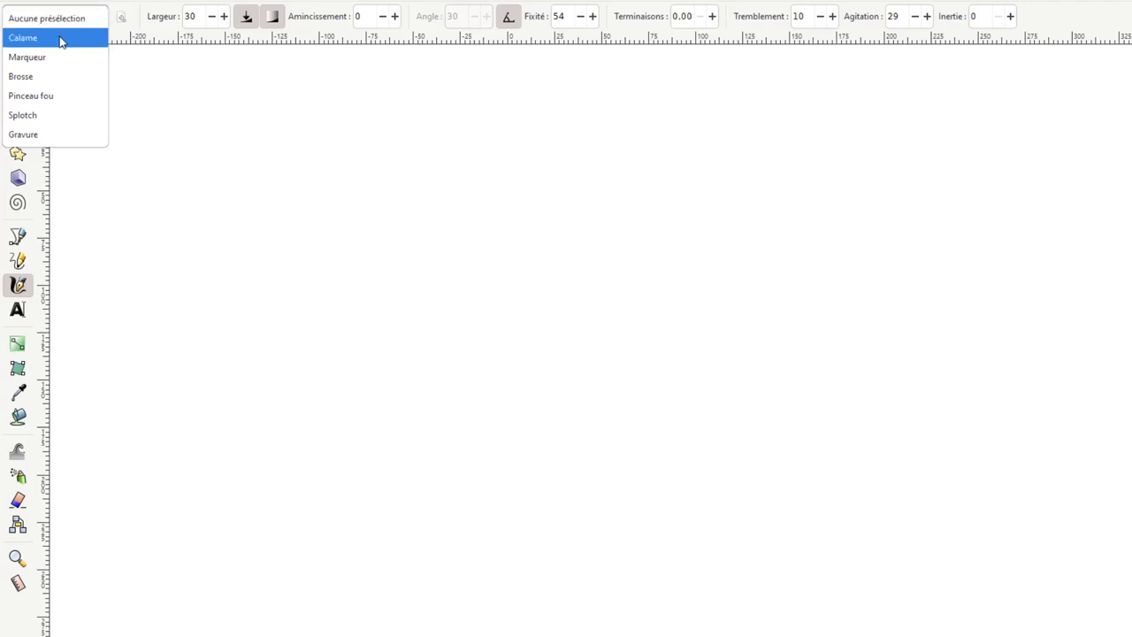
pyautogui.click(62, 37)
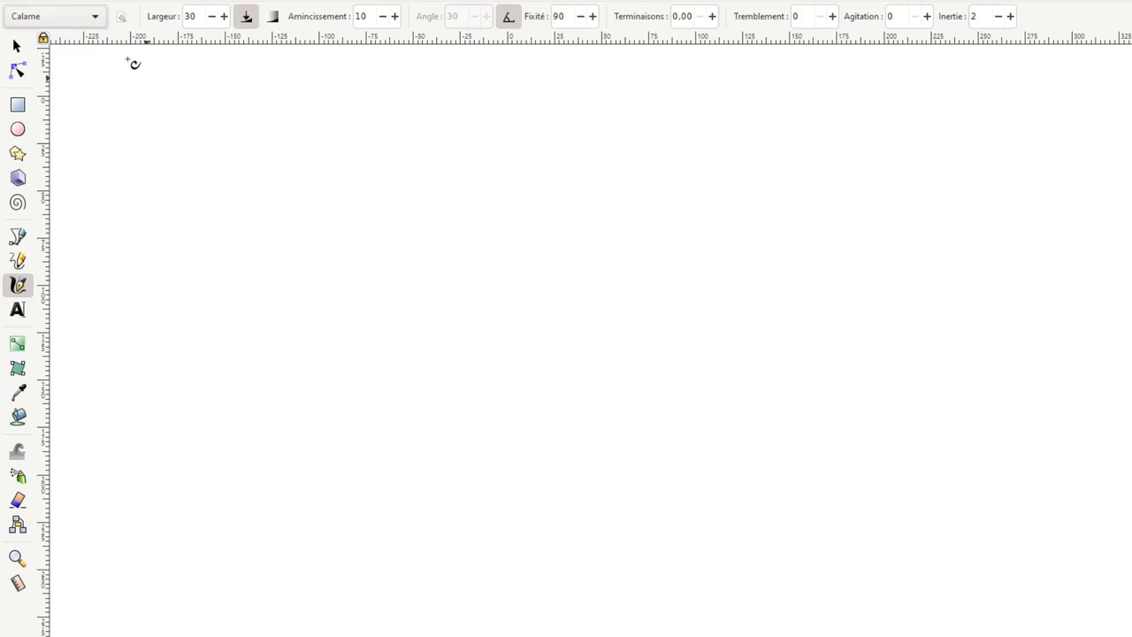
# Switch to the Brosse preset and raise the tremor to 6
pyautogui.click(93, 18)
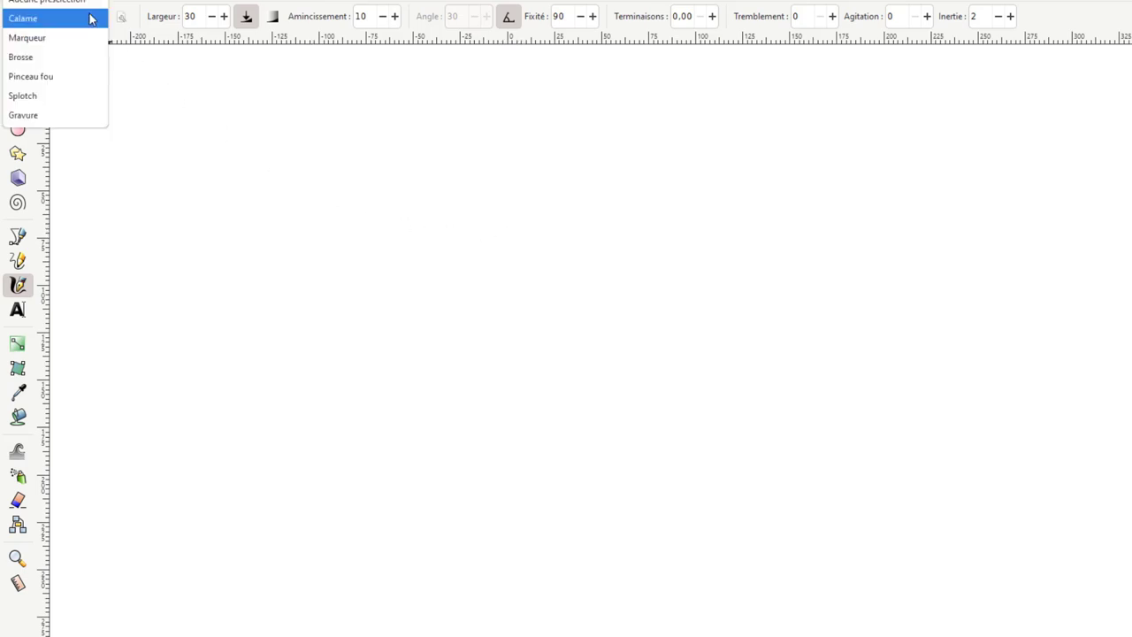
pyautogui.click(88, 58)
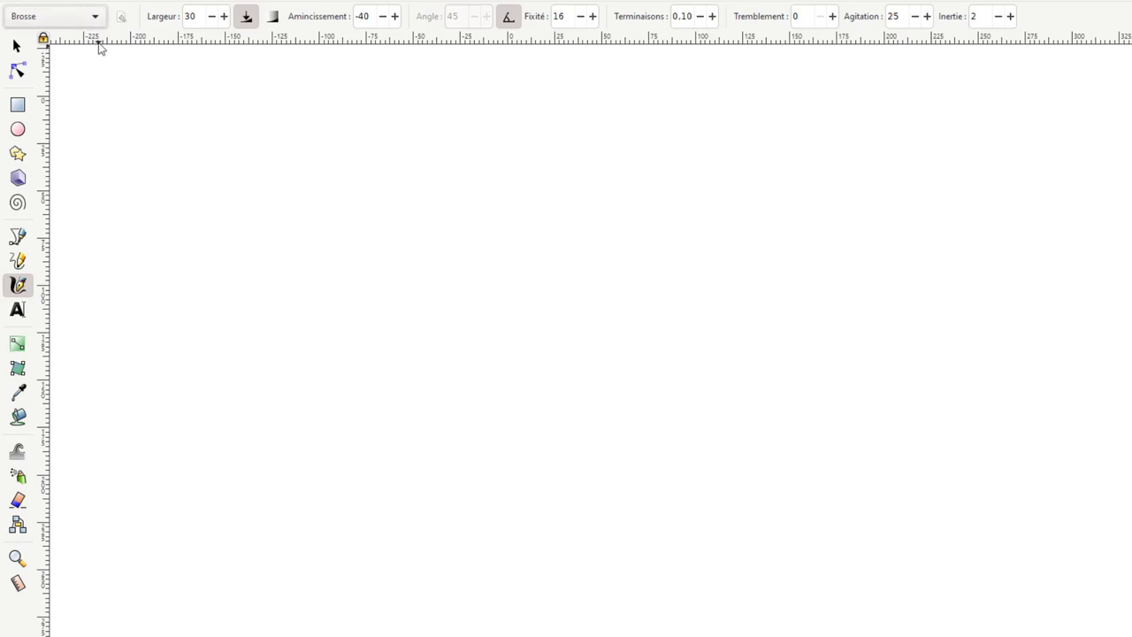
pyautogui.click(833, 17)
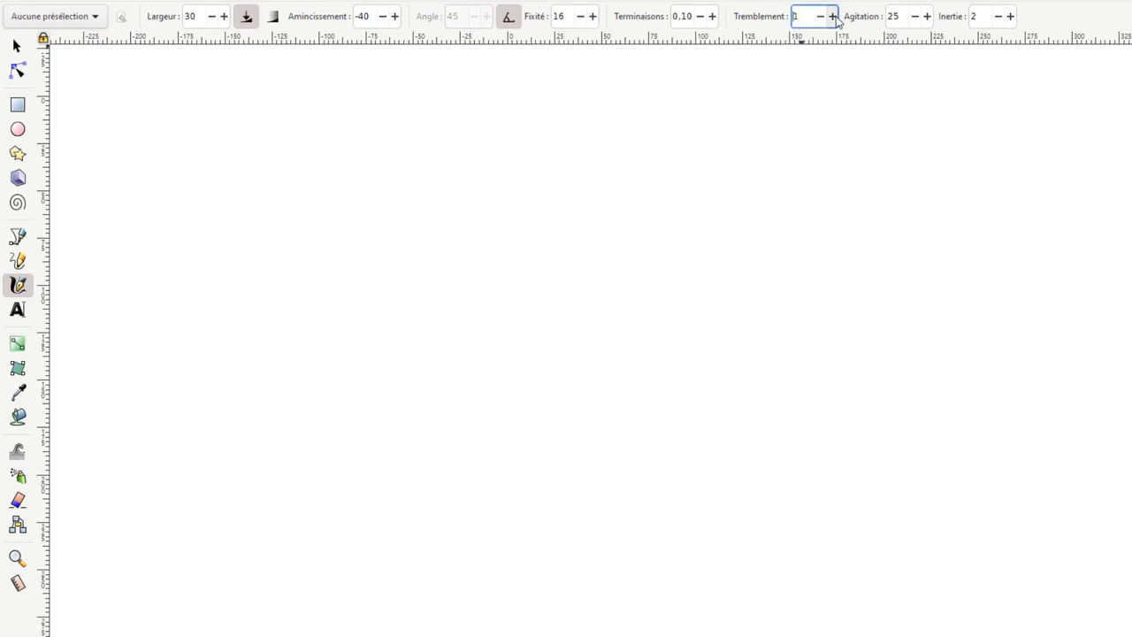
pyautogui.click(832, 16)
pyautogui.click(833, 17)
pyautogui.click(93, 18)
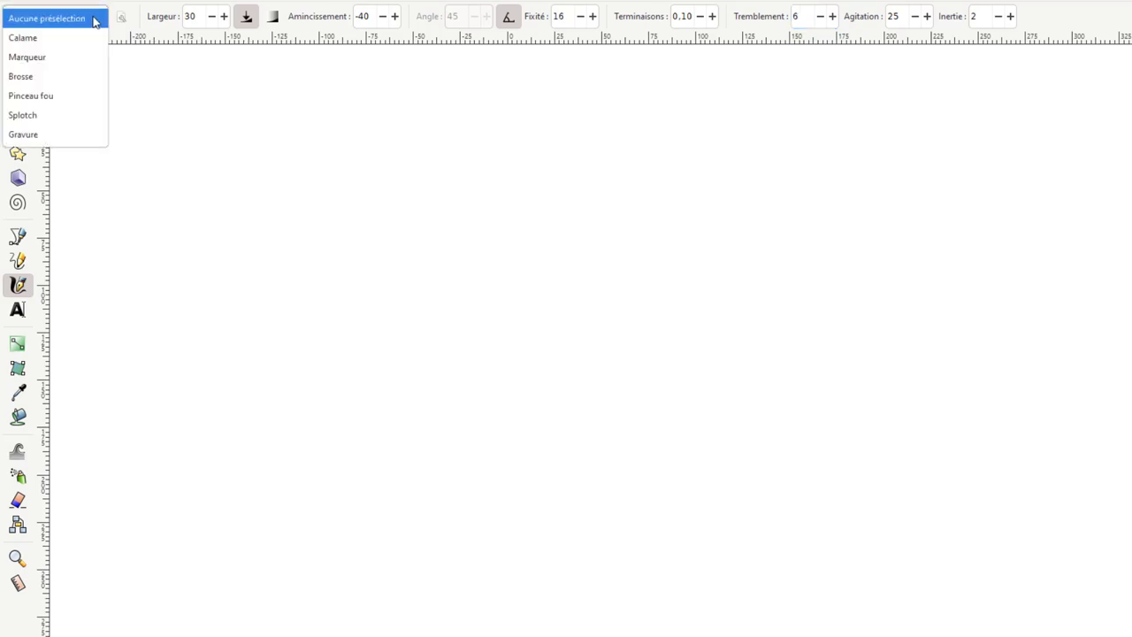
pyautogui.click(93, 18)
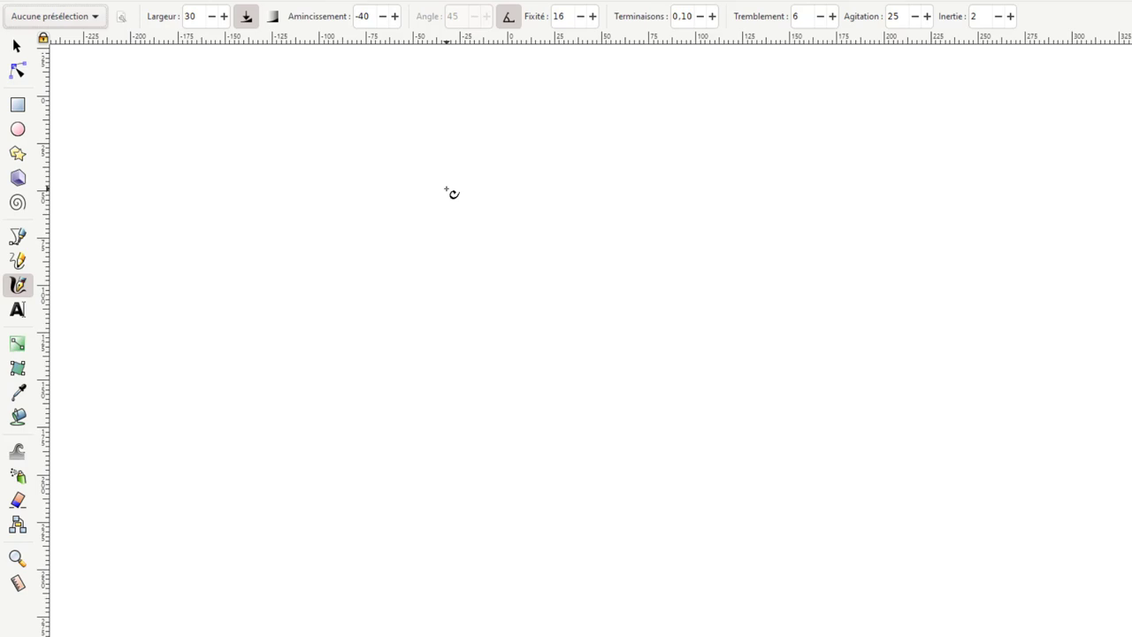
# Apply the Calame preset and write the character 本 in five strokes
pyautogui.click(79, 17)
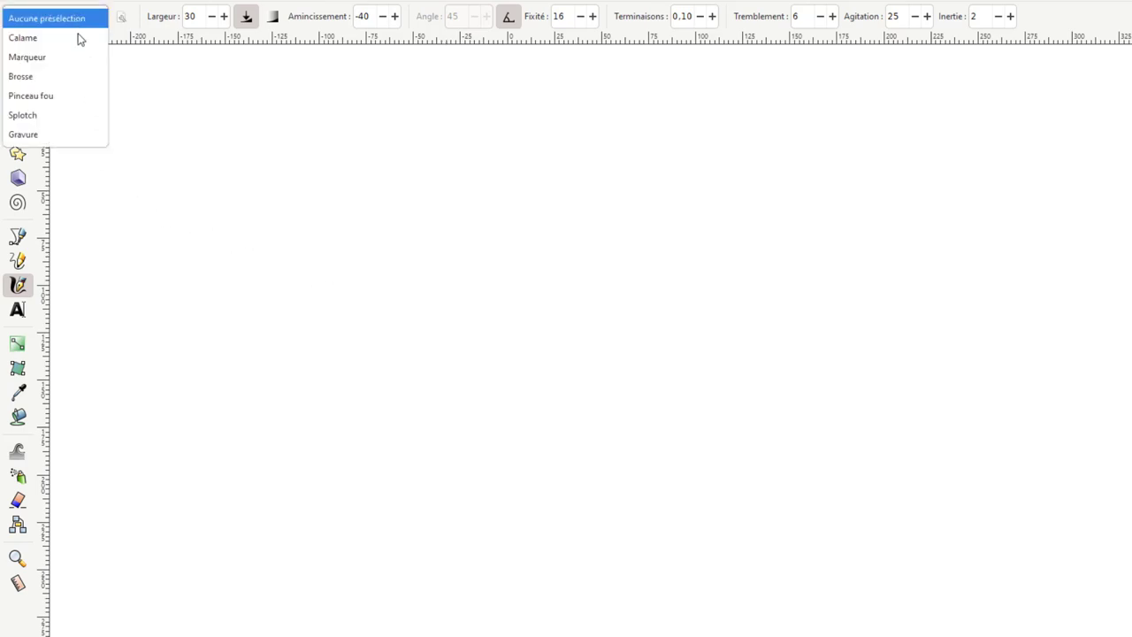
pyautogui.click(79, 38)
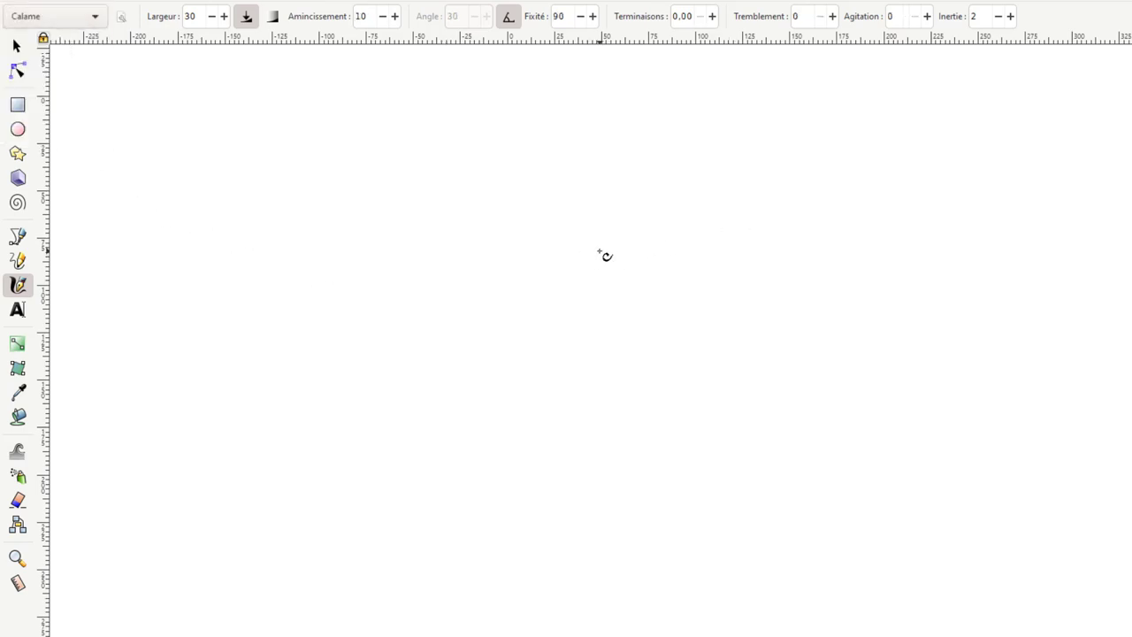
pyautogui.moveTo(598, 250); pyautogui.dragTo(759, 248)
pyautogui.moveTo(672, 203); pyautogui.dragTo(672, 409)
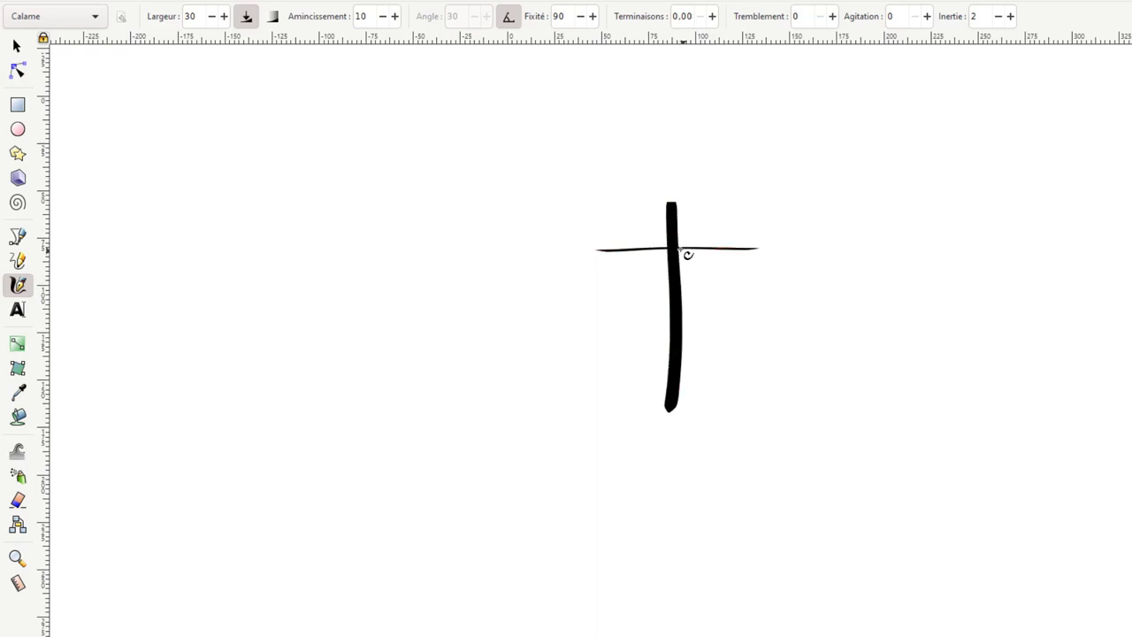
pyautogui.moveTo(670, 255); pyautogui.dragTo(585, 383)
pyautogui.moveTo(675, 255); pyautogui.dragTo(768, 365)
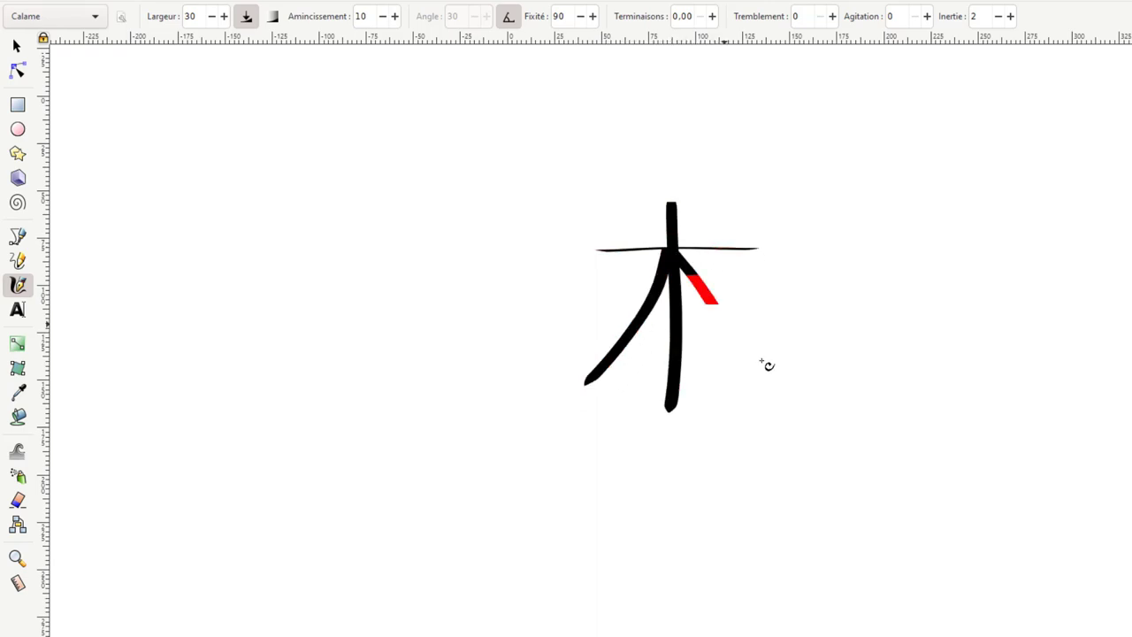
pyautogui.moveTo(649, 350); pyautogui.dragTo(710, 352)
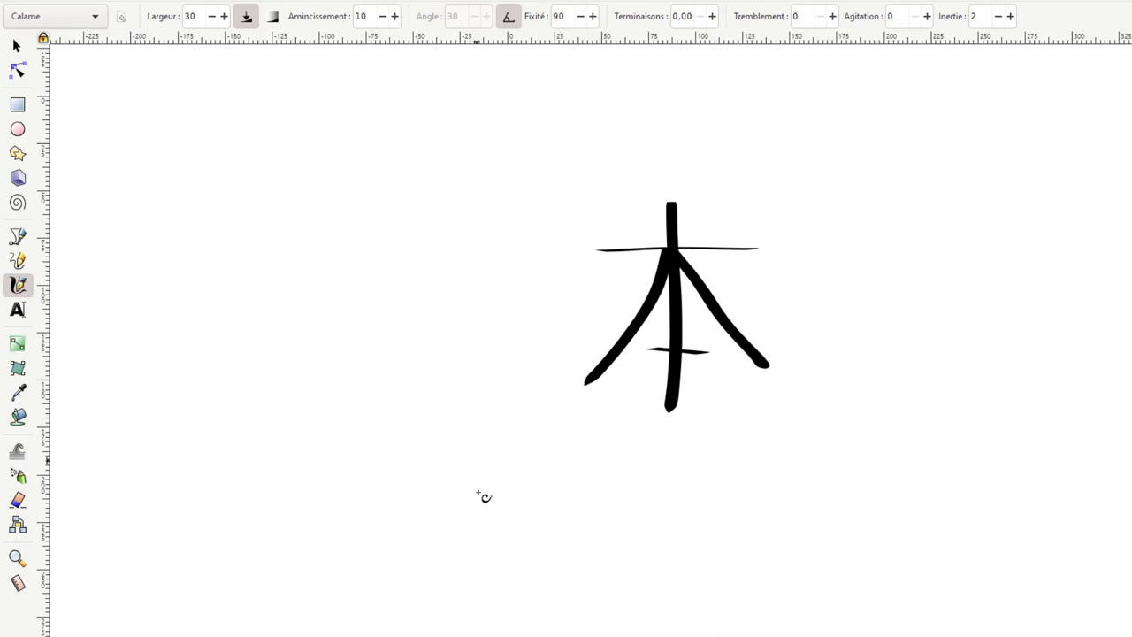
# Write the kana くるま below 本
pyautogui.moveTo(611, 431); pyautogui.dragTo(628, 536)
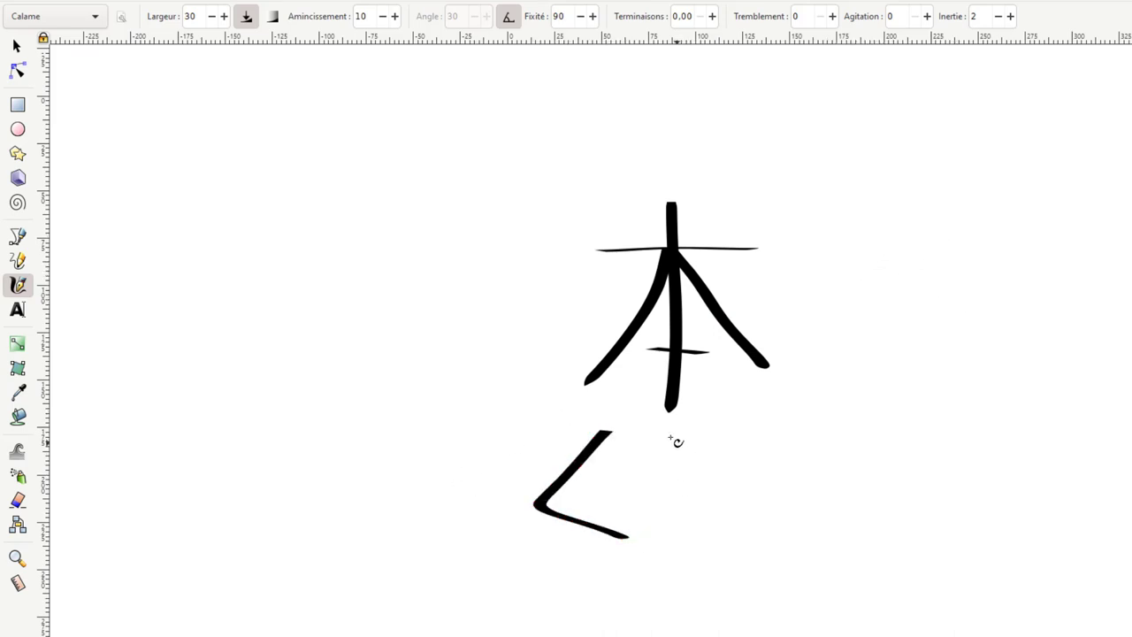
pyautogui.moveTo(657, 433); pyautogui.dragTo(713, 436)
pyautogui.moveTo(652, 485); pyautogui.dragTo(657, 520)
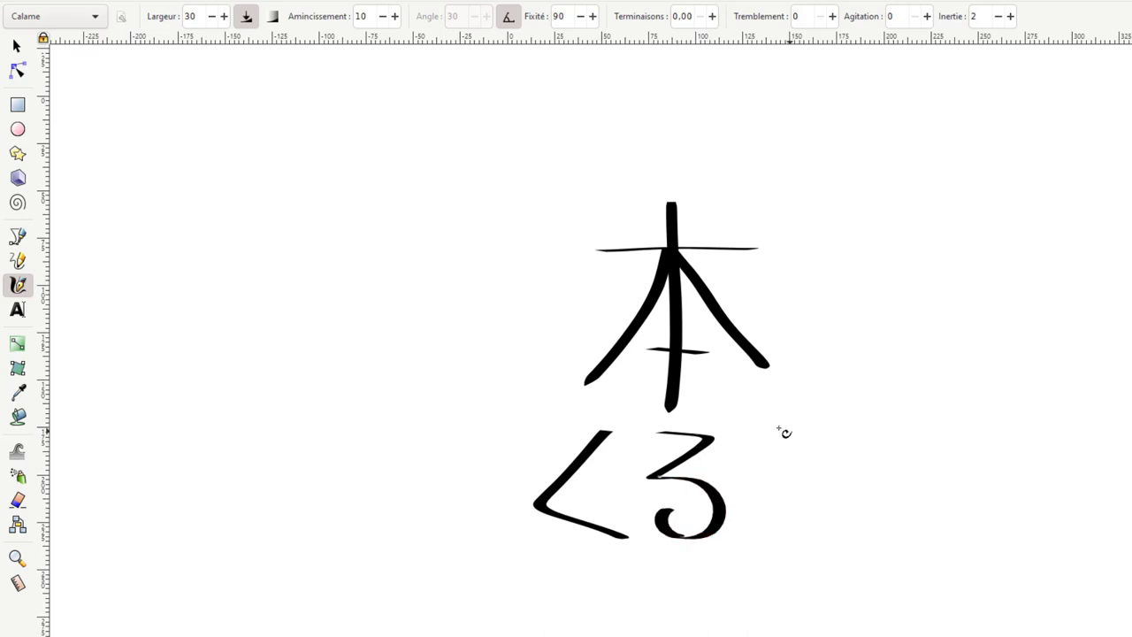
pyautogui.moveTo(787, 428)
pyautogui.mouseDown()
pyautogui.moveTo(833, 425)
pyautogui.moveTo(845, 439)
pyautogui.moveTo(776, 533)
pyautogui.moveTo(819, 522)
pyautogui.mouseUp()
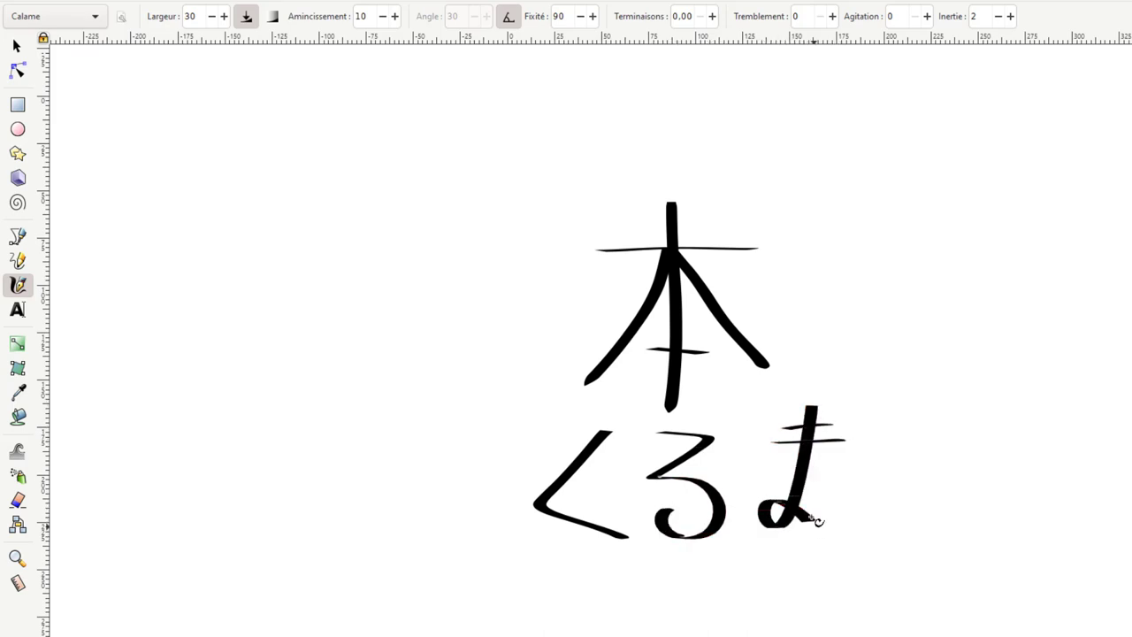
# Write the character 車 to the right of くるま
pyautogui.moveTo(936, 401); pyautogui.dragTo(1036, 403)
pyautogui.moveTo(912, 518); pyautogui.dragTo(1048, 513)
pyautogui.moveTo(925, 427)
pyautogui.mouseDown()
pyautogui.moveTo(920, 484)
pyautogui.moveTo(1029, 434)
pyautogui.moveTo(1007, 500)
pyautogui.mouseUp()
pyautogui.moveTo(923, 476); pyautogui.dragTo(1014, 484)
pyautogui.moveTo(982, 373); pyautogui.dragTo(938, 568)
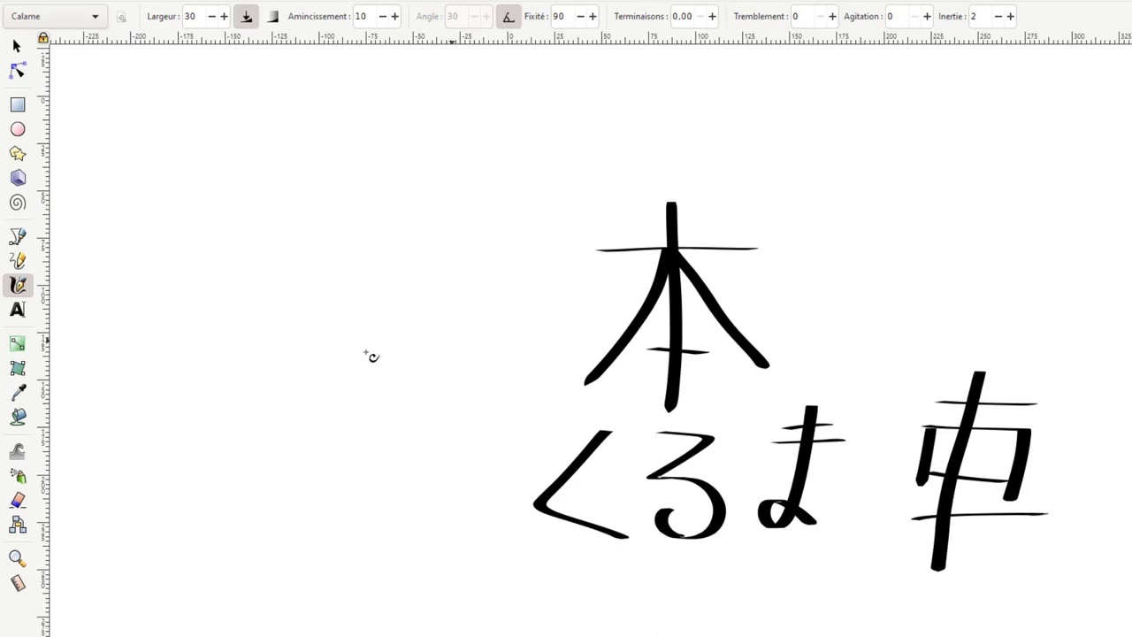
# Apply the Marqueur preset and draw a thick wavy tilde above 本
pyautogui.click(87, 20)
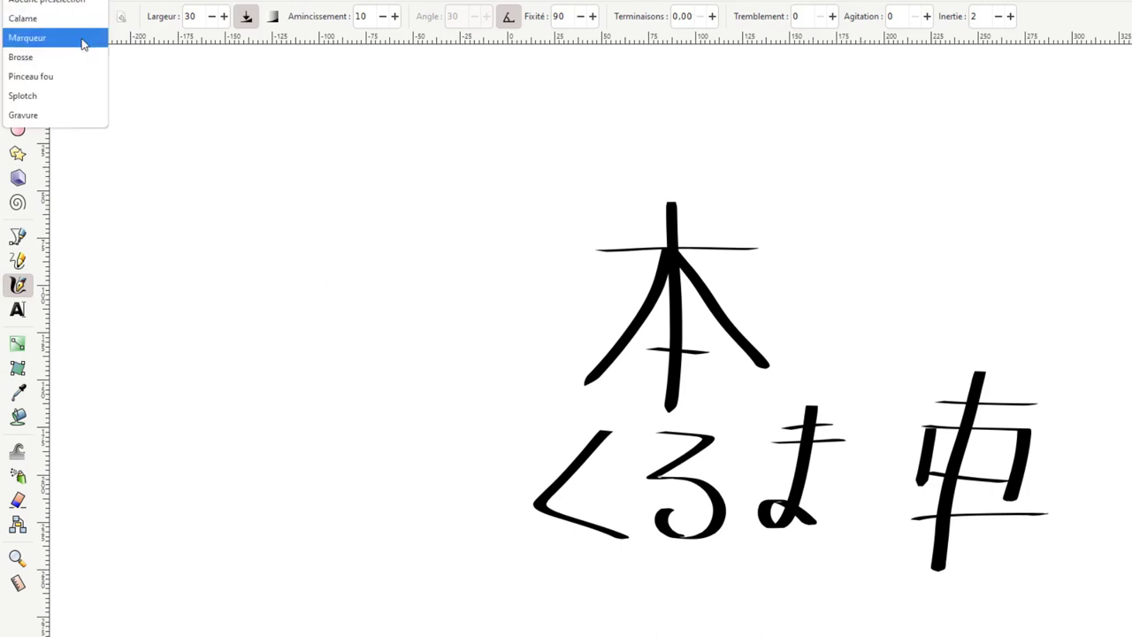
pyautogui.click(82, 42)
pyautogui.moveTo(481, 185)
pyautogui.mouseDown()
pyautogui.moveTo(591, 168)
pyautogui.moveTo(644, 112)
pyautogui.mouseUp()
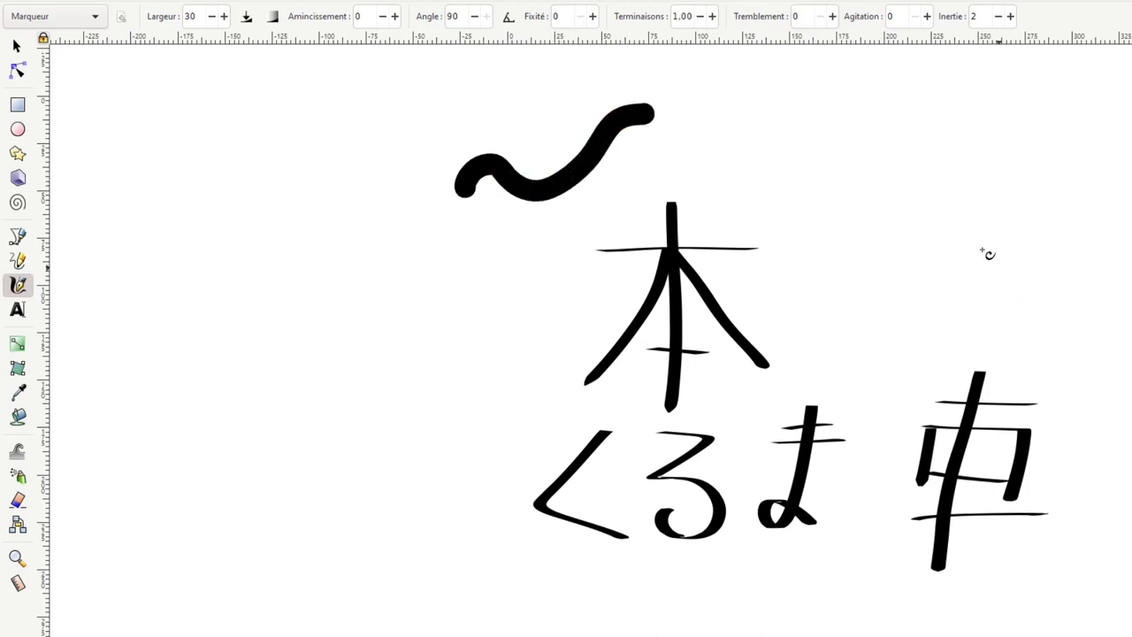
# Write a bold 本 at the upper right in five thick strokes
pyautogui.moveTo(895, 156); pyautogui.dragTo(1058, 161)
pyautogui.moveTo(977, 105); pyautogui.dragTo(946, 310)
pyautogui.moveTo(964, 177); pyautogui.dragTo(851, 284)
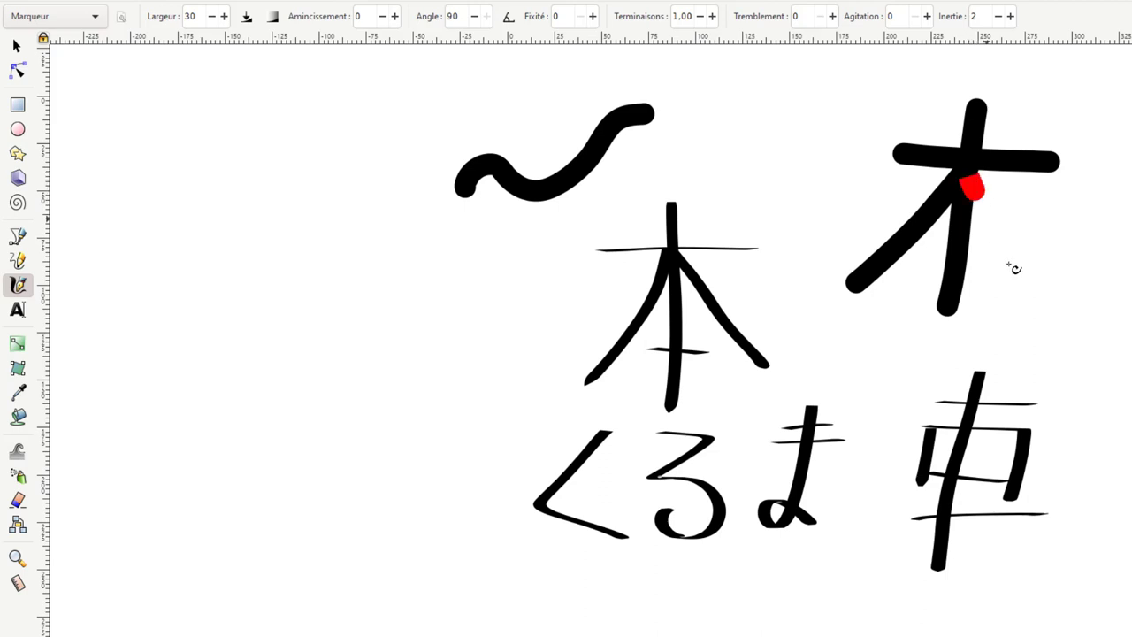
pyautogui.moveTo(971, 181); pyautogui.dragTo(1048, 315)
pyautogui.moveTo(927, 262); pyautogui.dragTo(988, 279)
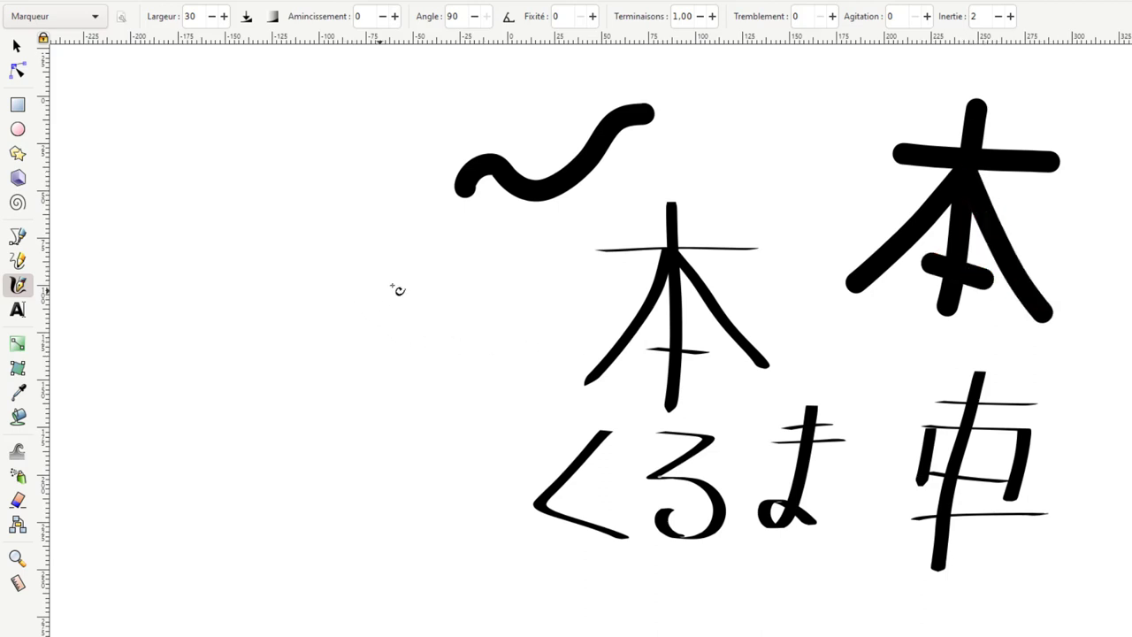
# Write the character わ to the left of the bold 本
pyautogui.moveTo(402, 247); pyautogui.dragTo(405, 434)
pyautogui.moveTo(317, 294); pyautogui.dragTo(435, 261)
pyautogui.moveTo(396, 292)
pyautogui.mouseDown()
pyautogui.moveTo(366, 341)
pyautogui.moveTo(505, 380)
pyautogui.moveTo(433, 382)
pyautogui.mouseUp()
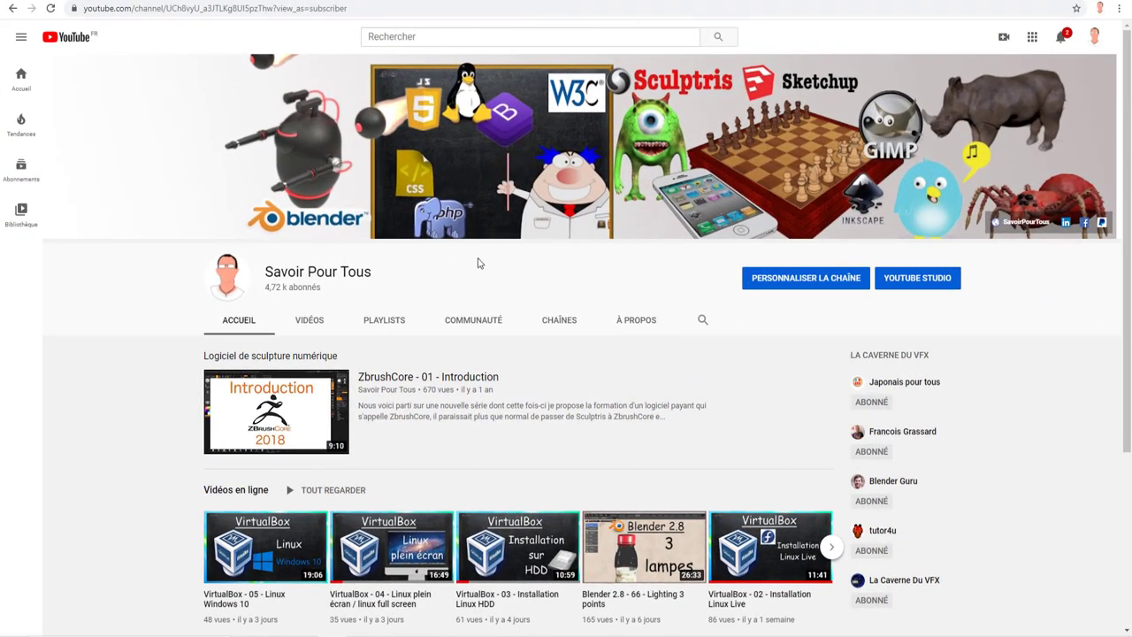
# Open the Japonais pour tous channel, browse its videos, then show its playlists
pyautogui.click(902, 382)
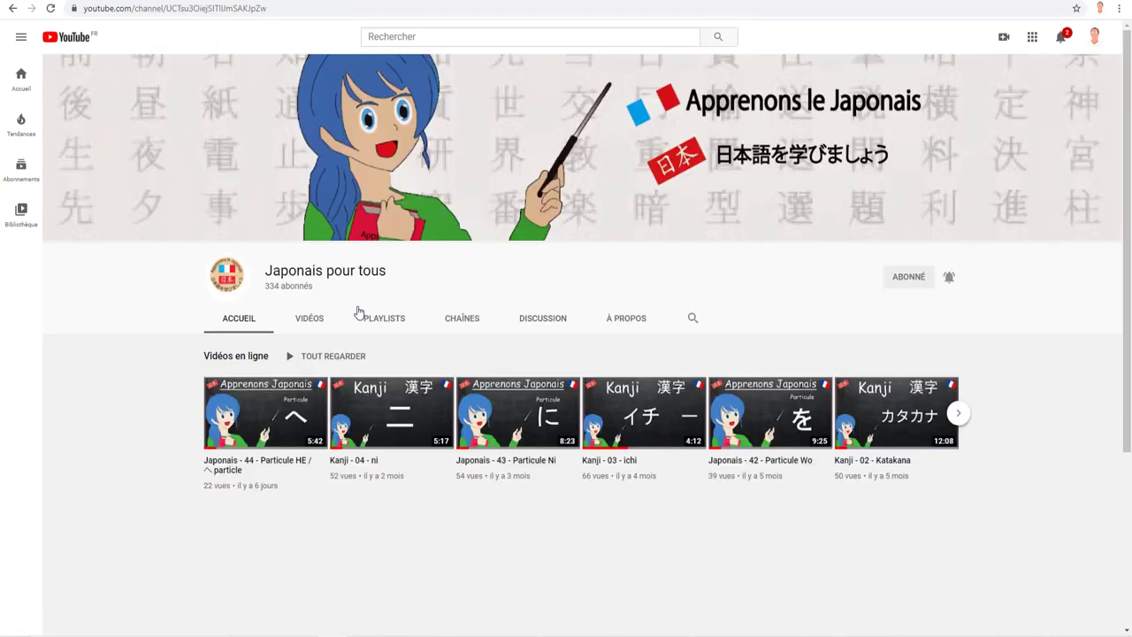
pyautogui.click(312, 319)
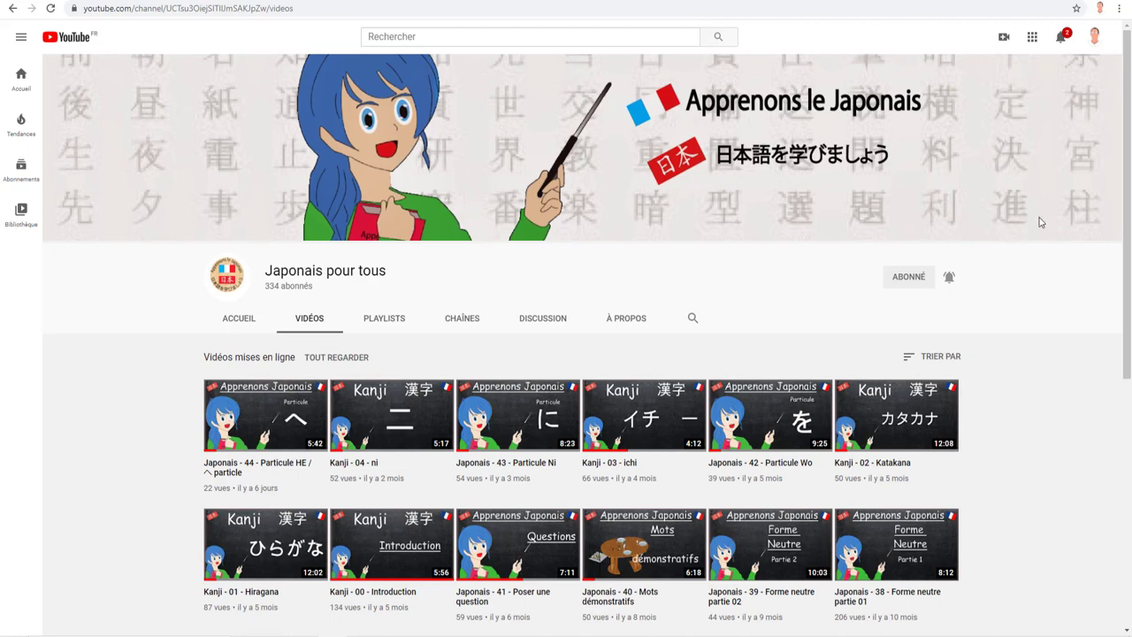
pyautogui.scroll(-1, 1122, 175)
pyautogui.scroll(-2, 1124, 173)
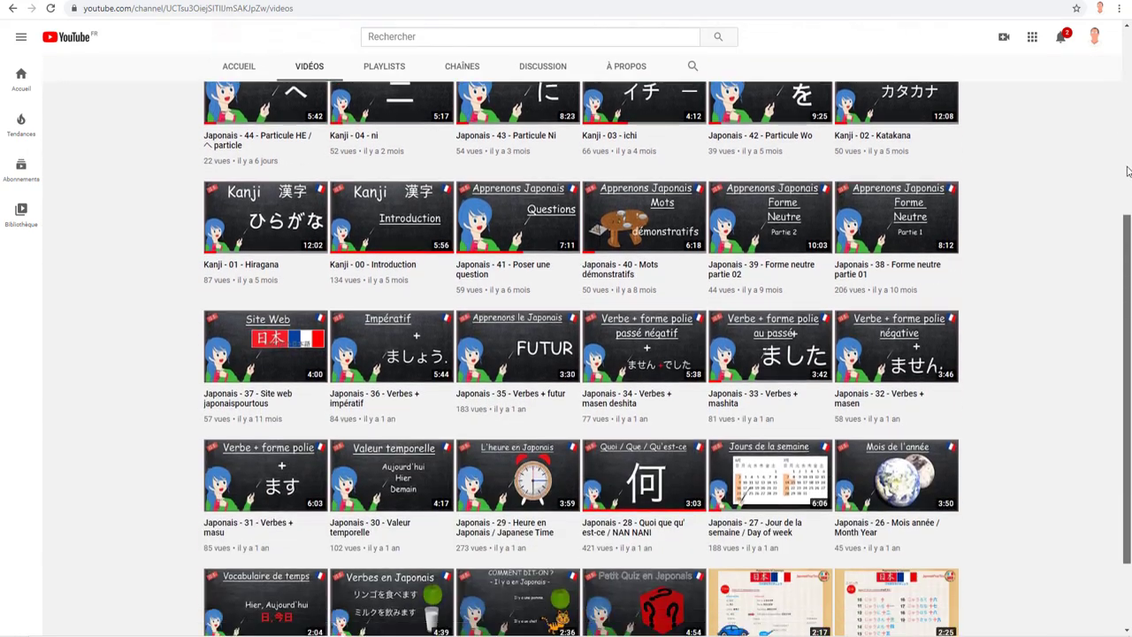
pyautogui.scroll(-2, 1128, 171)
pyautogui.scroll(3, 973, 195)
pyautogui.scroll(3, 748, 230)
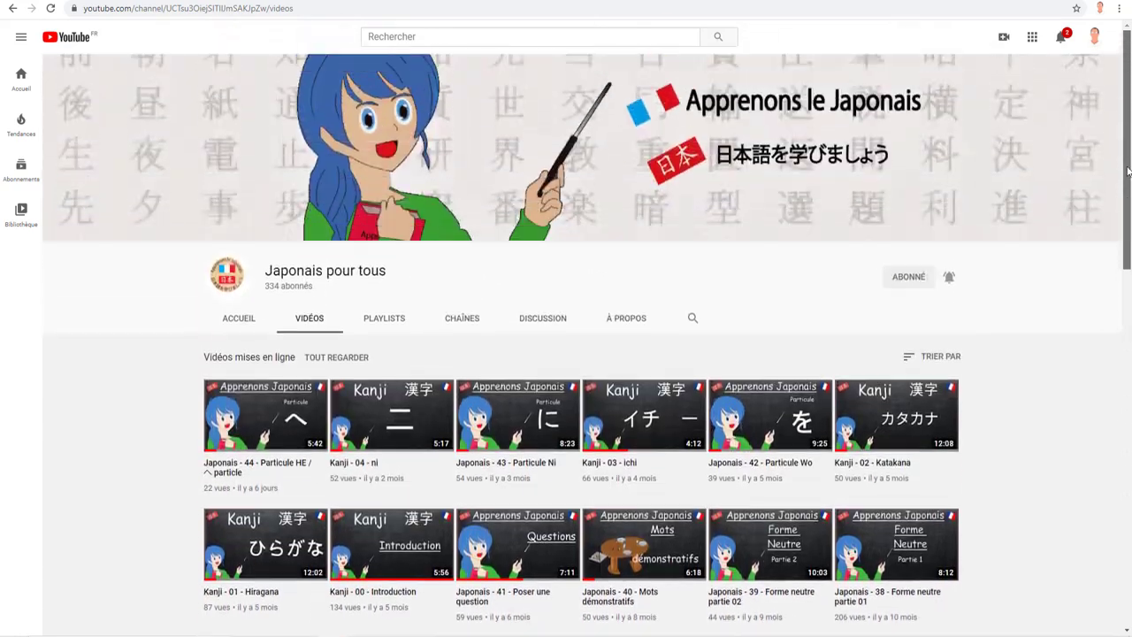
pyautogui.click(401, 317)
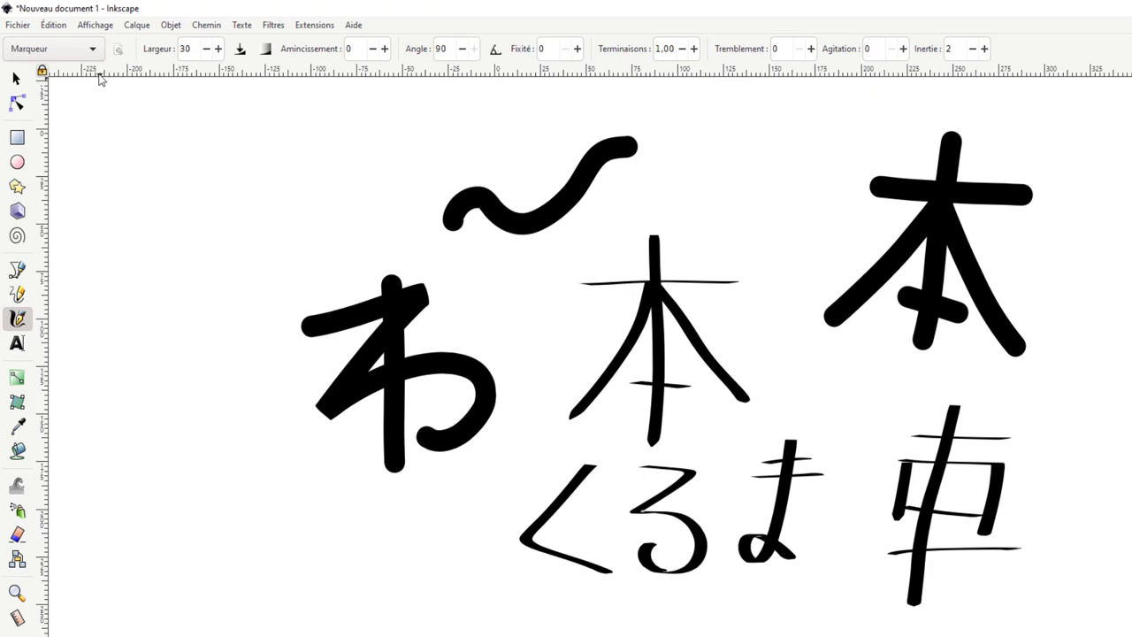
# Load the Brosse preset for the calligraphy pen
pyautogui.click(76, 50)
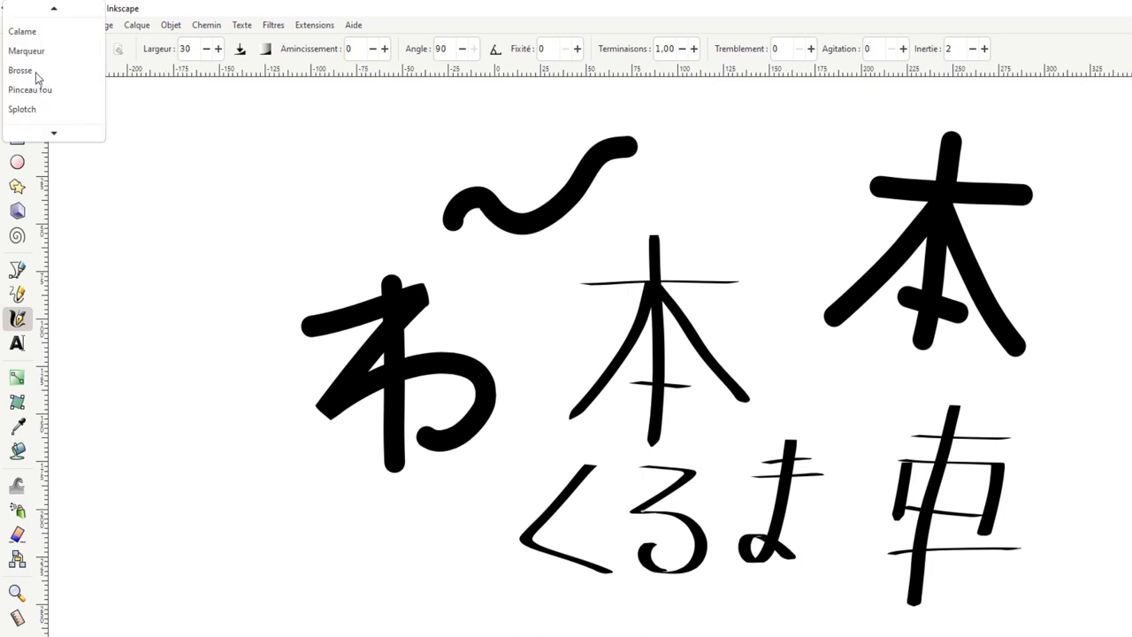
pyautogui.press('Escape')
pyautogui.click(59, 54)
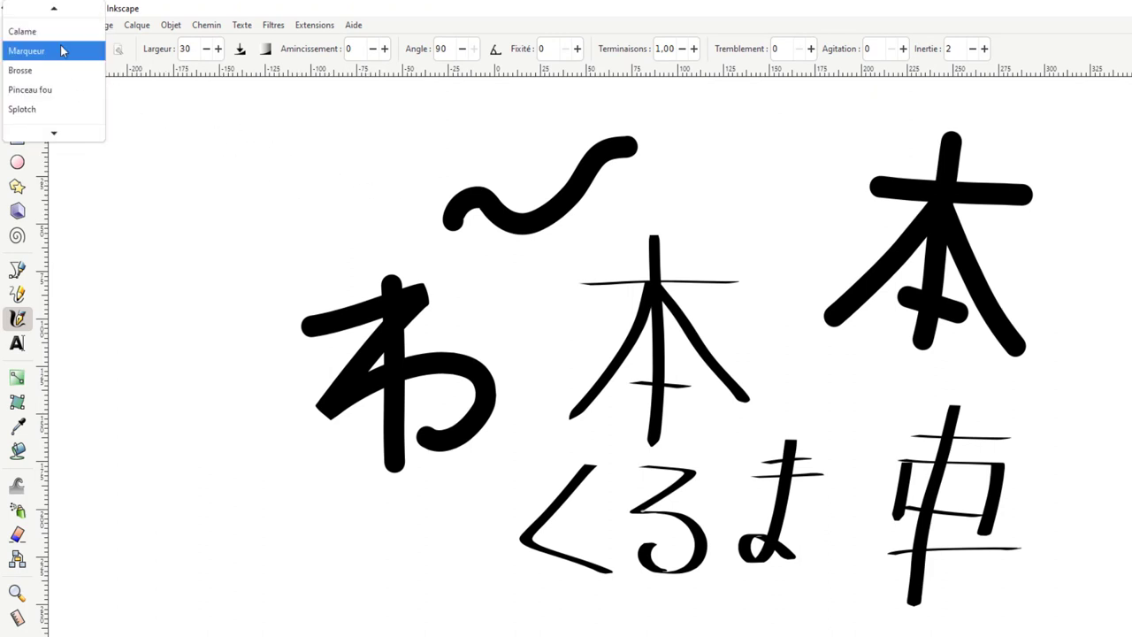
pyautogui.press('Escape')
pyautogui.click(18, 77)
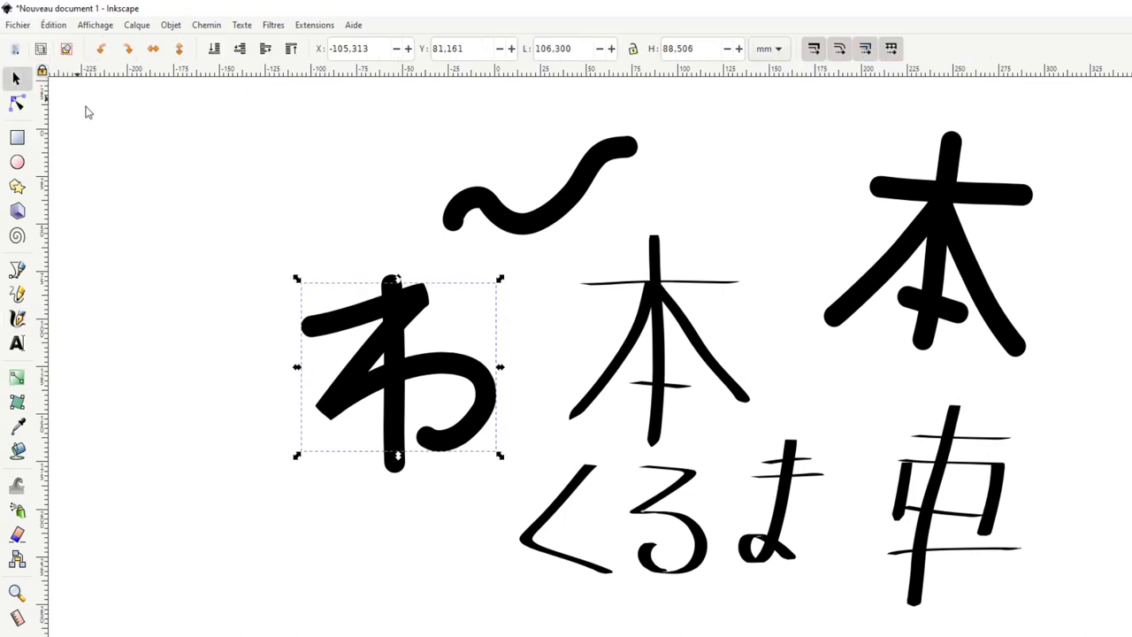
pyautogui.click(208, 231)
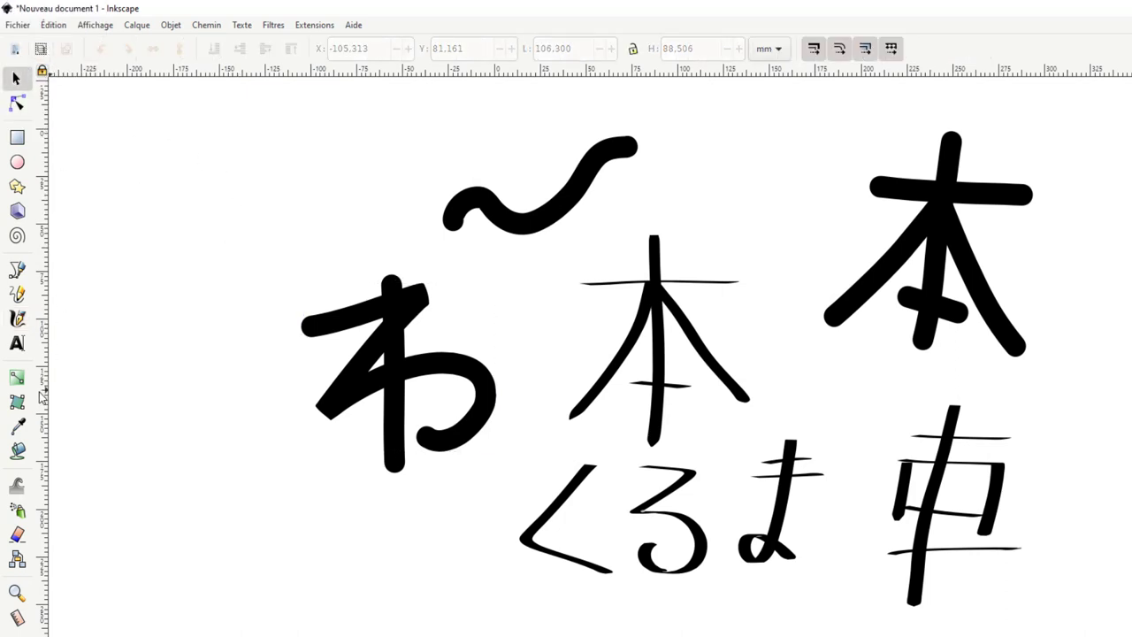
pyautogui.click(15, 345)
pyautogui.click(17, 319)
pyautogui.click(46, 50)
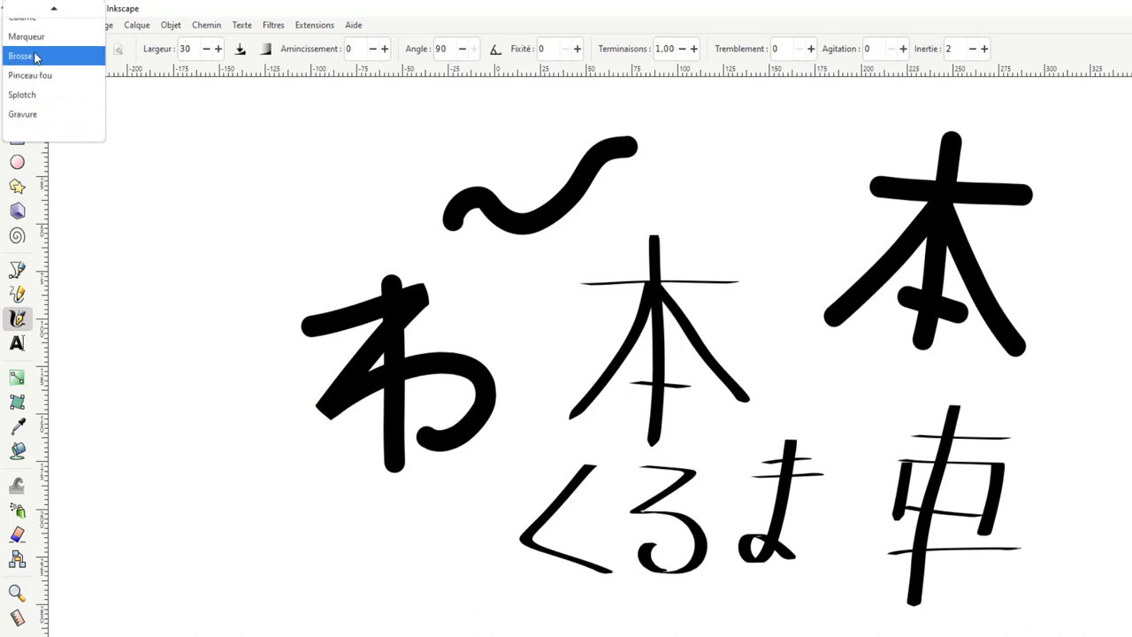
pyautogui.click(37, 53)
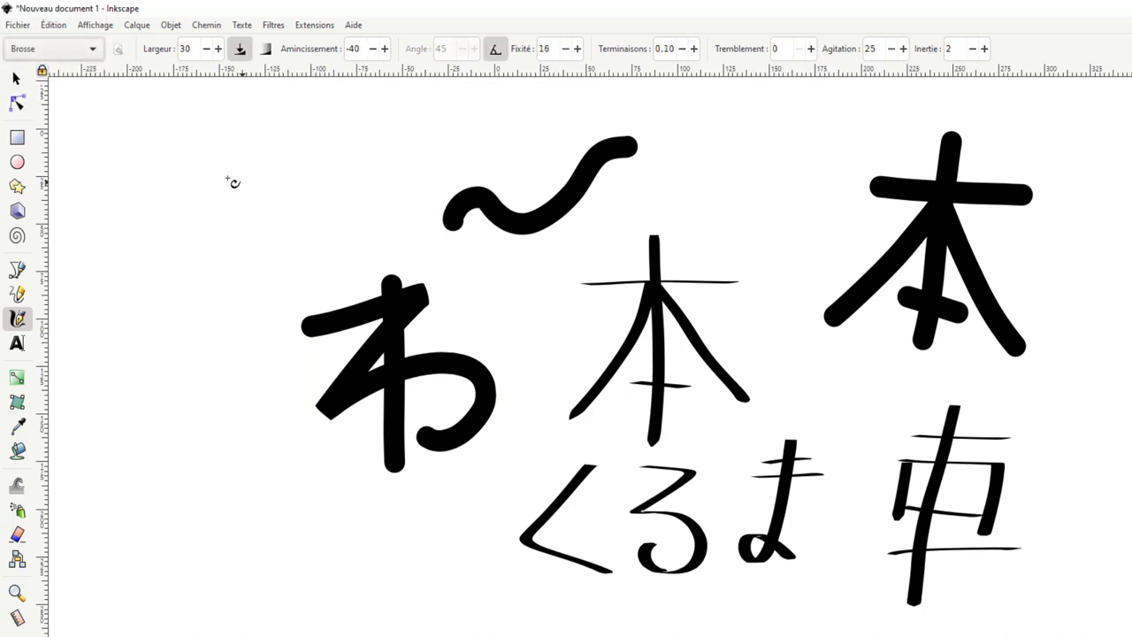
# Select every existing drawing with the Selector and delete them all
pyautogui.click(16, 78)
pyautogui.moveTo(265, 115); pyautogui.dragTo(750, 550)
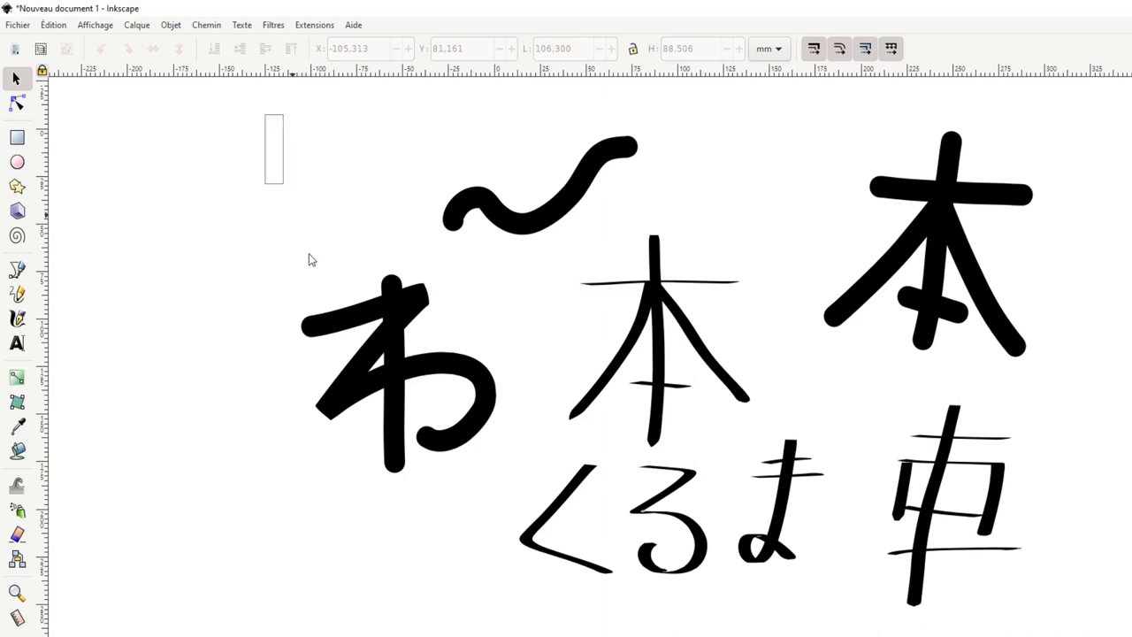
pyautogui.moveTo(806, 577); pyautogui.dragTo(1095, 632)
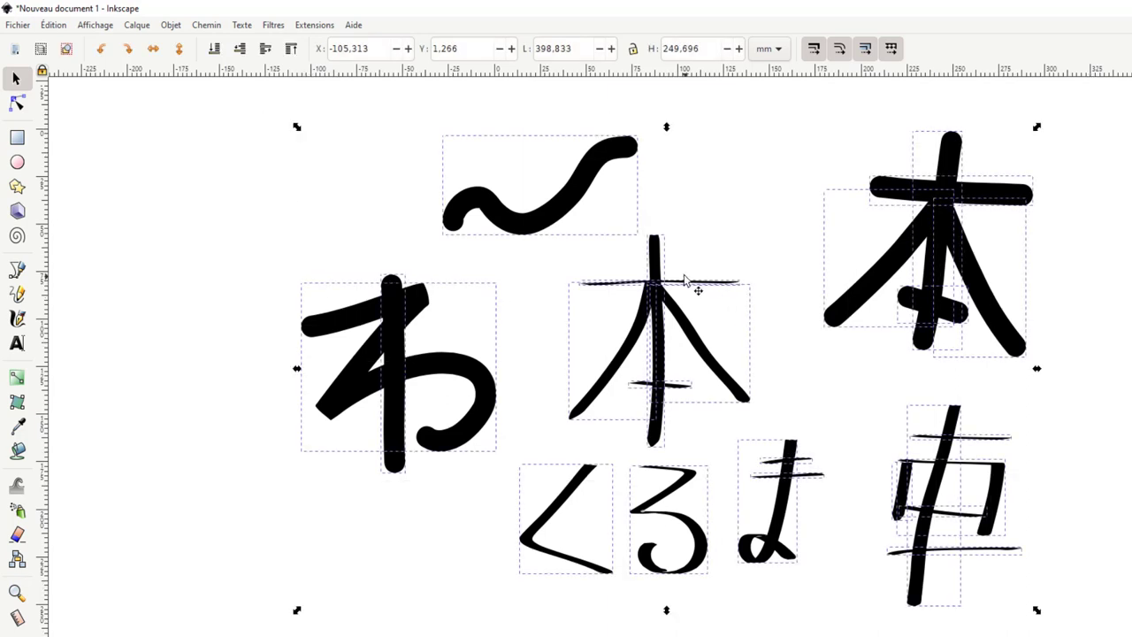
pyautogui.press('Delete')
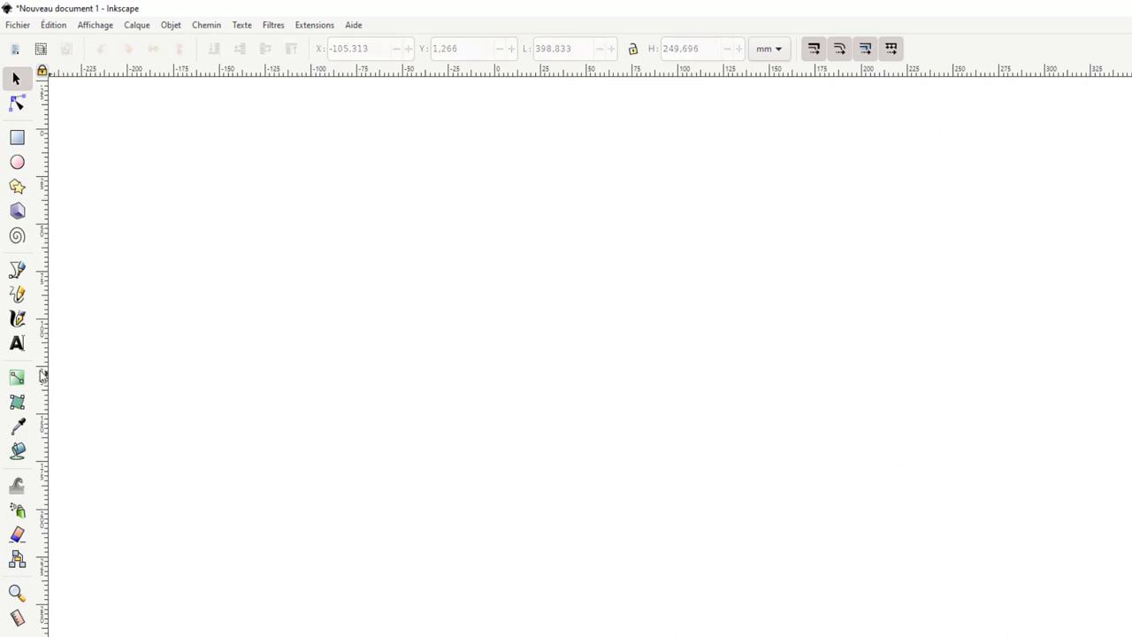
# Draw わ and 大 with a dakuten mark in thick Brosse strokes
pyautogui.click(17, 318)
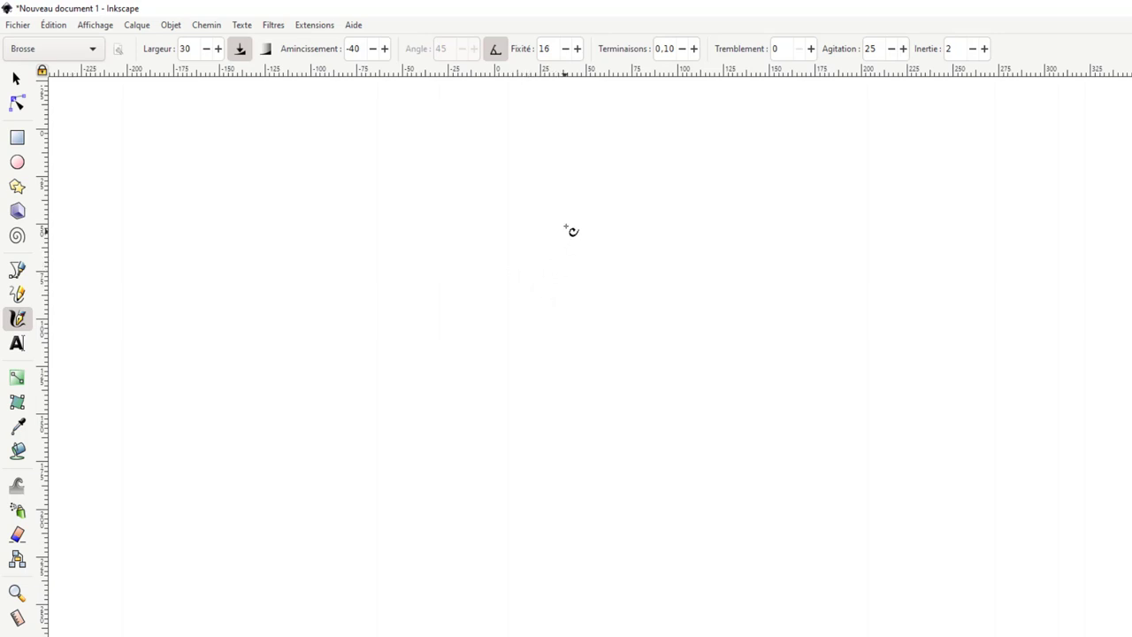
pyautogui.moveTo(570, 229); pyautogui.dragTo(559, 449)
pyautogui.moveTo(494, 267)
pyautogui.mouseDown()
pyautogui.moveTo(493, 385)
pyautogui.moveTo(483, 395)
pyautogui.mouseUp()
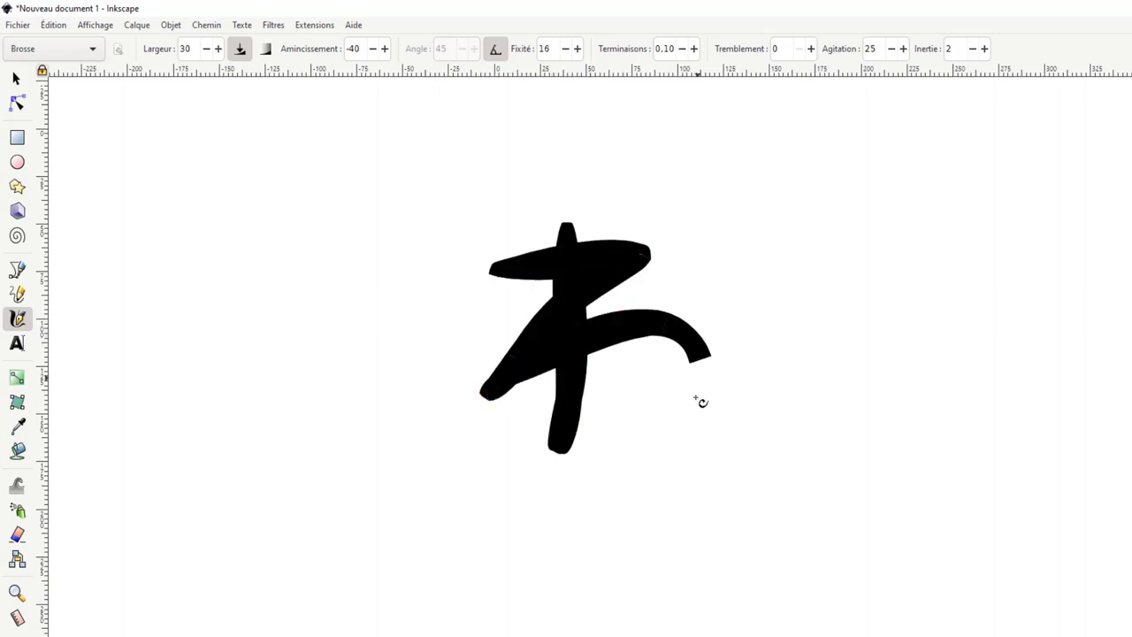
pyautogui.moveTo(597, 339); pyautogui.dragTo(626, 436)
pyautogui.moveTo(823, 232); pyautogui.dragTo(1004, 230)
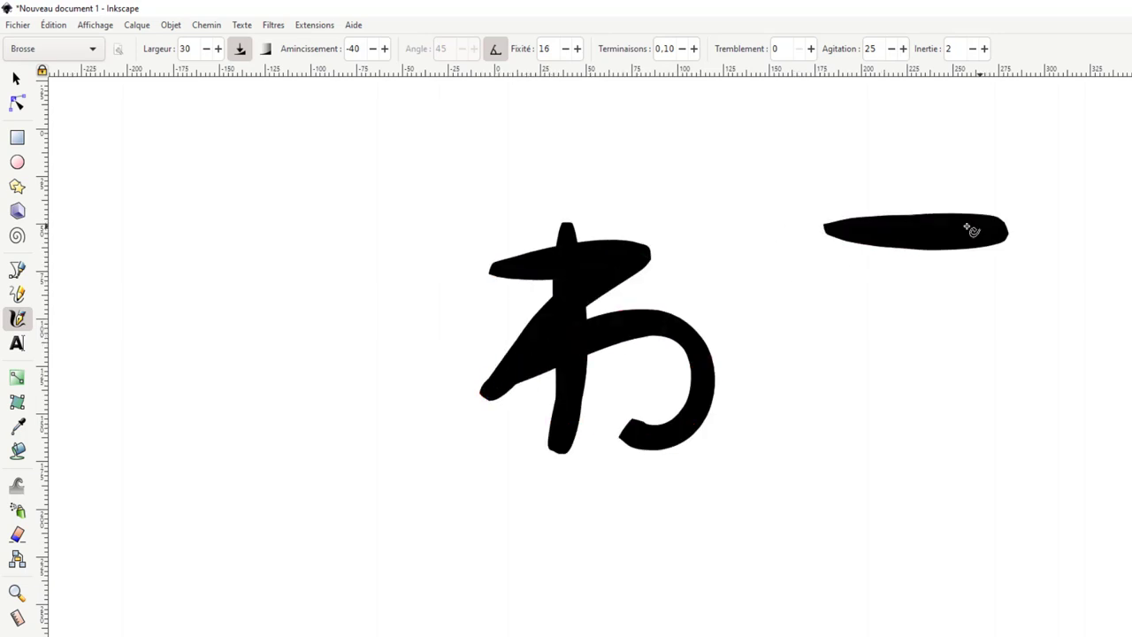
pyautogui.moveTo(909, 168)
pyautogui.mouseDown()
pyautogui.moveTo(782, 454)
pyautogui.moveTo(767, 462)
pyautogui.mouseUp()
pyautogui.moveTo(912, 254); pyautogui.dragTo(1023, 461)
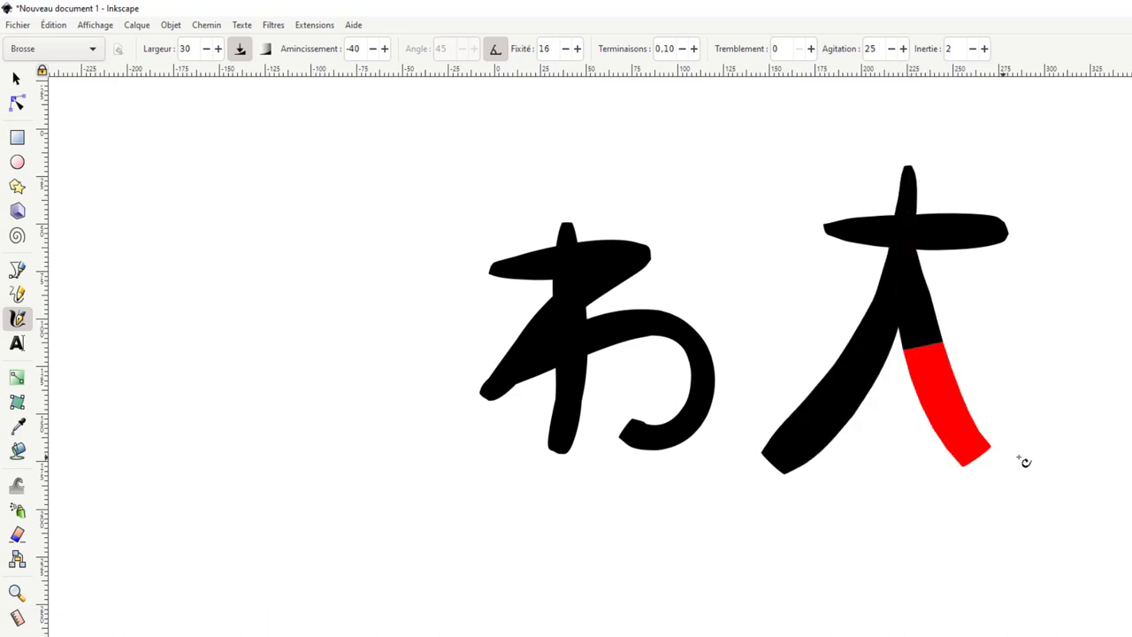
pyautogui.moveTo(1066, 162); pyautogui.dragTo(1040, 193)
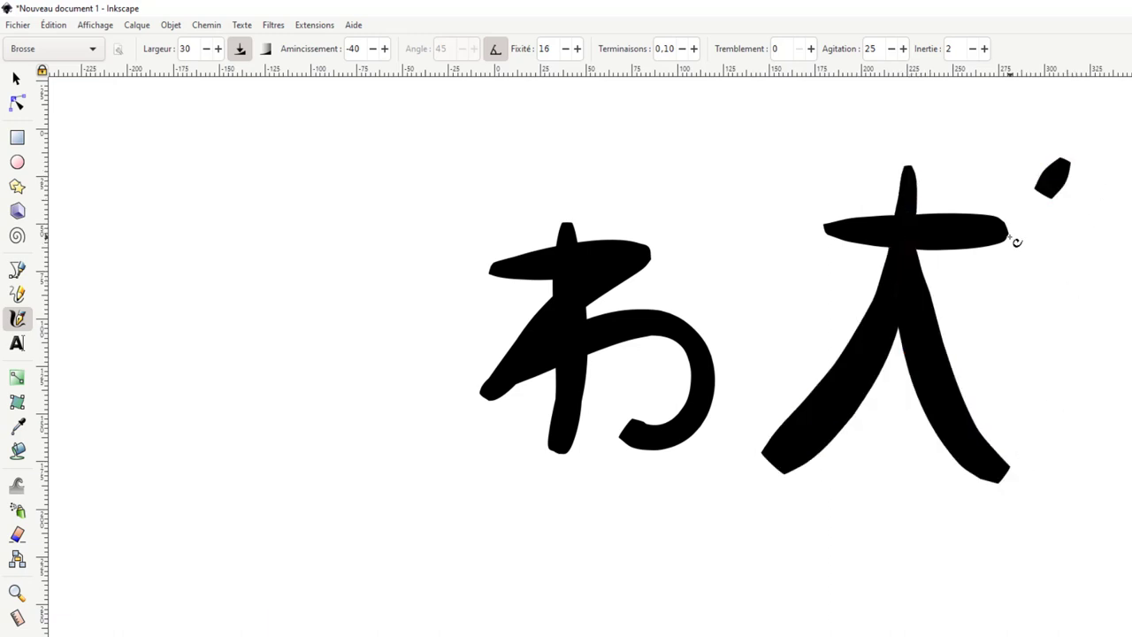
# Draw お left of わ, then い, ろ and に underneath
pyautogui.moveTo(266, 235); pyautogui.dragTo(389, 237)
pyautogui.moveTo(309, 194)
pyautogui.mouseDown()
pyautogui.moveTo(294, 407)
pyautogui.moveTo(392, 336)
pyautogui.moveTo(349, 434)
pyautogui.mouseUp()
pyautogui.click(416, 286)
pyautogui.moveTo(407, 492)
pyautogui.mouseDown()
pyautogui.moveTo(409, 599)
pyautogui.moveTo(450, 611)
pyautogui.mouseUp()
pyautogui.moveTo(495, 503)
pyautogui.mouseDown()
pyautogui.moveTo(487, 607)
pyautogui.moveTo(499, 630)
pyautogui.mouseUp()
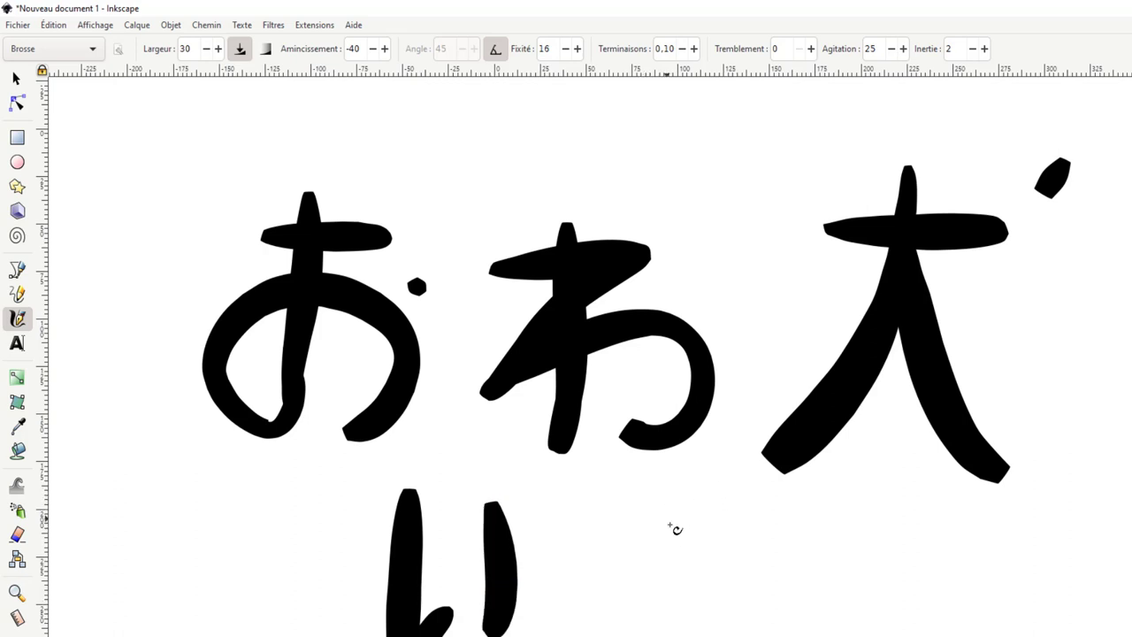
pyautogui.moveTo(653, 498); pyautogui.dragTo(606, 631)
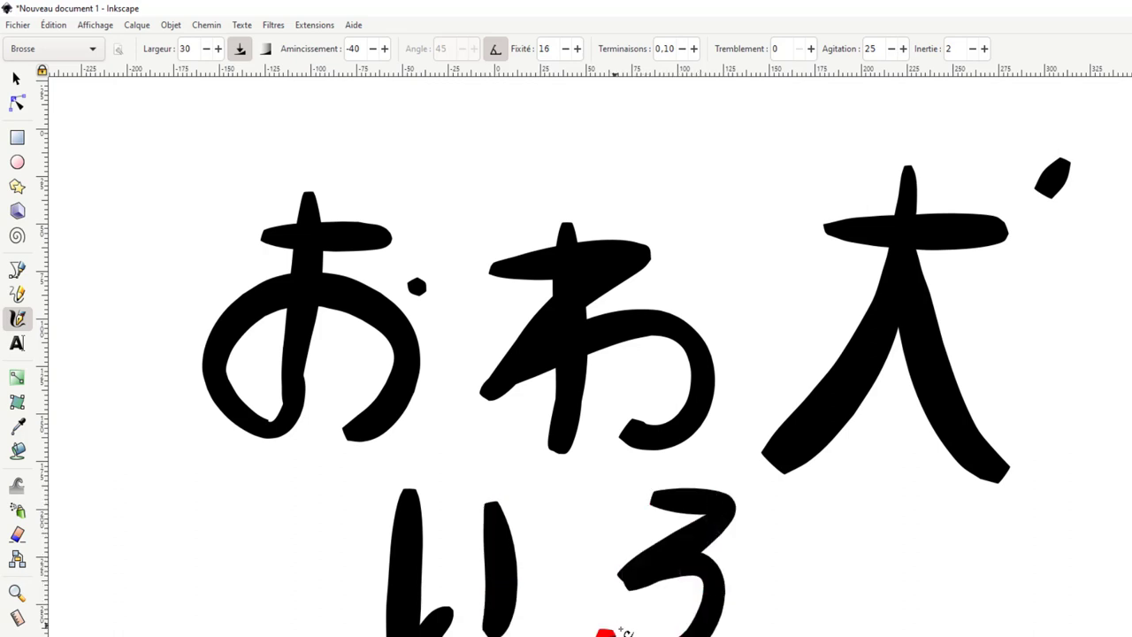
pyautogui.moveTo(823, 506); pyautogui.dragTo(885, 550)
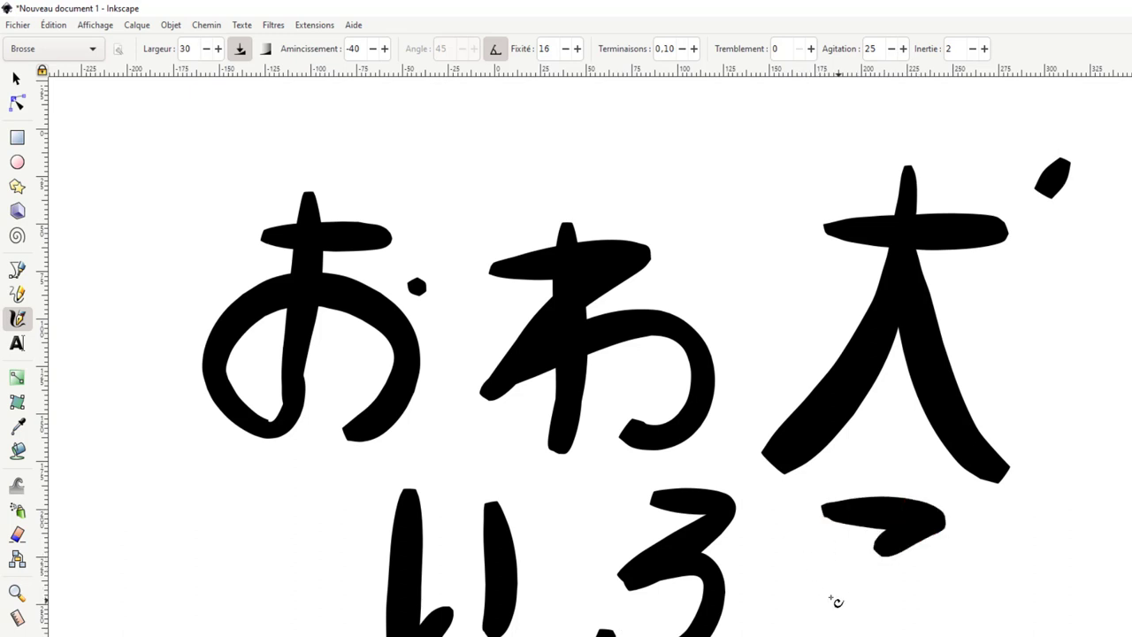
pyautogui.moveTo(831, 594); pyautogui.dragTo(800, 635)
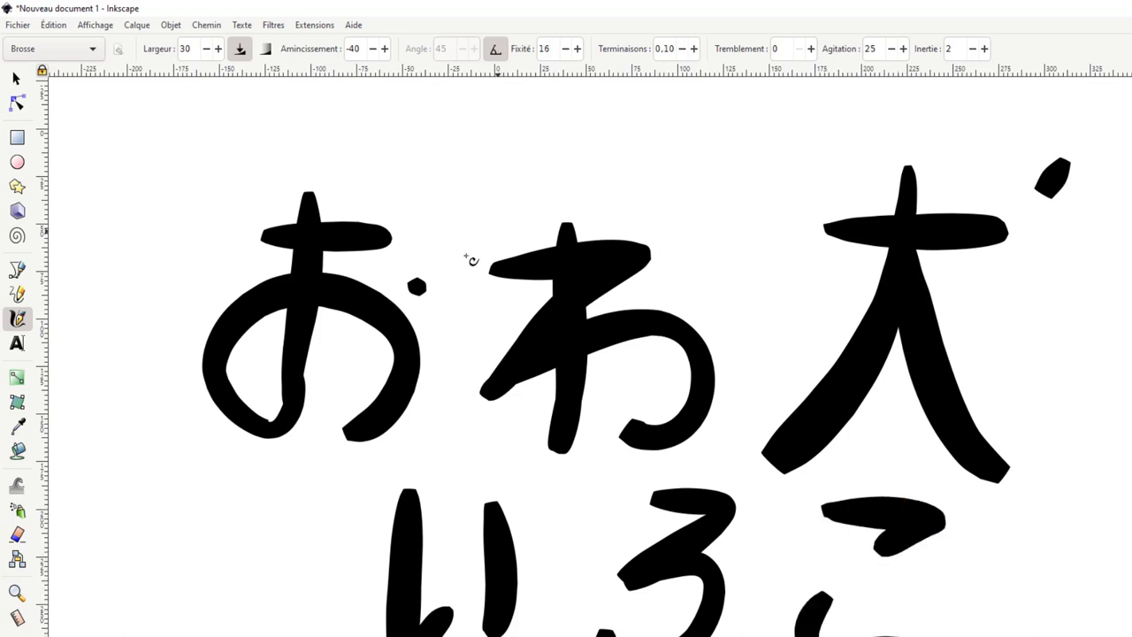
# Switch the pen to the Gravure preset and draw a thin wavy test line above わ
pyautogui.click(92, 53)
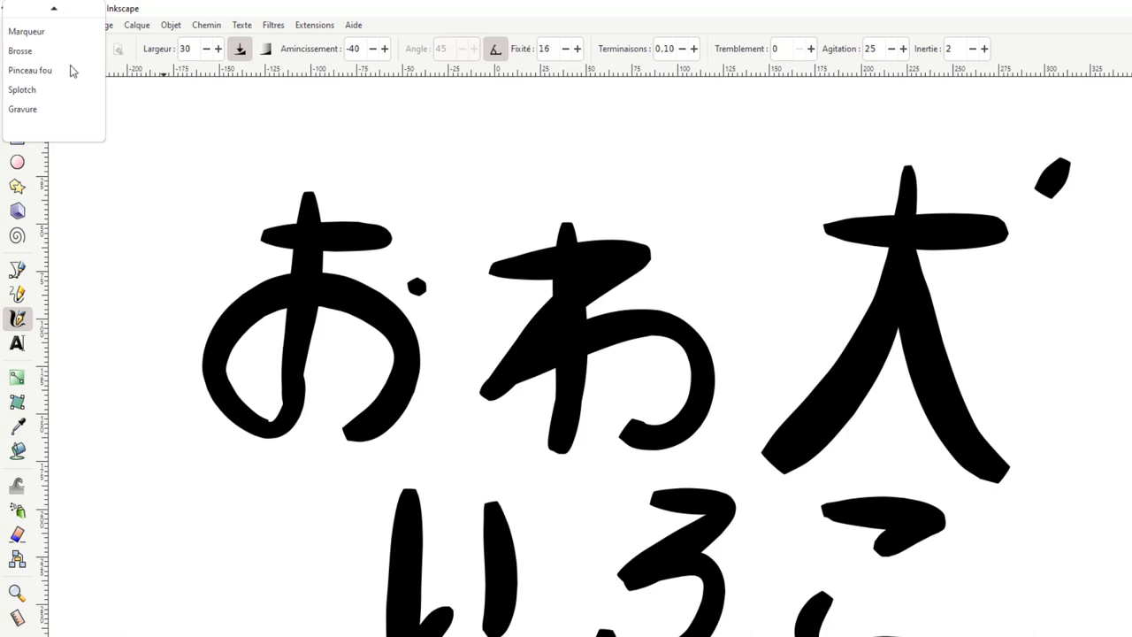
pyautogui.click(50, 109)
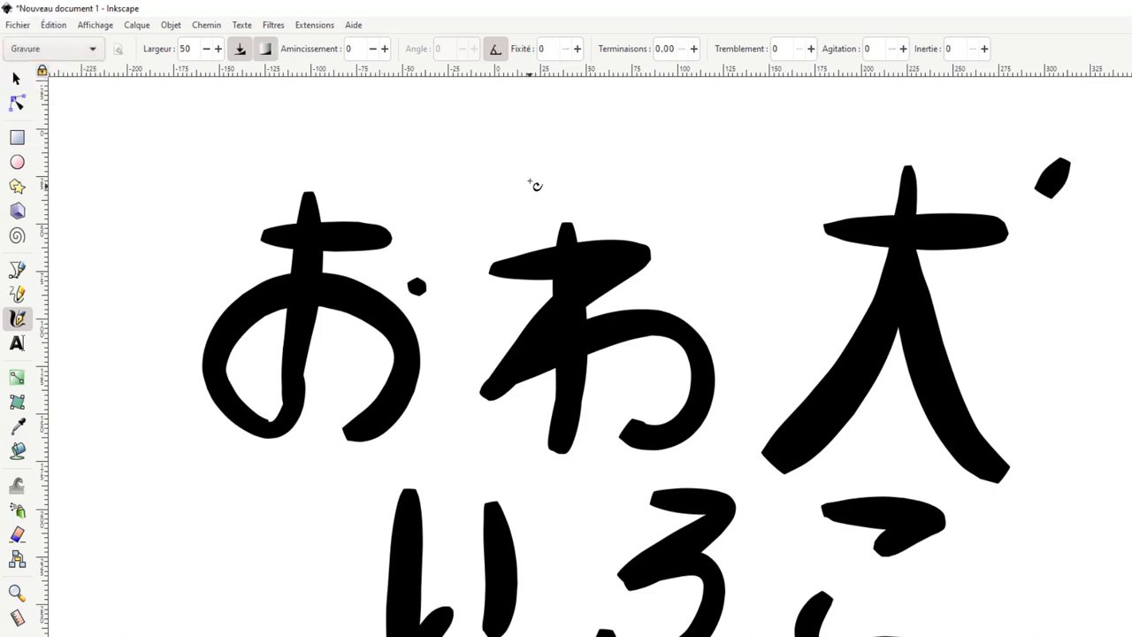
pyautogui.moveTo(532, 182)
pyautogui.mouseDown()
pyautogui.moveTo(628, 204)
pyautogui.moveTo(729, 328)
pyautogui.mouseUp()
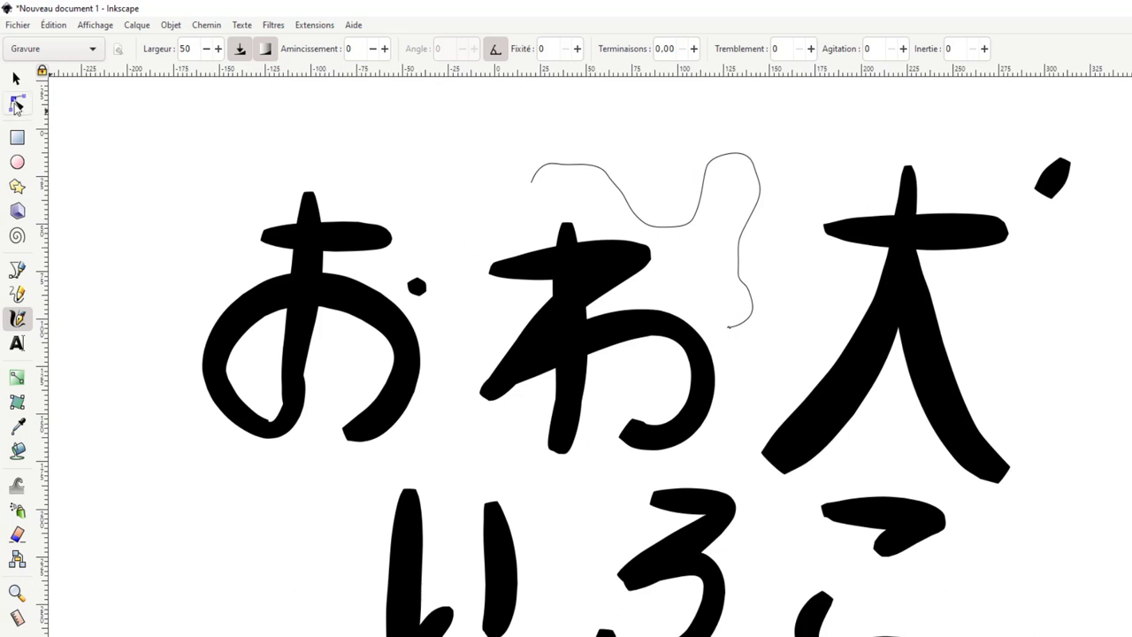
# Inspect the nodes of お's vertical stroke, loop and crossbar with the Node tool
pyautogui.click(17, 103)
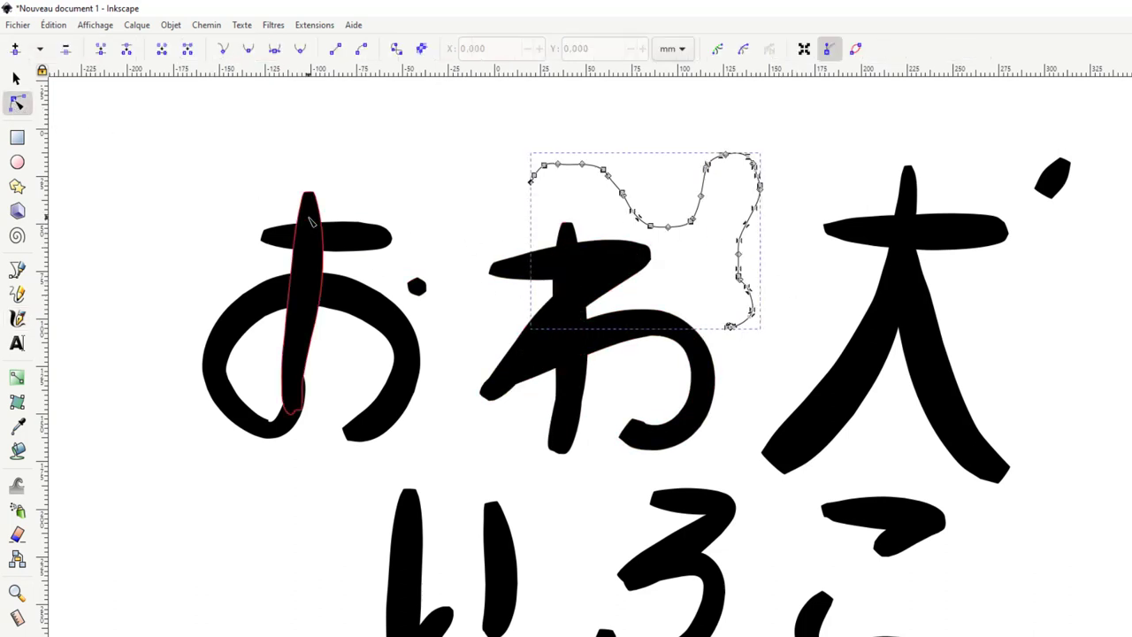
pyautogui.click(319, 324)
pyautogui.click(262, 303)
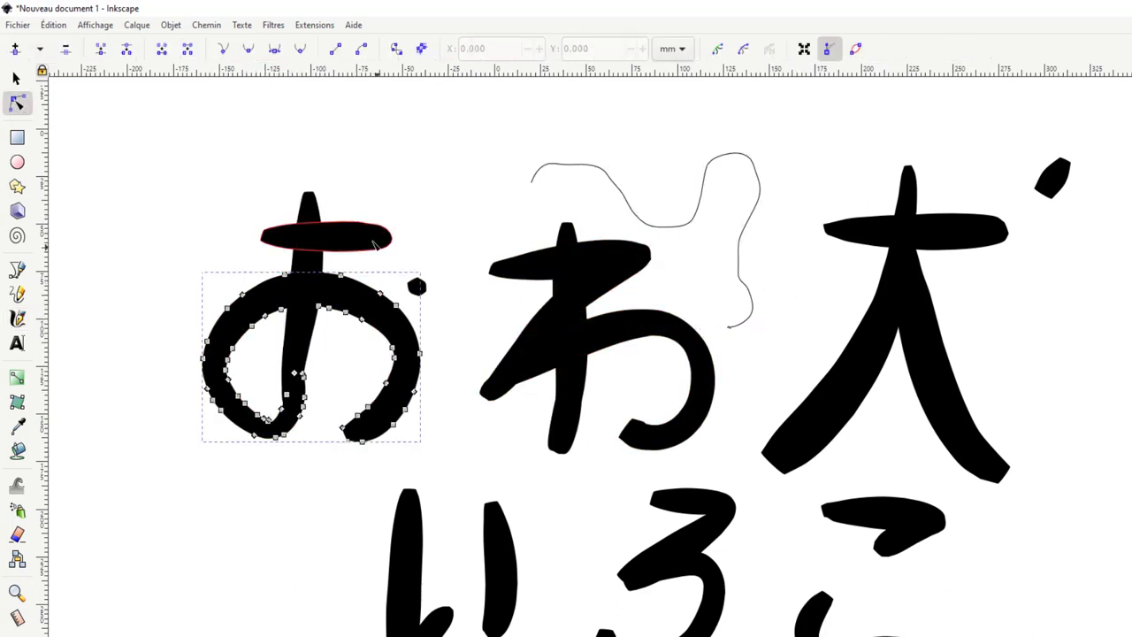
pyautogui.click(345, 238)
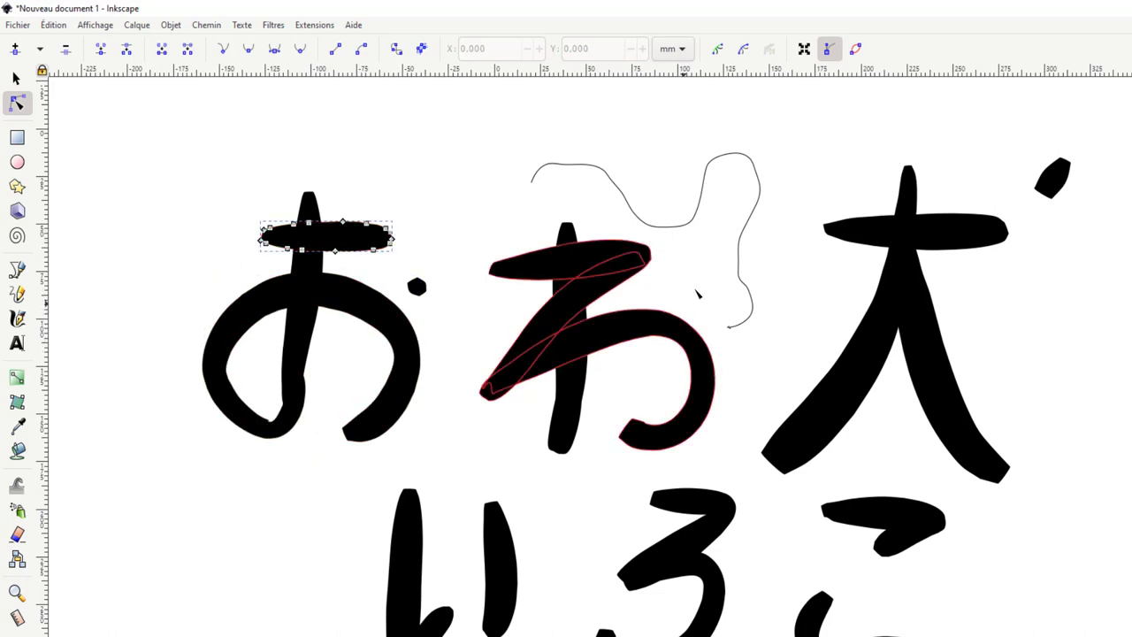
# Rubber-band select every character on the canvas with the Selector
pyautogui.click(16, 77)
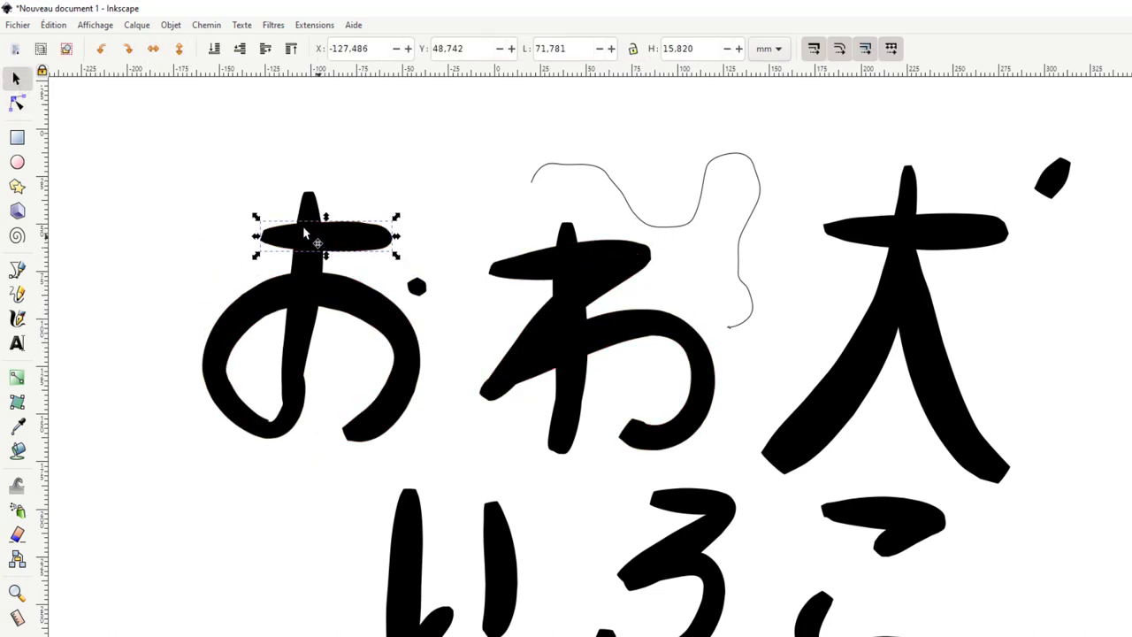
pyautogui.moveTo(176, 134); pyautogui.dragTo(1131, 636)
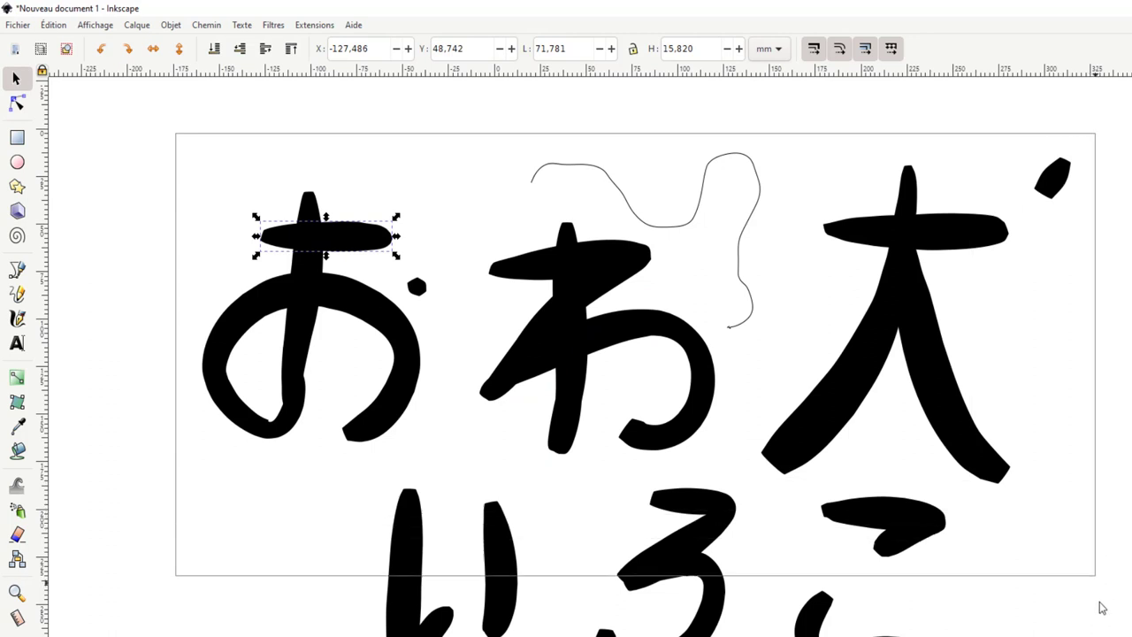
pyautogui.moveTo(1131, 636); pyautogui.dragTo(1131, 636)
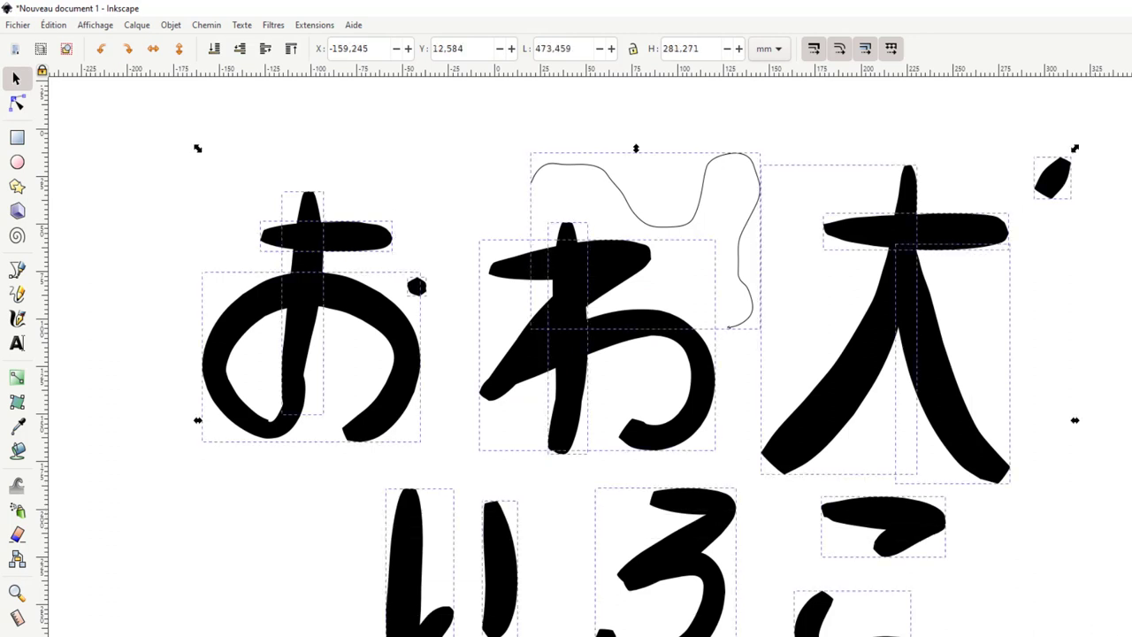
# Delete the selected characters and draw a thin arc with the Gravure pen
pyautogui.press('Delete')
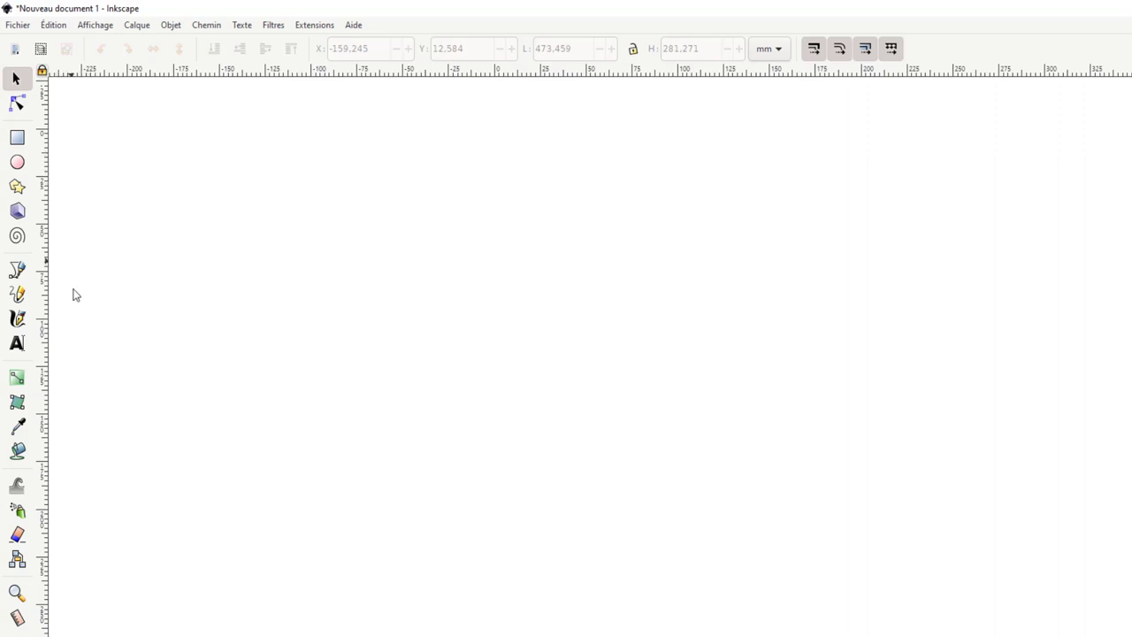
pyautogui.click(17, 319)
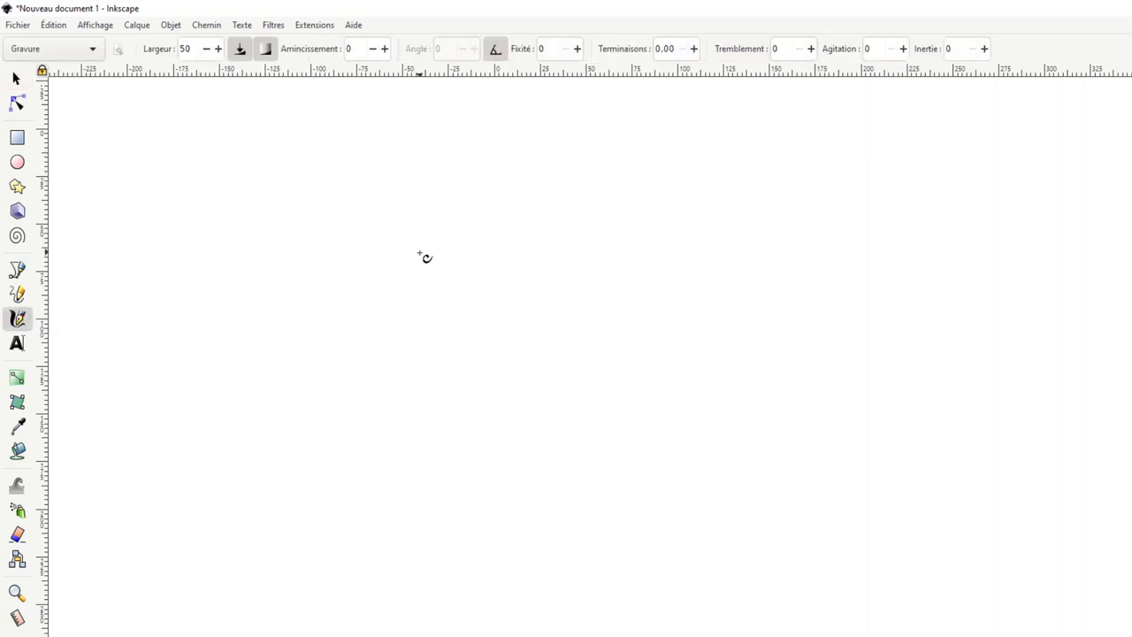
pyautogui.moveTo(444, 235); pyautogui.dragTo(536, 299)
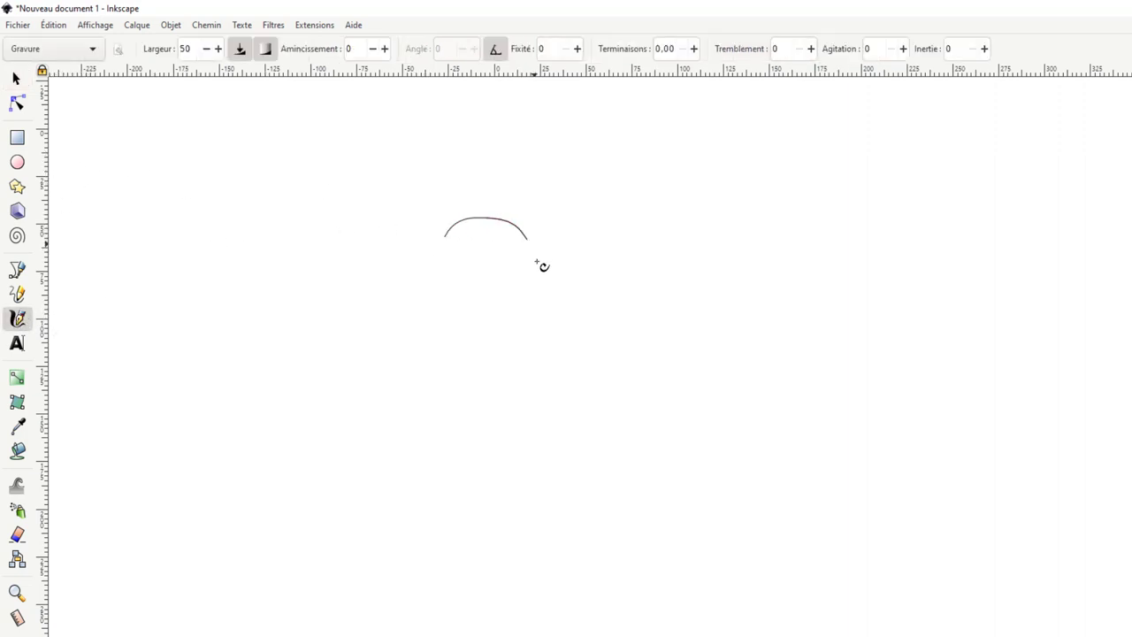
# Switch the pen to the Calame preset and draw a bold 大
pyautogui.click(88, 52)
pyautogui.scroll(3, 62, 35)
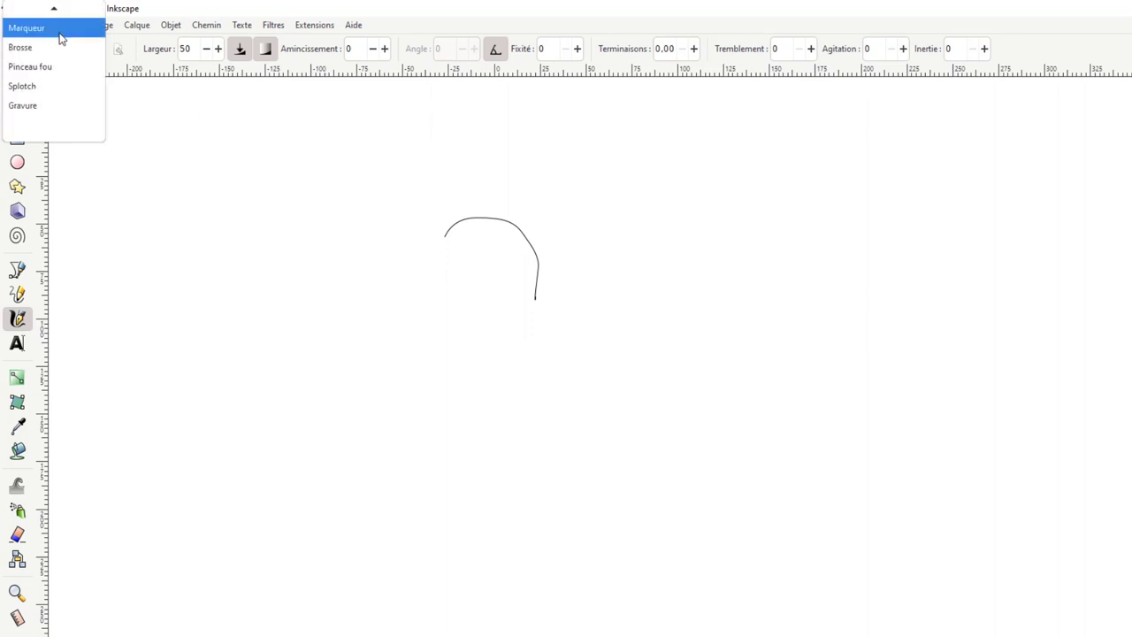
pyautogui.scroll(1, 55, 40)
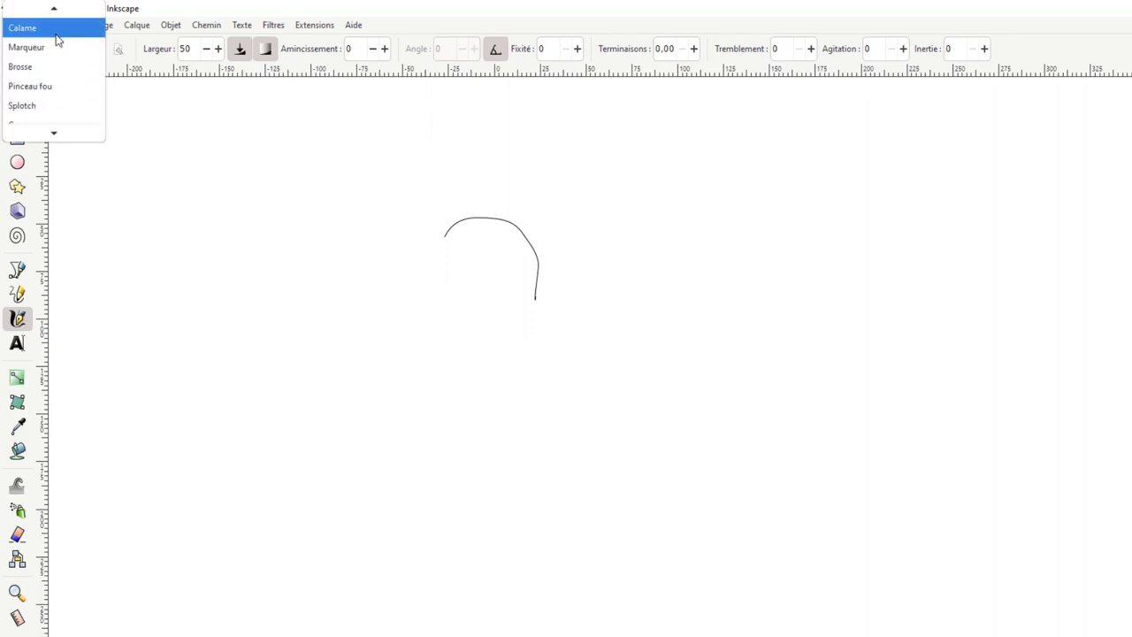
pyautogui.click(57, 28)
pyautogui.moveTo(690, 269); pyautogui.dragTo(857, 278)
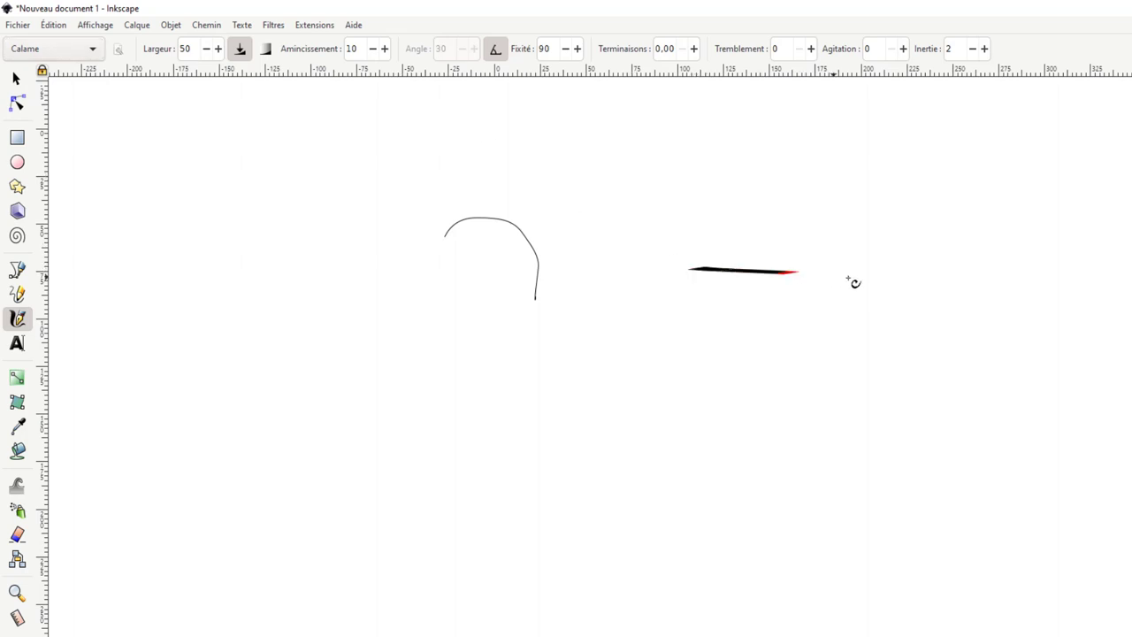
pyautogui.moveTo(768, 227)
pyautogui.mouseDown()
pyautogui.moveTo(699, 434)
pyautogui.moveTo(646, 472)
pyautogui.mouseUp()
pyautogui.moveTo(766, 281)
pyautogui.mouseDown()
pyautogui.moveTo(776, 333)
pyautogui.moveTo(848, 463)
pyautogui.mouseUp()
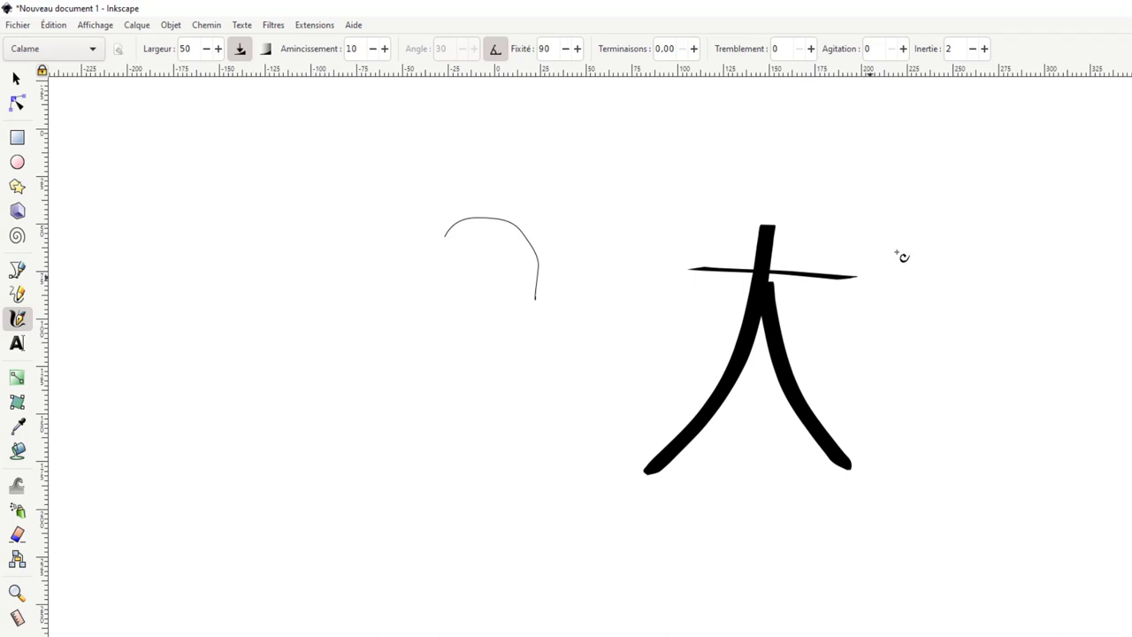
# Raise pen Agitation to 4 and save these settings as a preset named 'toto'
pyautogui.click(903, 49)
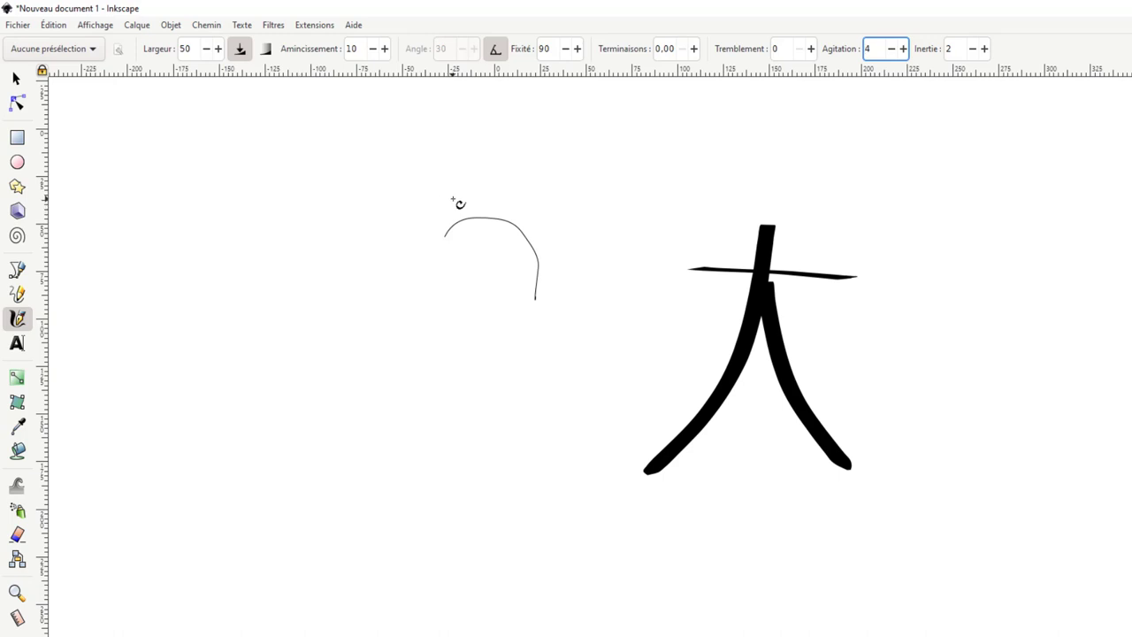
pyautogui.click(118, 48)
pyautogui.write('toto')
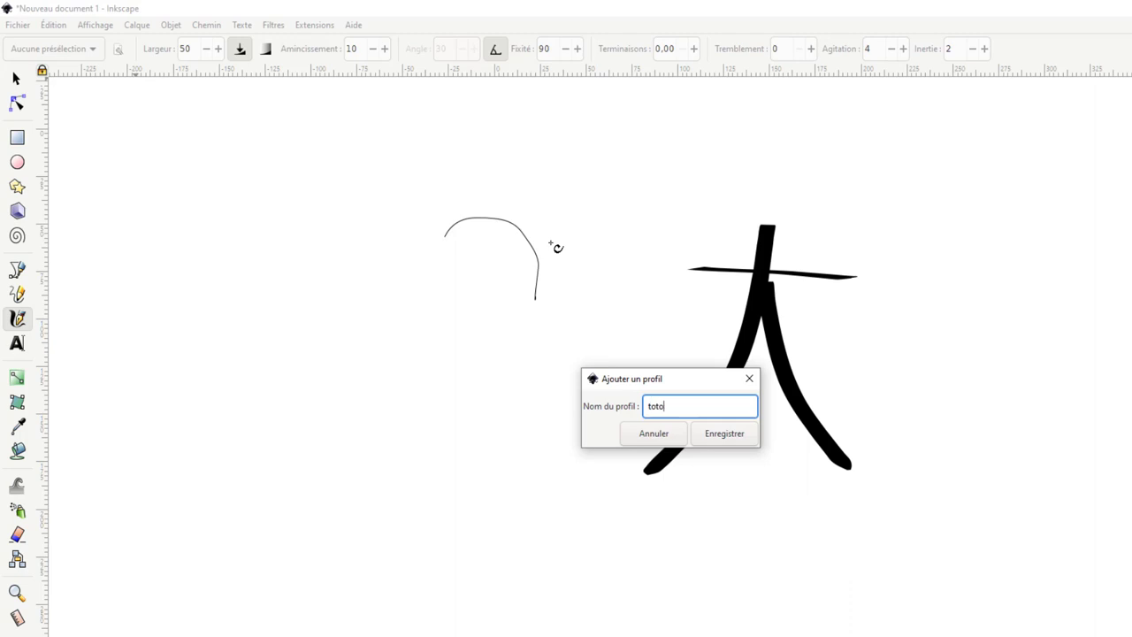
pyautogui.click(725, 434)
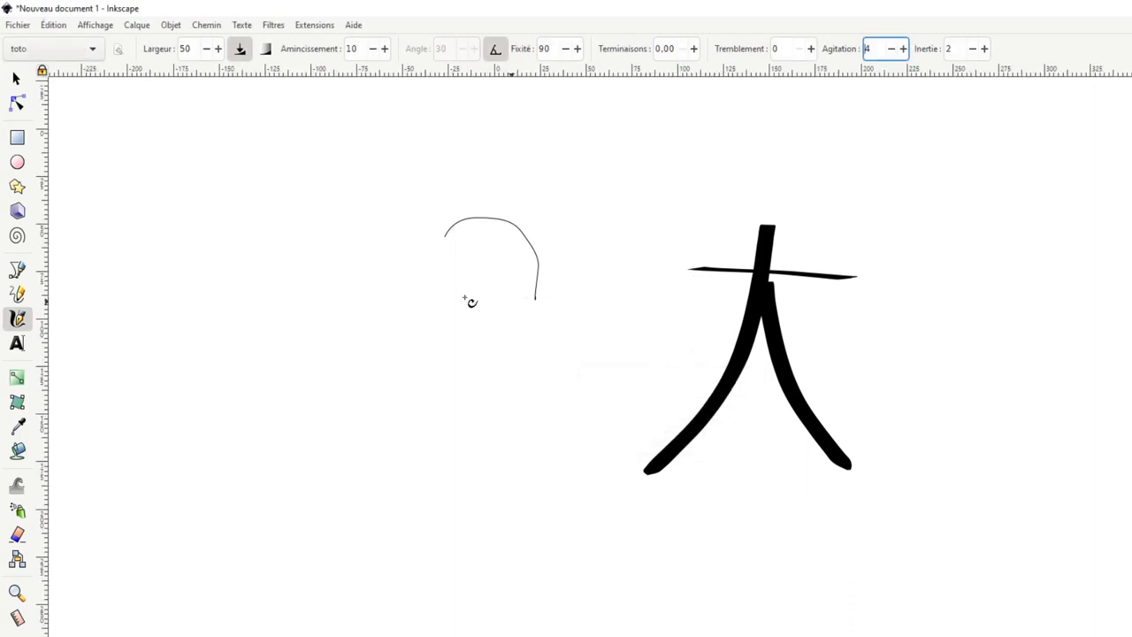
pyautogui.click(23, 26)
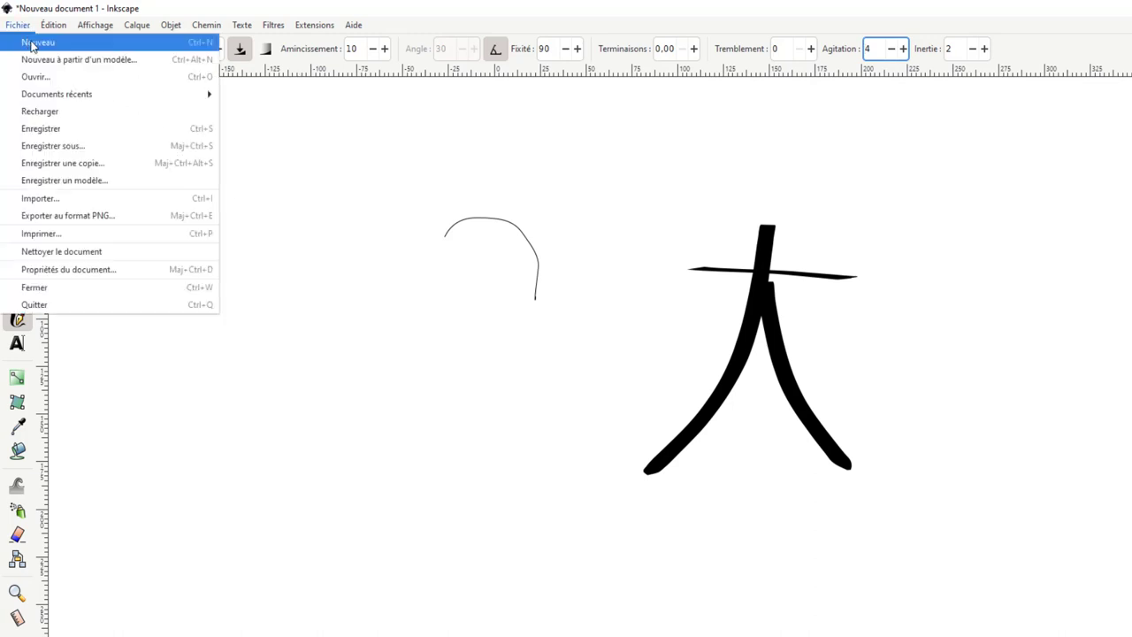
# Create a maximized Nouveau document 2 and apply the toto preset to the calligraphy pen
pyautogui.click(32, 43)
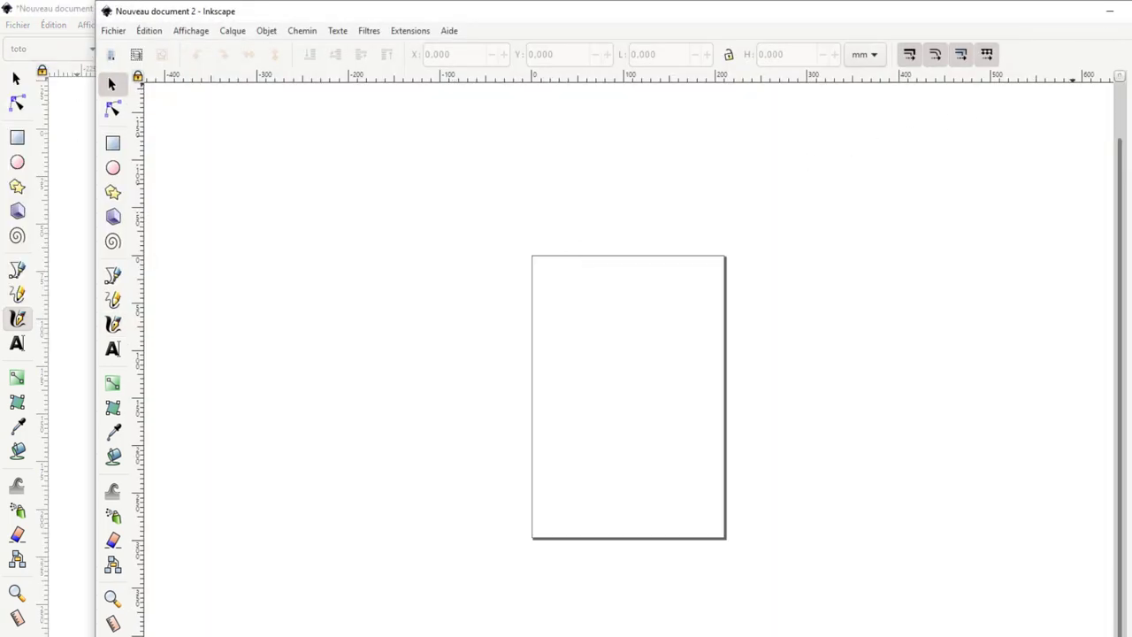
pyautogui.click(1131, 9)
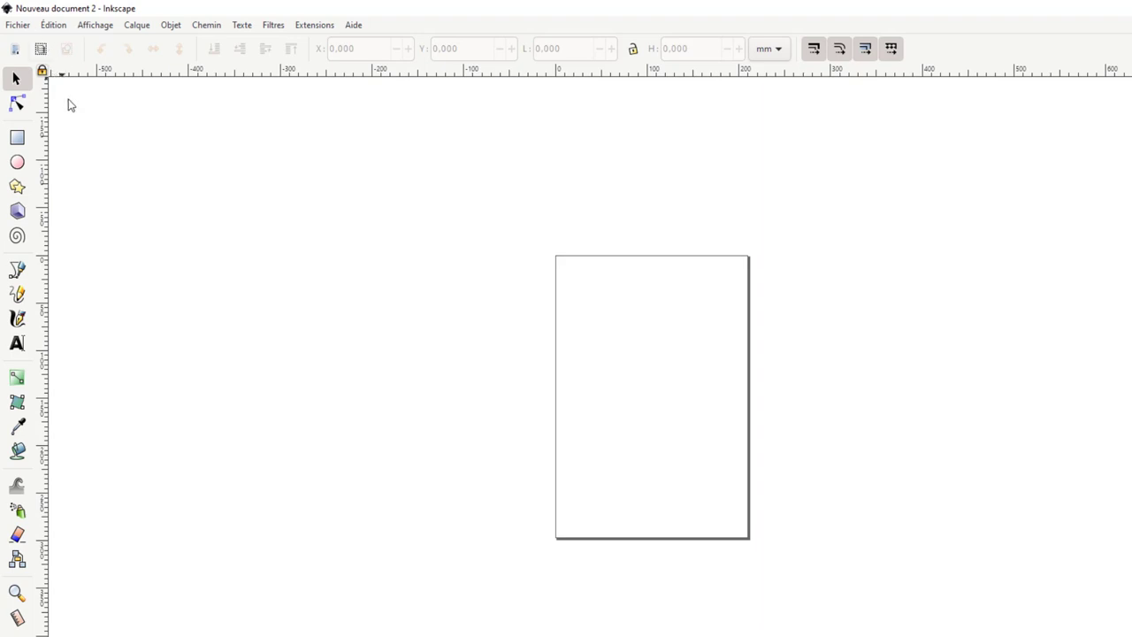
pyautogui.click(18, 319)
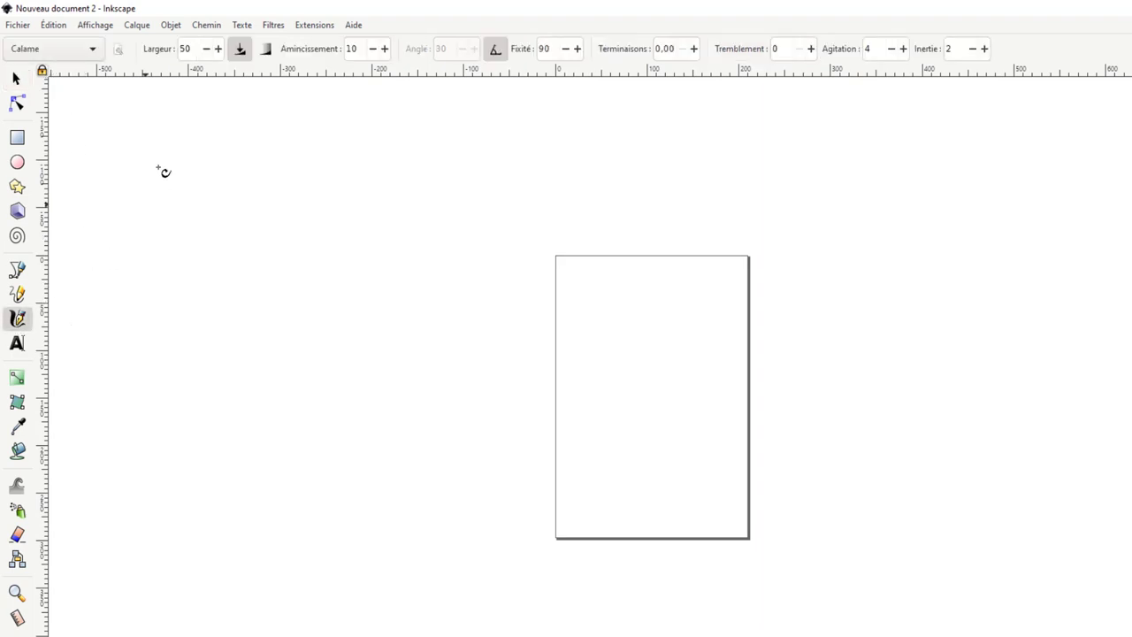
pyautogui.click(86, 51)
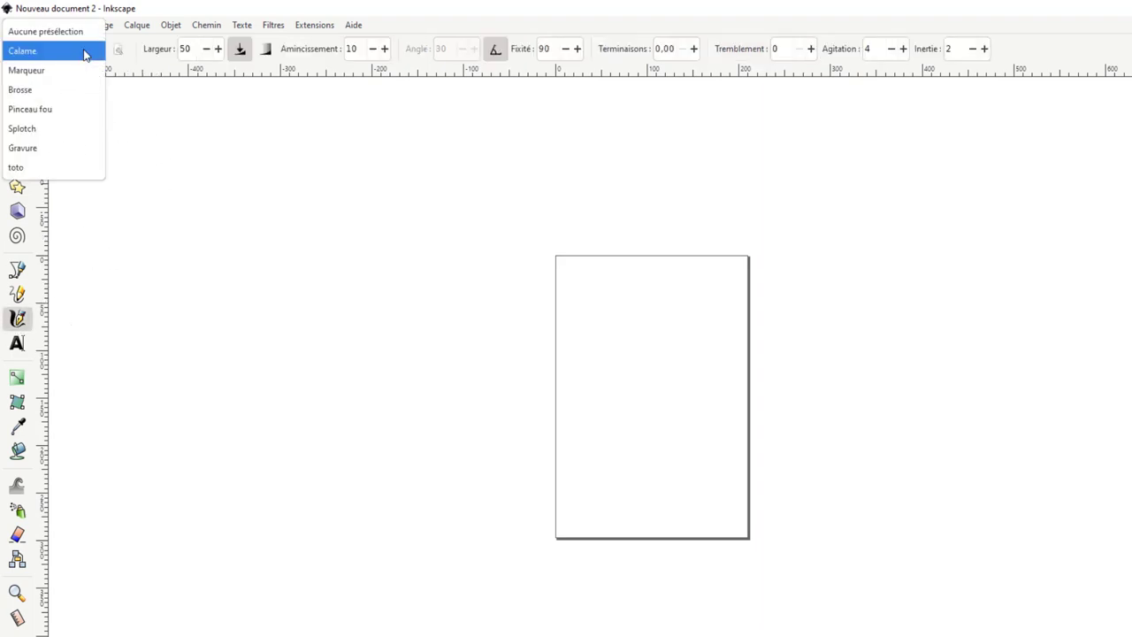
pyautogui.click(77, 169)
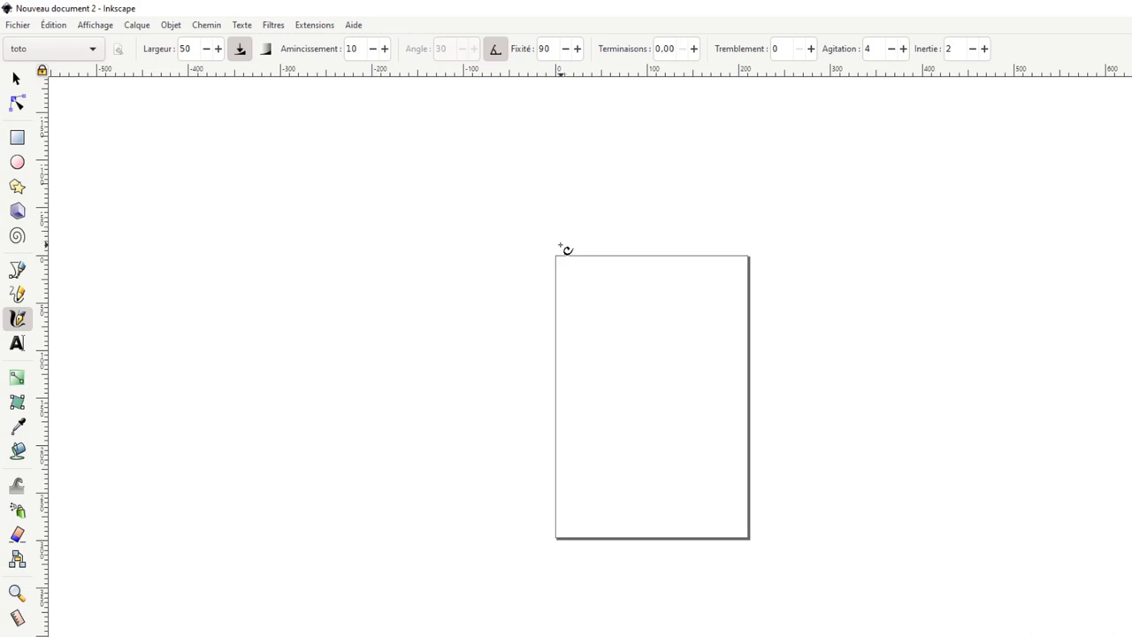
# Open the user configuration folder from the Système page of Inkscape's Préférences
pyautogui.click(62, 25)
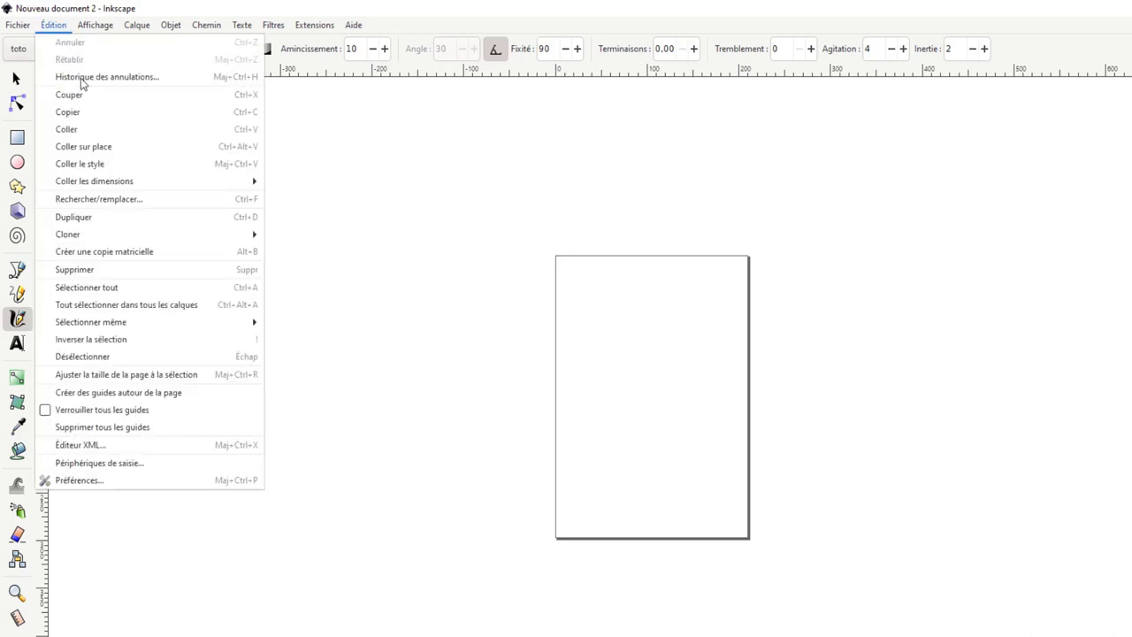
pyautogui.click(152, 480)
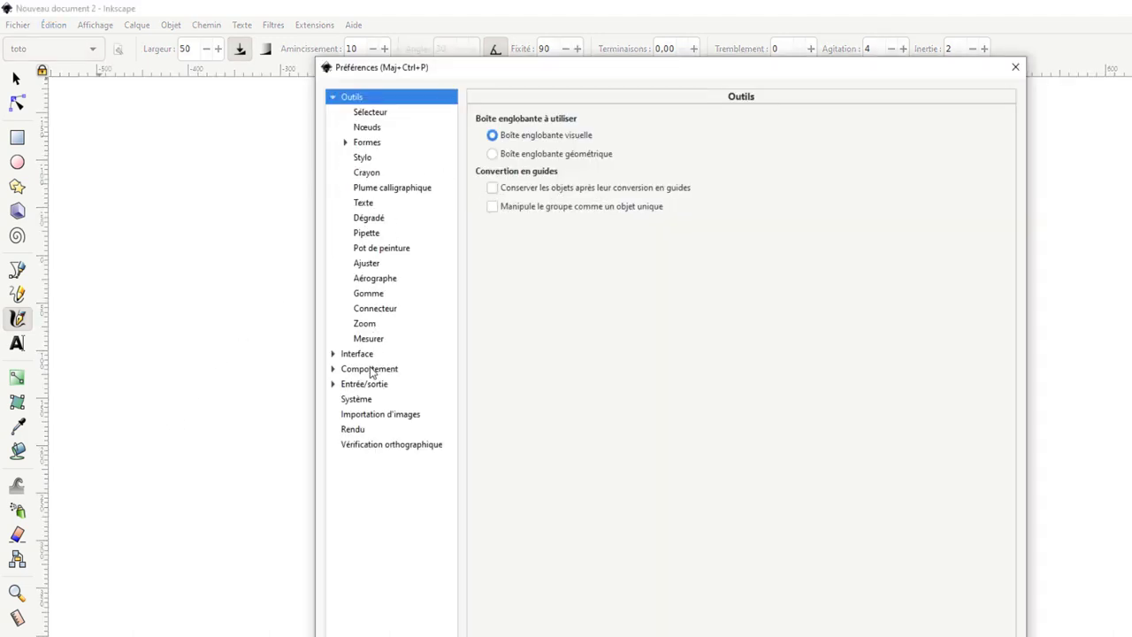
pyautogui.click(363, 400)
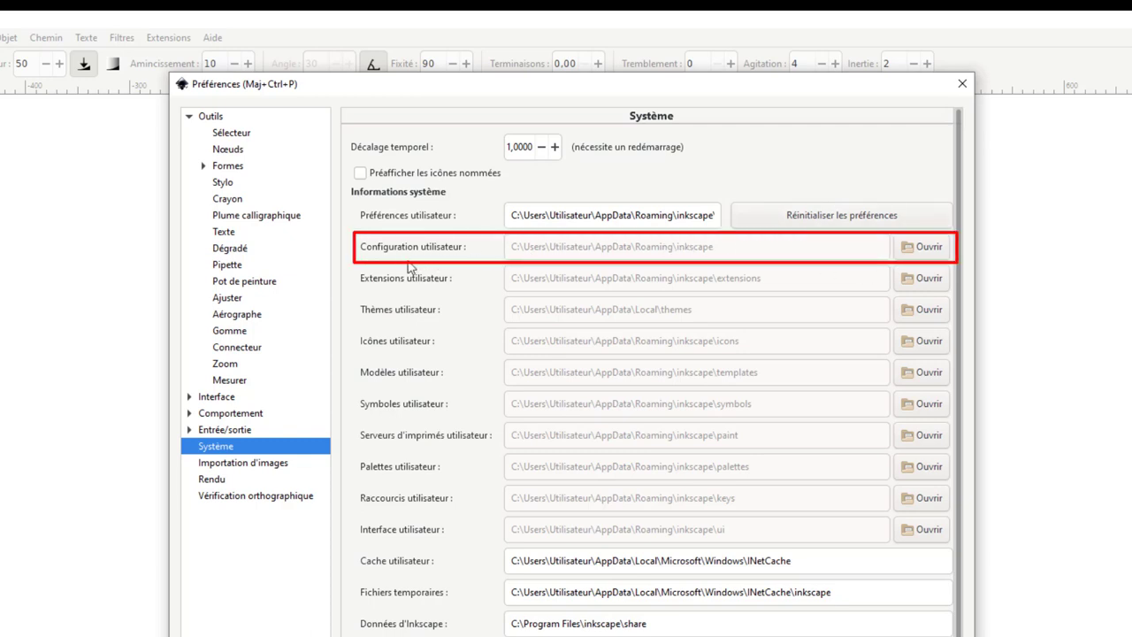
pyautogui.click(927, 248)
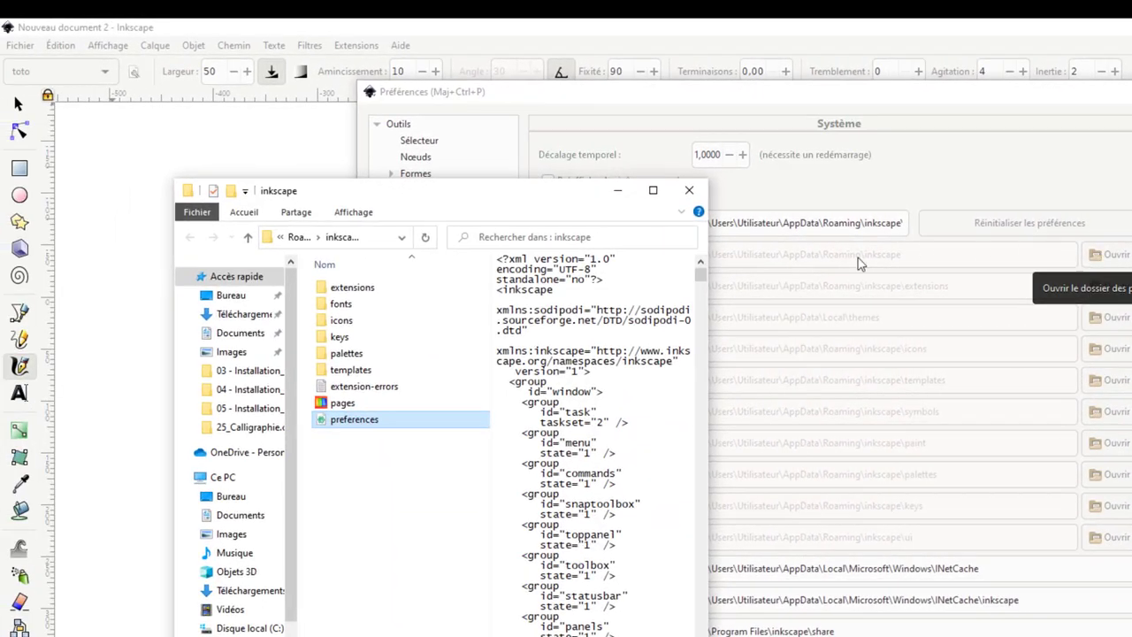
# Maximize the inkscape configuration folder and bring up the preferences file's context menu
pyautogui.click(657, 191)
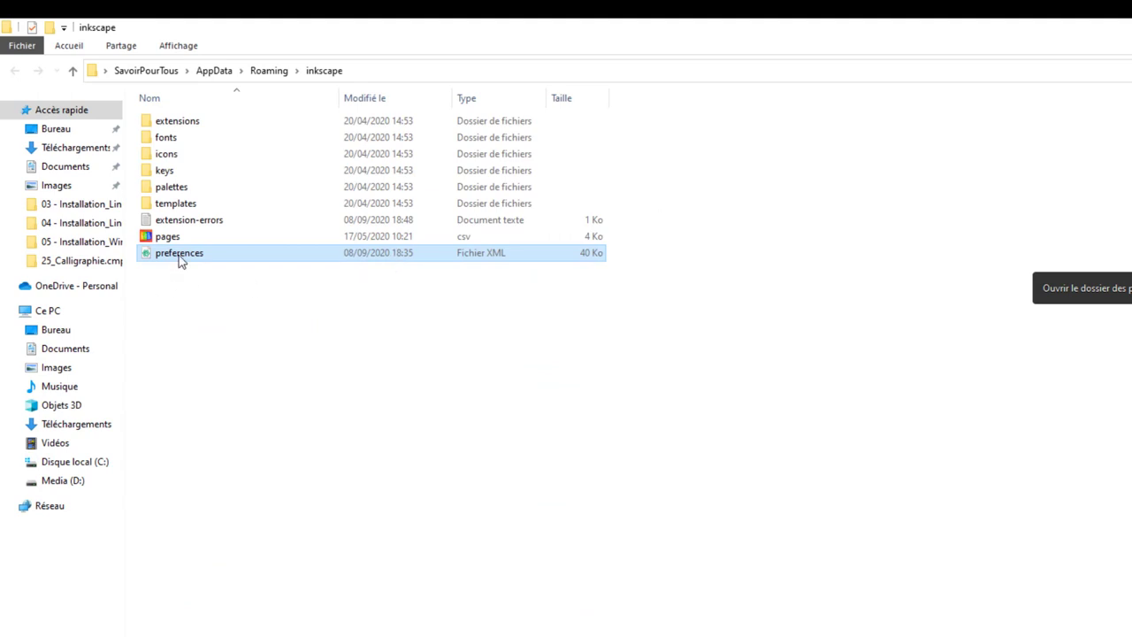
pyautogui.moveTo(179, 254)
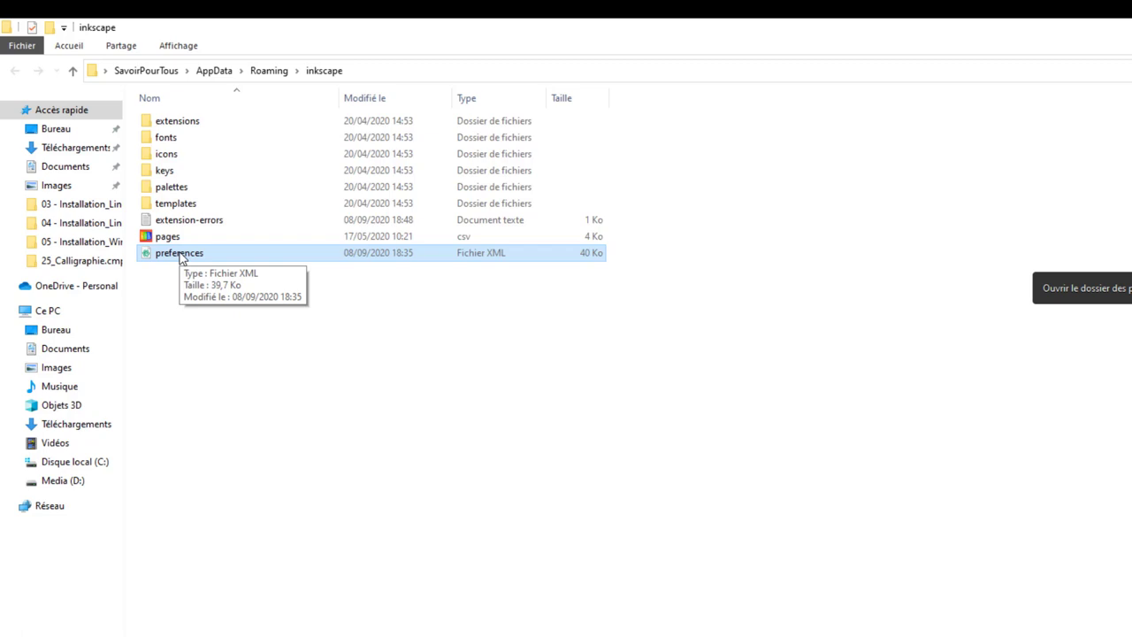
pyautogui.rightClick(179, 255)
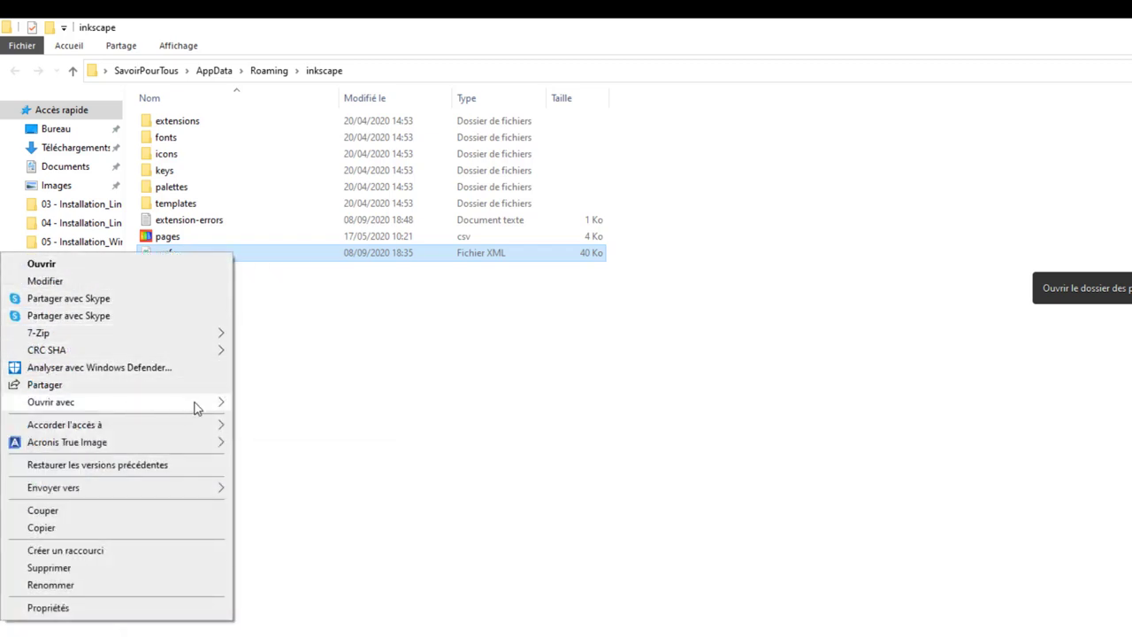
pyautogui.moveTo(52, 401)
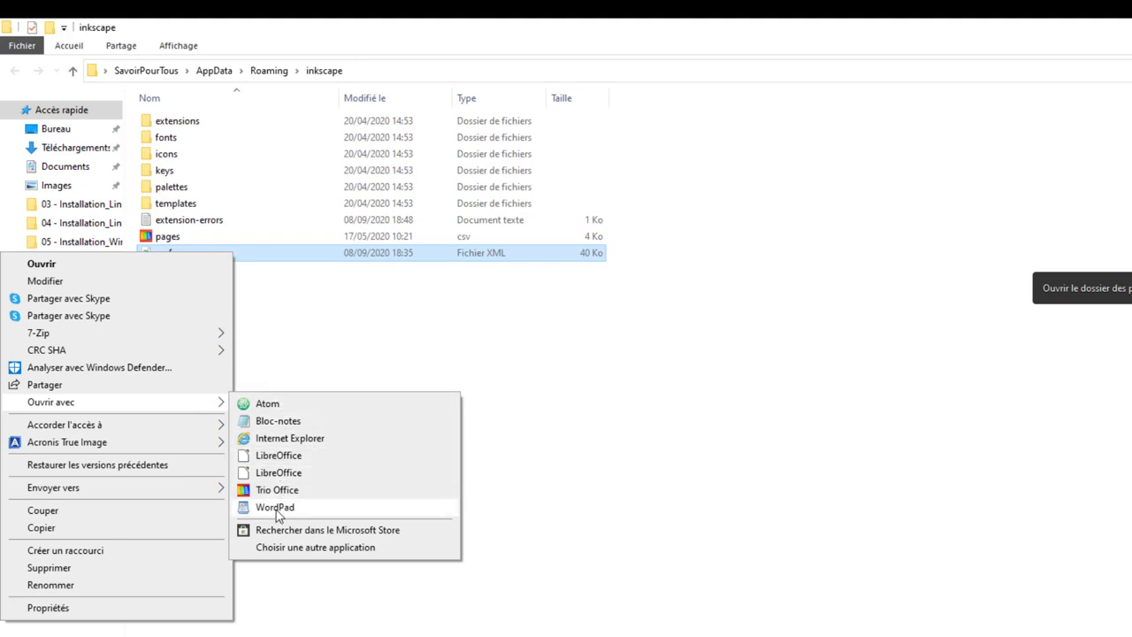
# Open preferences.xml in Atom, close Welcome and Telemetry Consent tabs, and find 'toto' at line 298
pyautogui.click(282, 405)
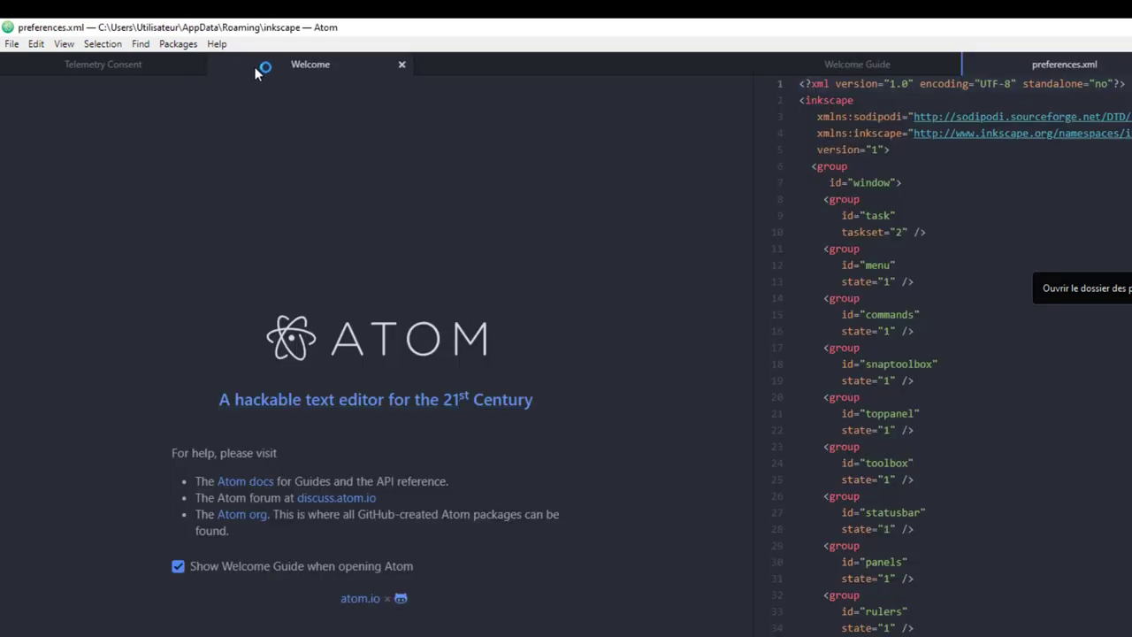
pyautogui.click(401, 64)
pyautogui.click(196, 65)
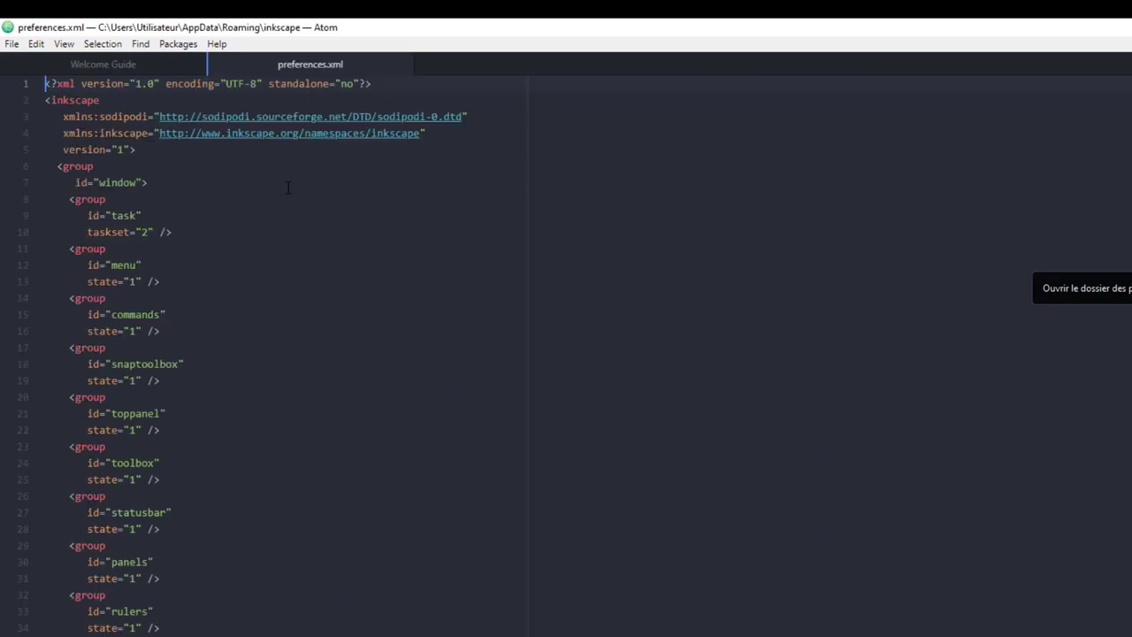
pyautogui.hotkey('ctrl', 'f')
pyautogui.write('toto')
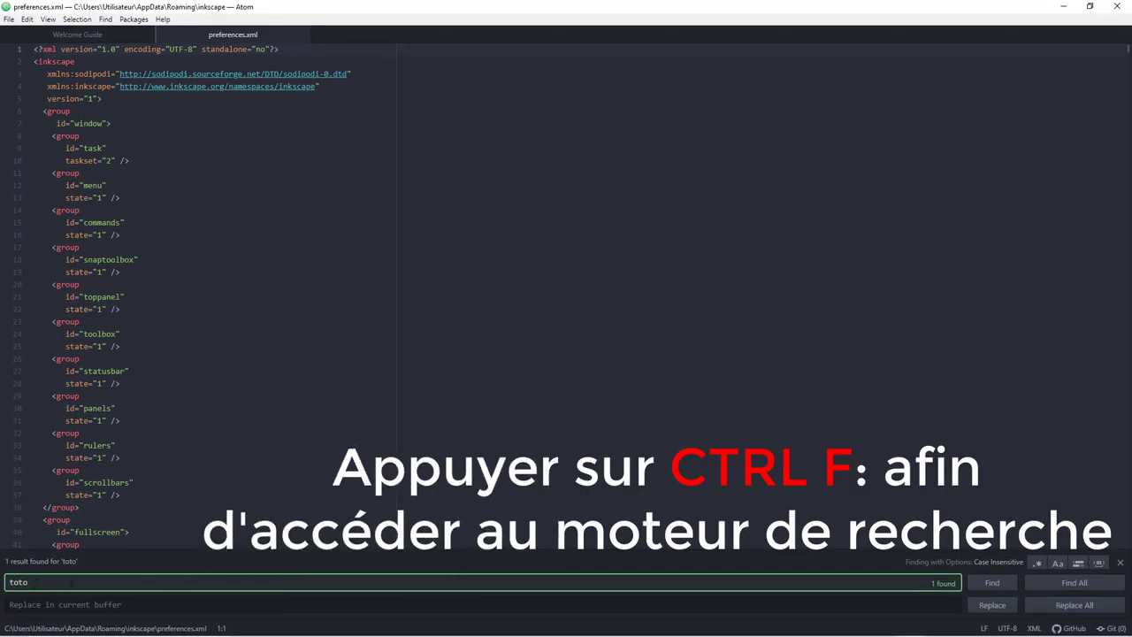
pyautogui.press('BackSpace')
pyautogui.press('BackSpace')
pyautogui.press('BackSpace')
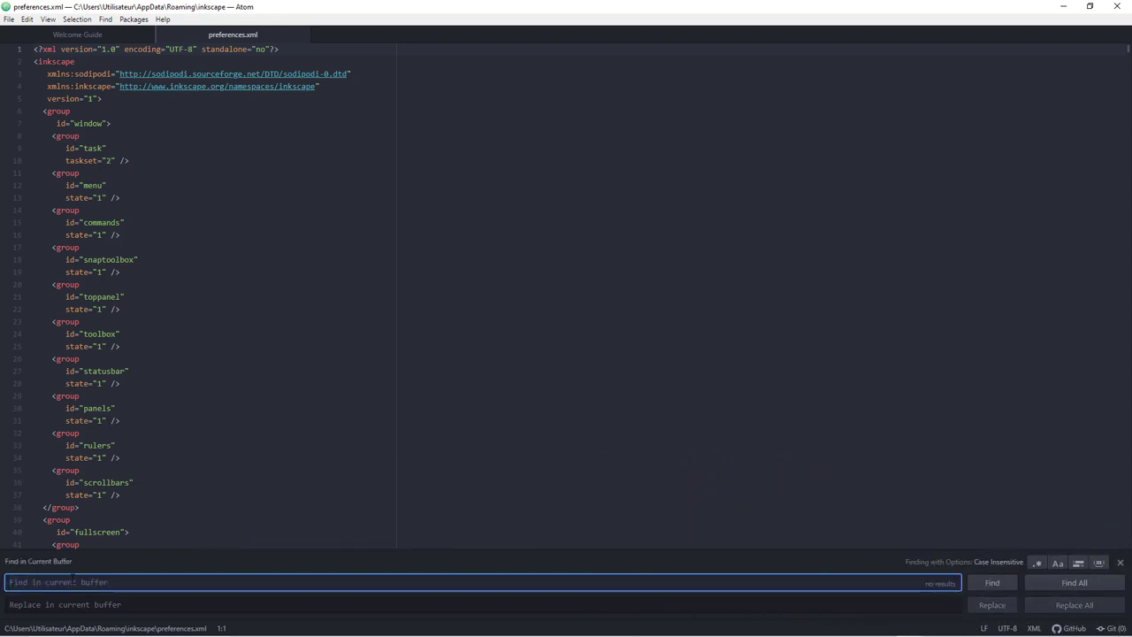
pyautogui.write('toto')
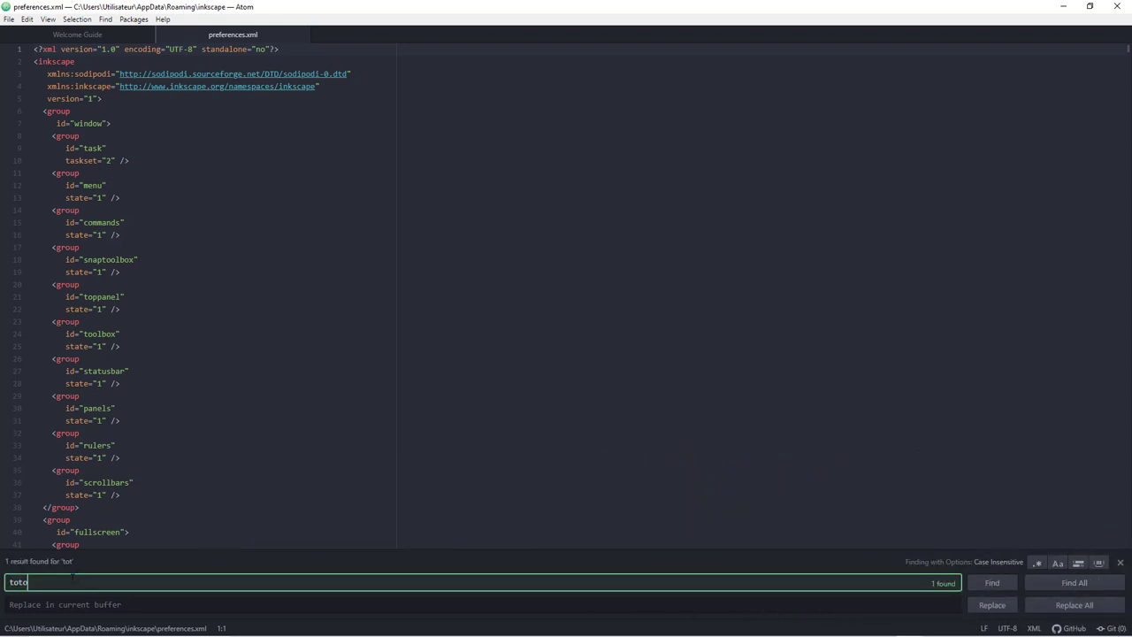
pyautogui.click(992, 584)
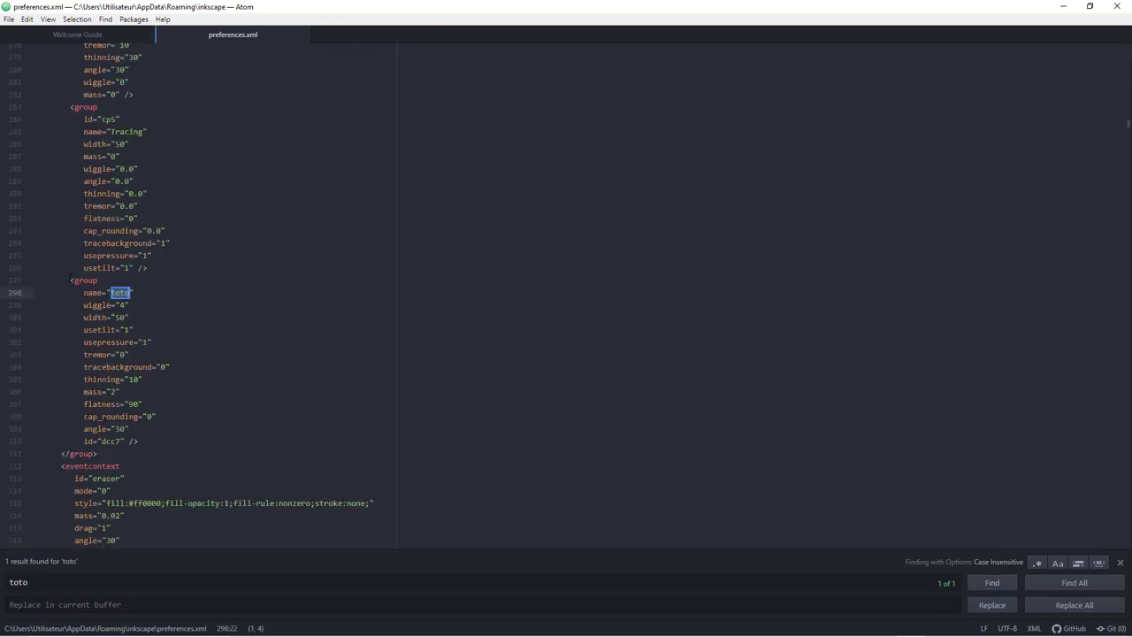
# Delete the <group> block named toto from preferences.xml and save the file
pyautogui.moveTo(70, 279)
pyautogui.mouseDown()
pyautogui.moveTo(184, 361)
pyautogui.moveTo(189, 454)
pyautogui.mouseUp()
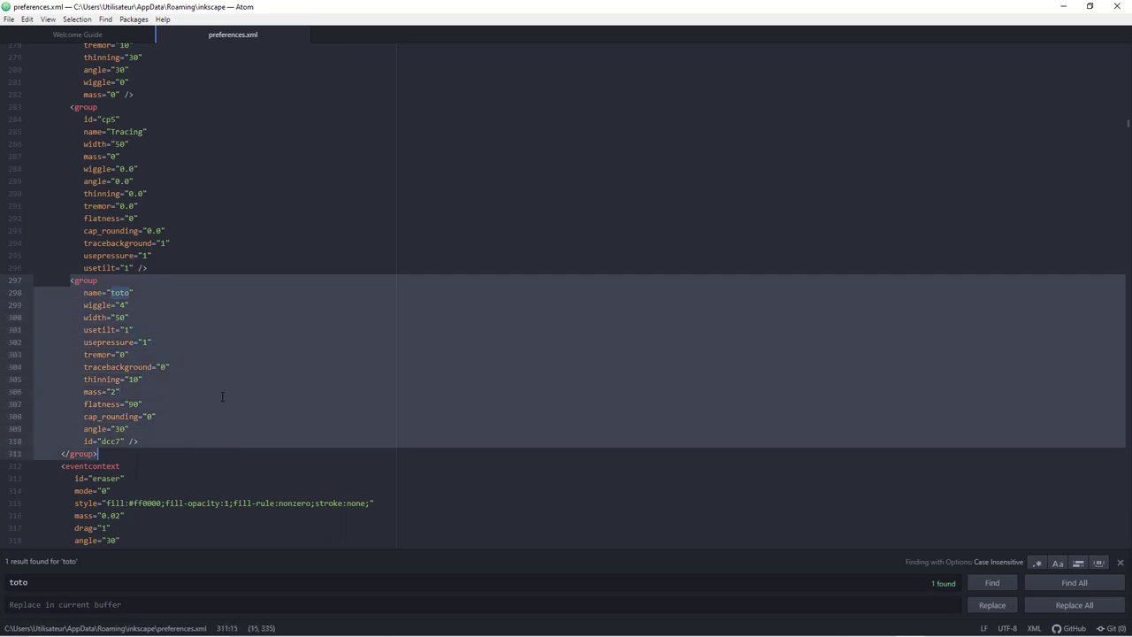
pyautogui.press('Delete')
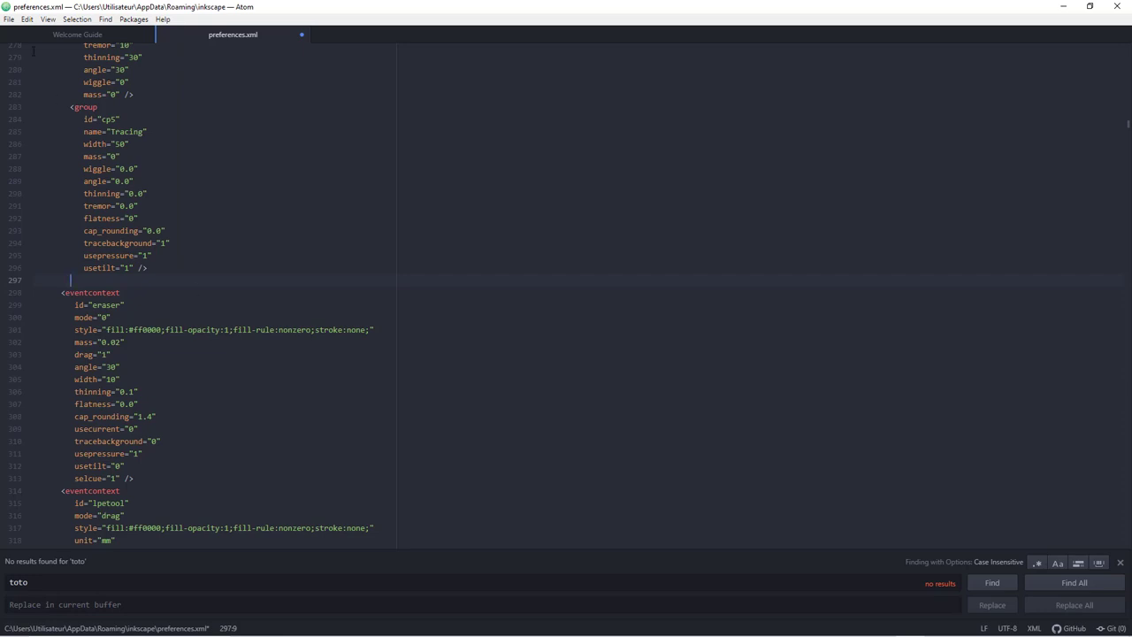
pyautogui.click(10, 20)
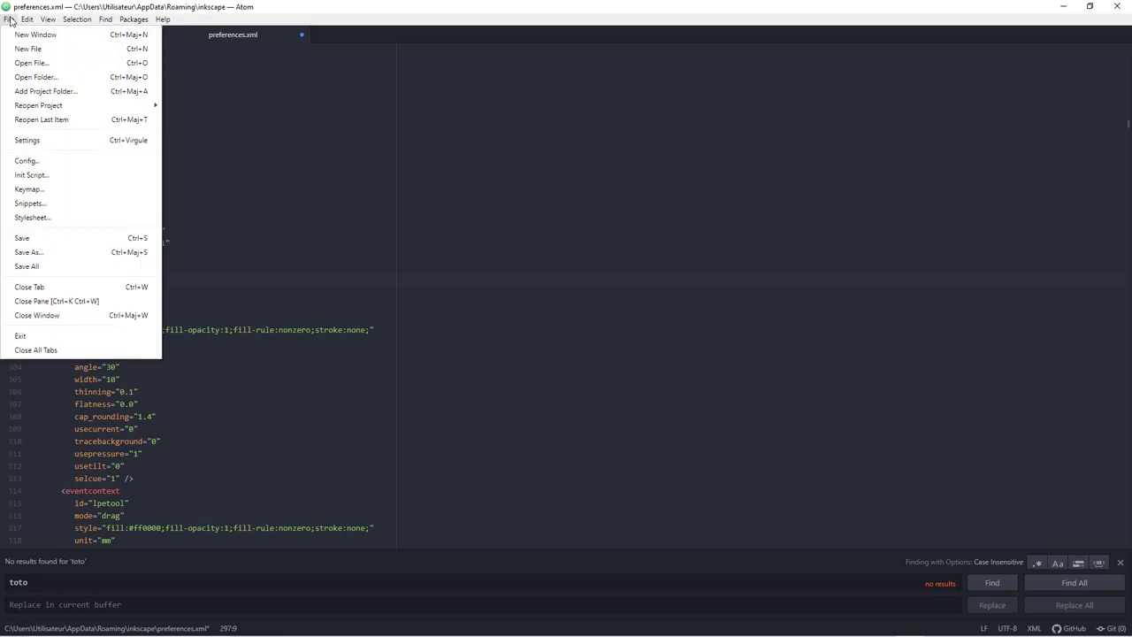
pyautogui.click(34, 267)
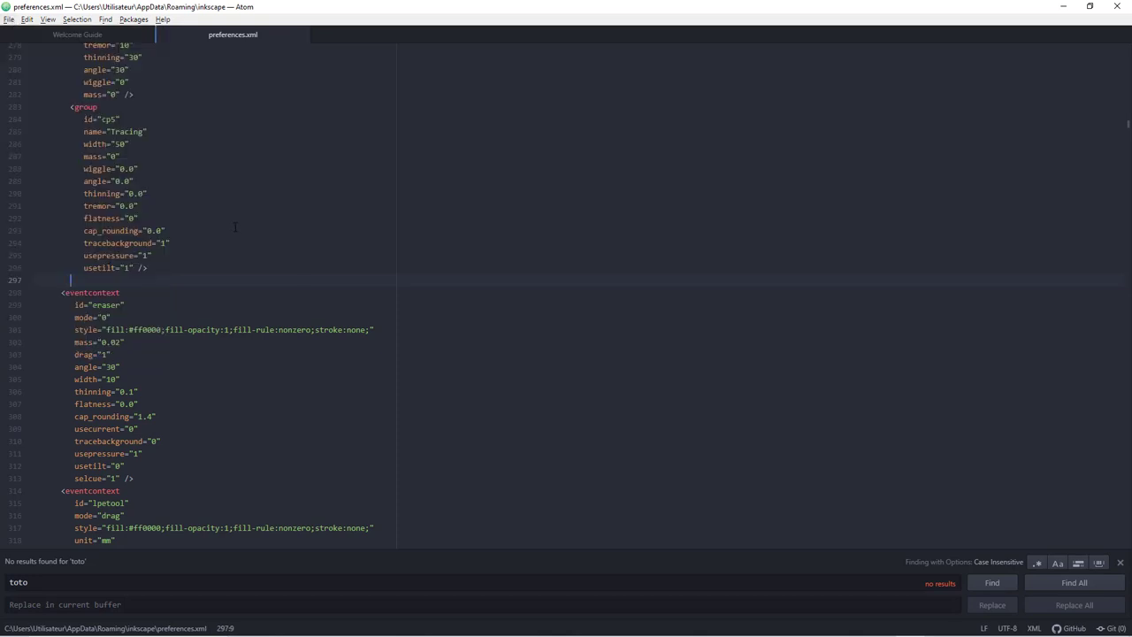
# Close Atom and confirm toto no longer appears among the calligraphy presets
pyautogui.click(1116, 7)
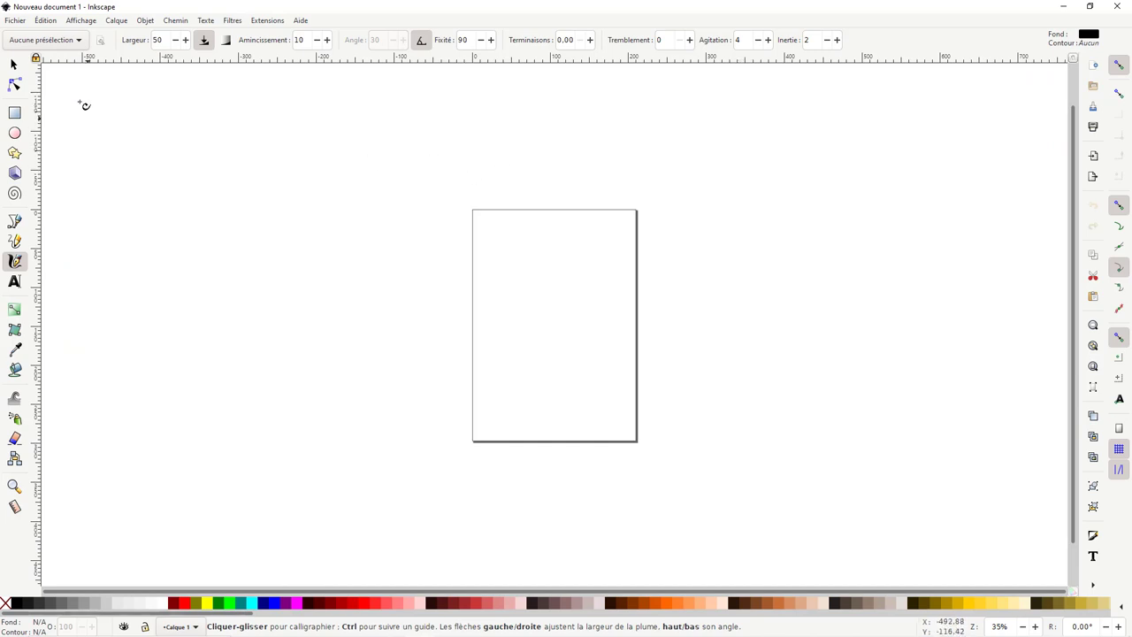
pyautogui.click(70, 42)
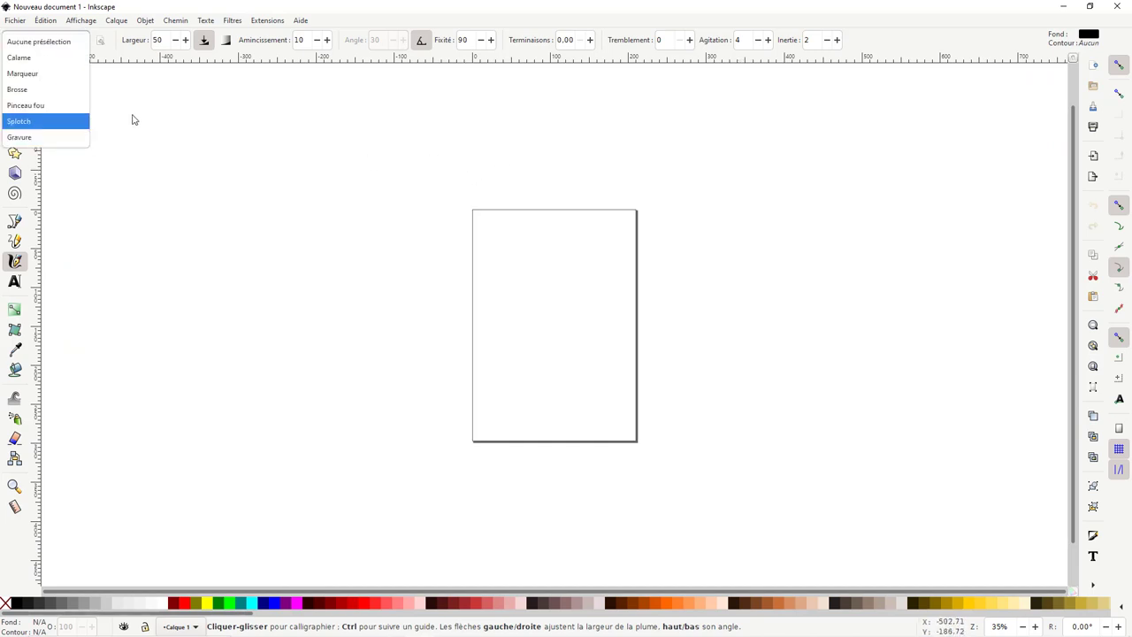
pyautogui.click(257, 114)
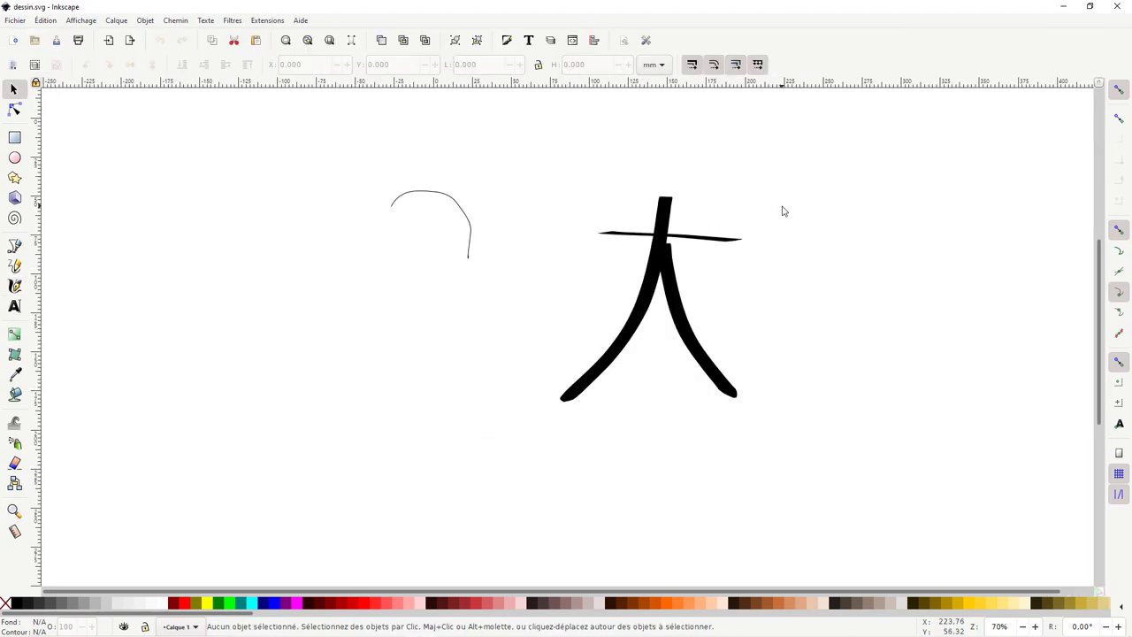
# Activate the Calligraphy pen on dessin.svg, showing the Calame preset (width 50, fixation 90)
pyautogui.click(14, 285)
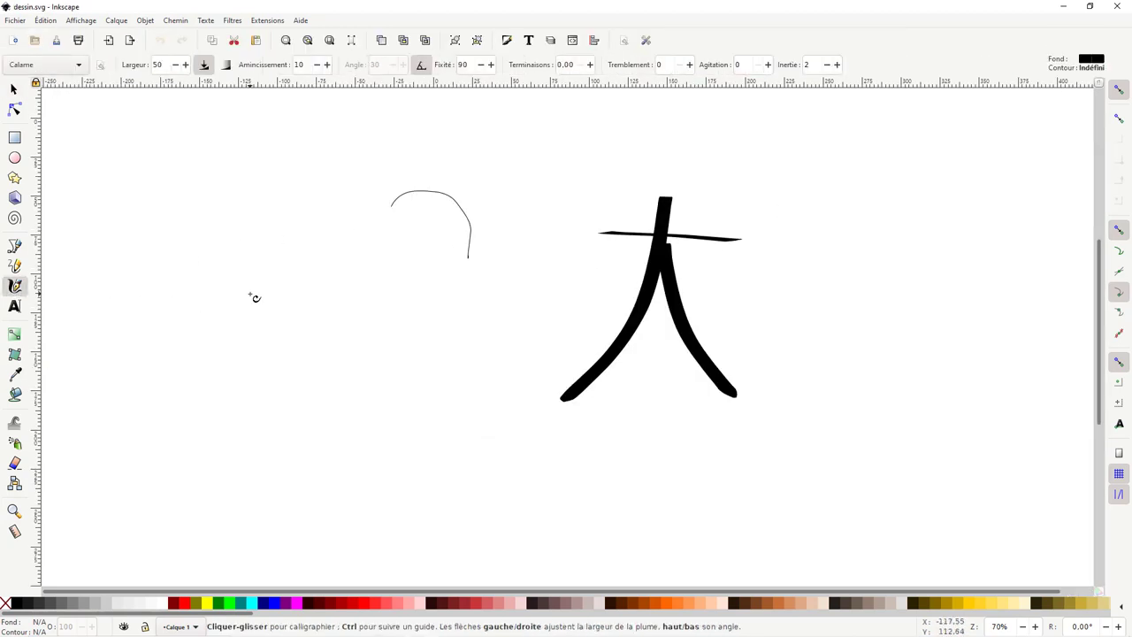